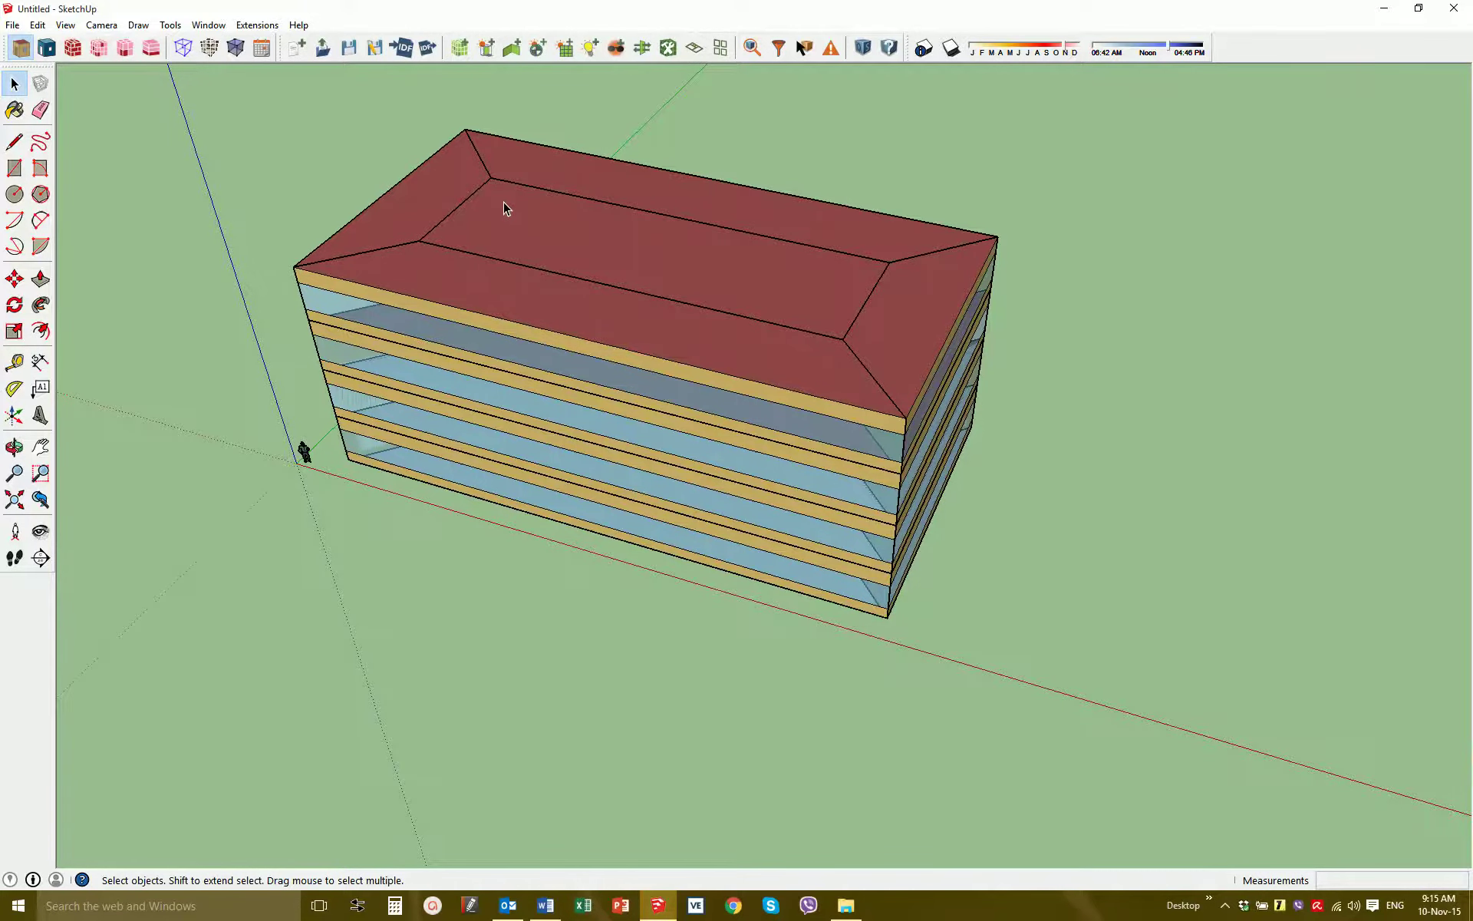
pyautogui.moveTo(529, 212); pyautogui.dragTo(537, 196, button='middle')
pyautogui.moveTo(759, 257); pyautogui.dragTo(684, 286, button='middle')
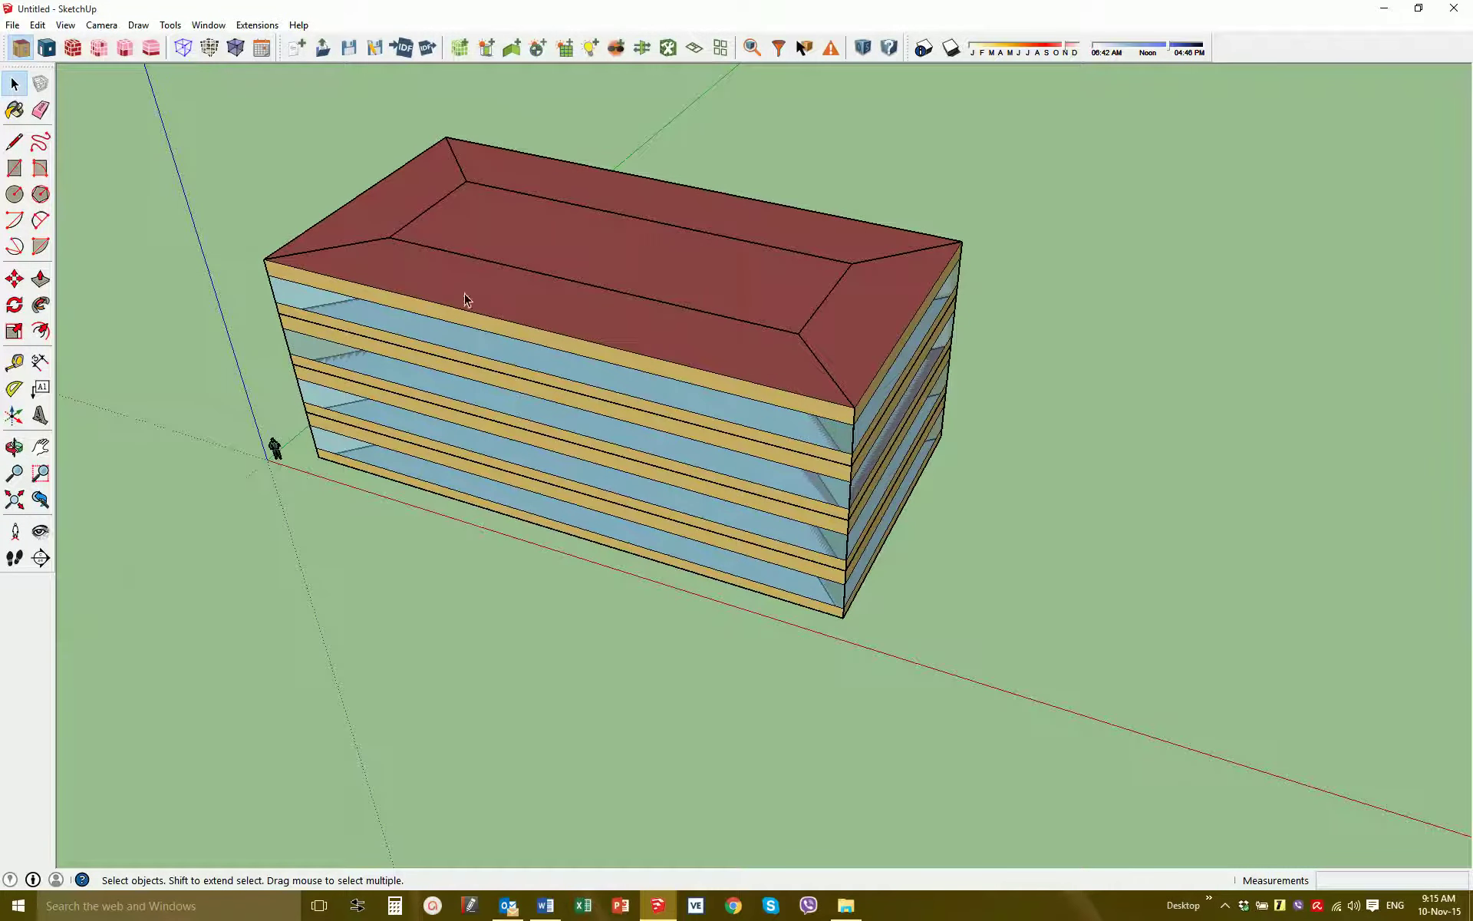
pyautogui.moveTo(419, 350); pyautogui.dragTo(528, 290, button='middle')
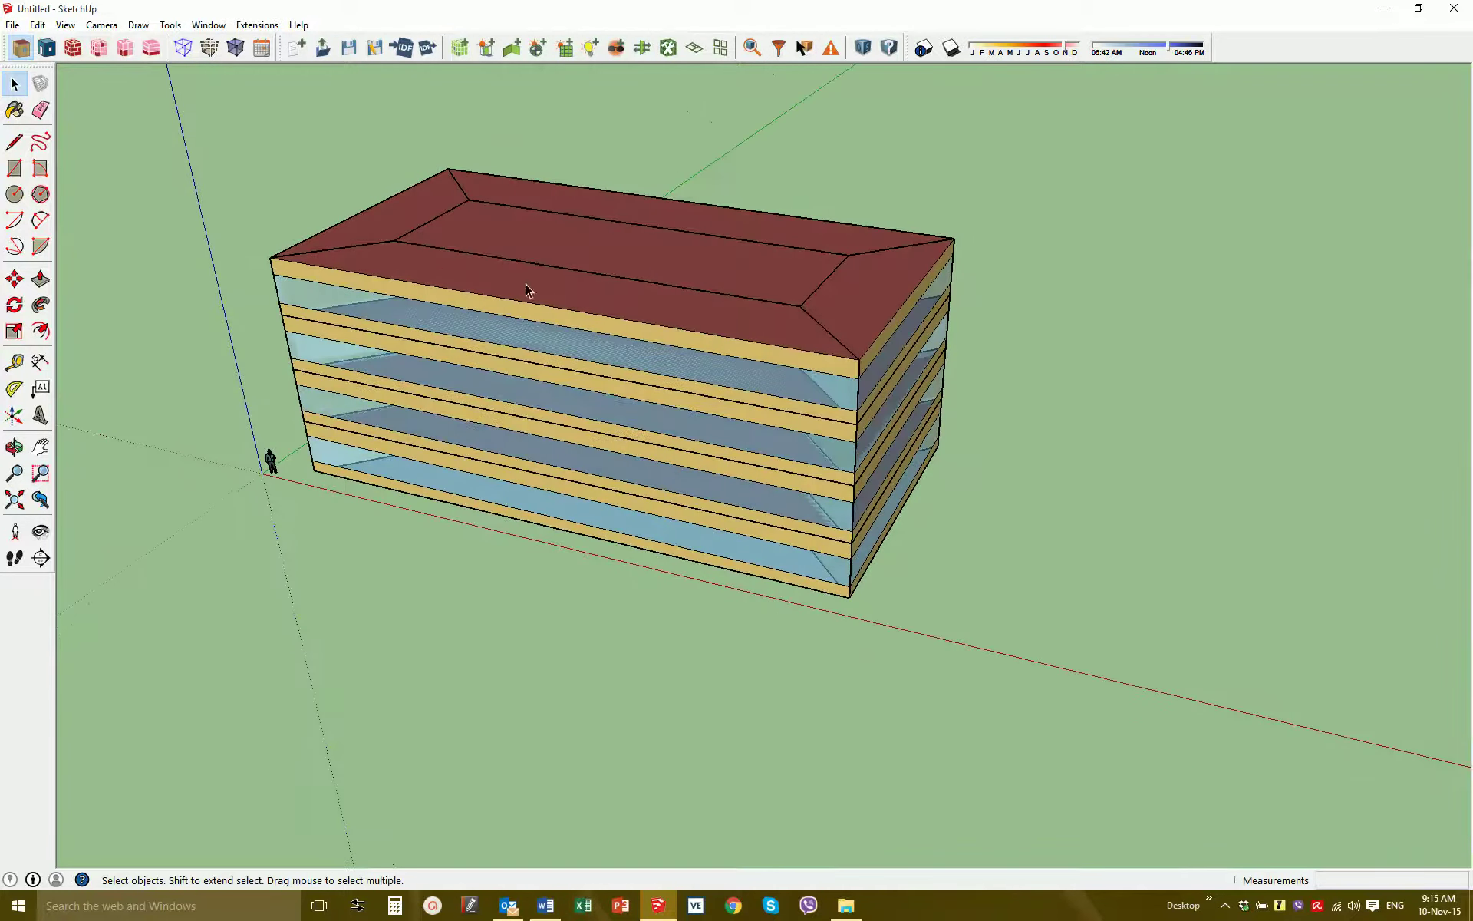
pyautogui.moveTo(358, 221); pyautogui.dragTo(503, 298, button='middle')
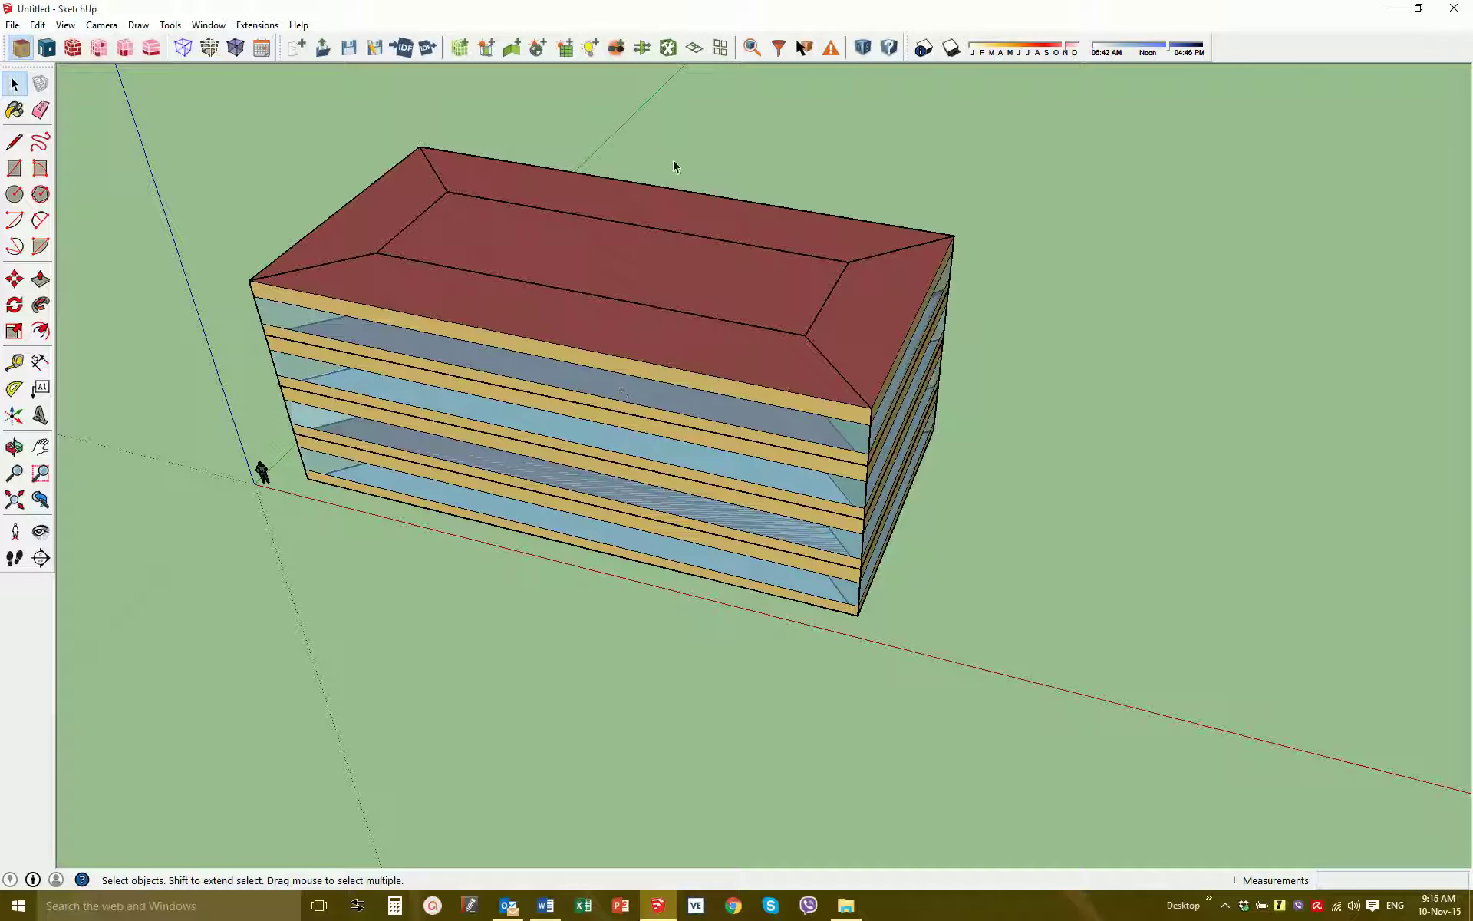
# Select all spaces of the building and choose 90.1-2007 - Office - OpenOffice as their space type
pyautogui.click(668, 47)
pyautogui.moveTo(1040, 127); pyautogui.dragTo(462, 661)
pyautogui.moveTo(313, 685); pyautogui.dragTo(315, 685)
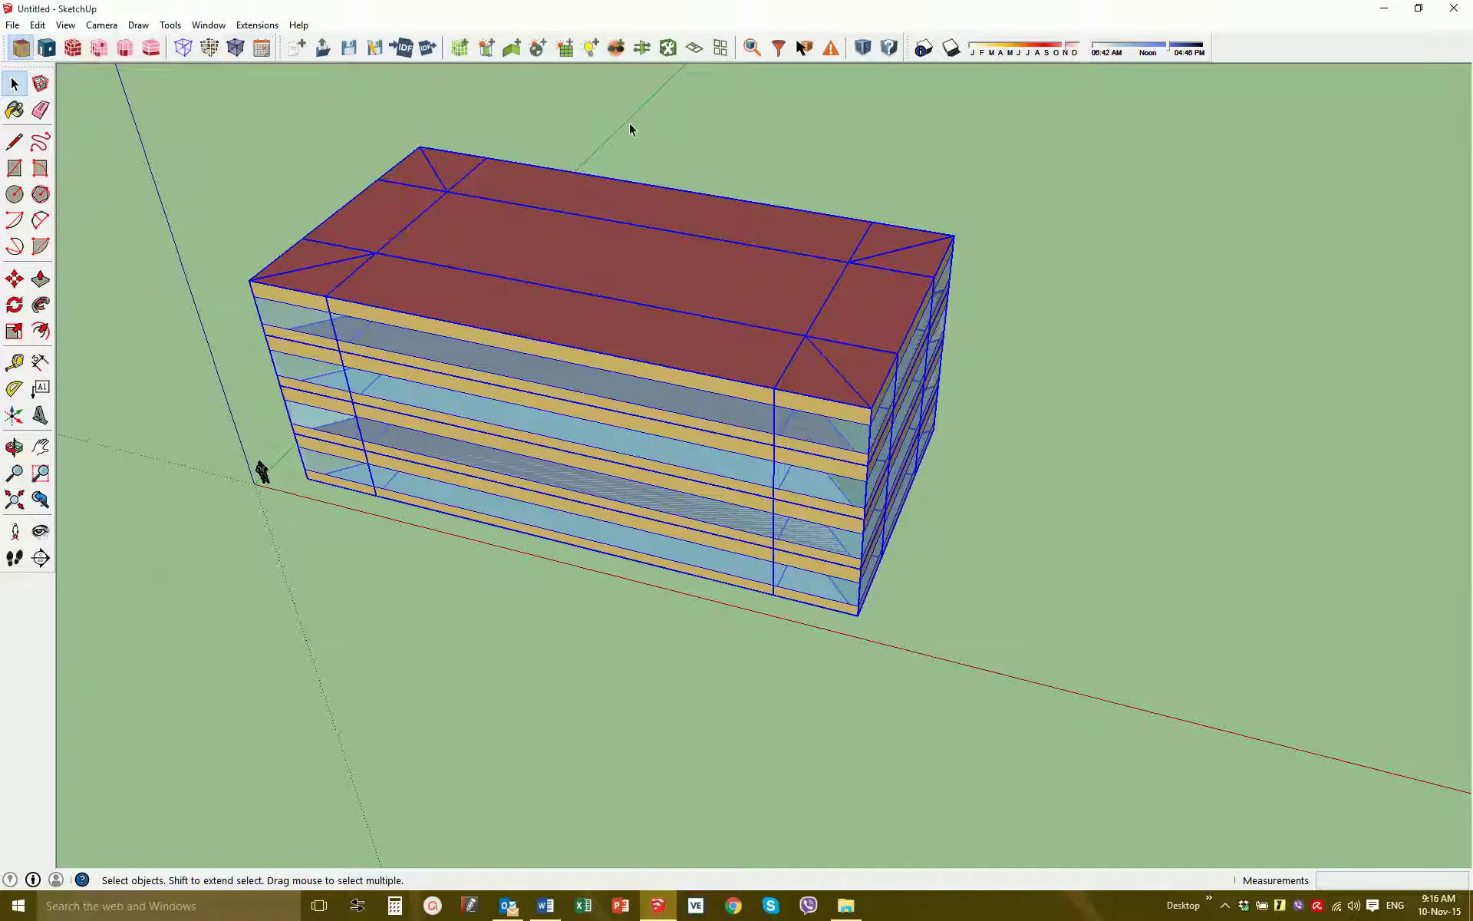
pyautogui.click(668, 47)
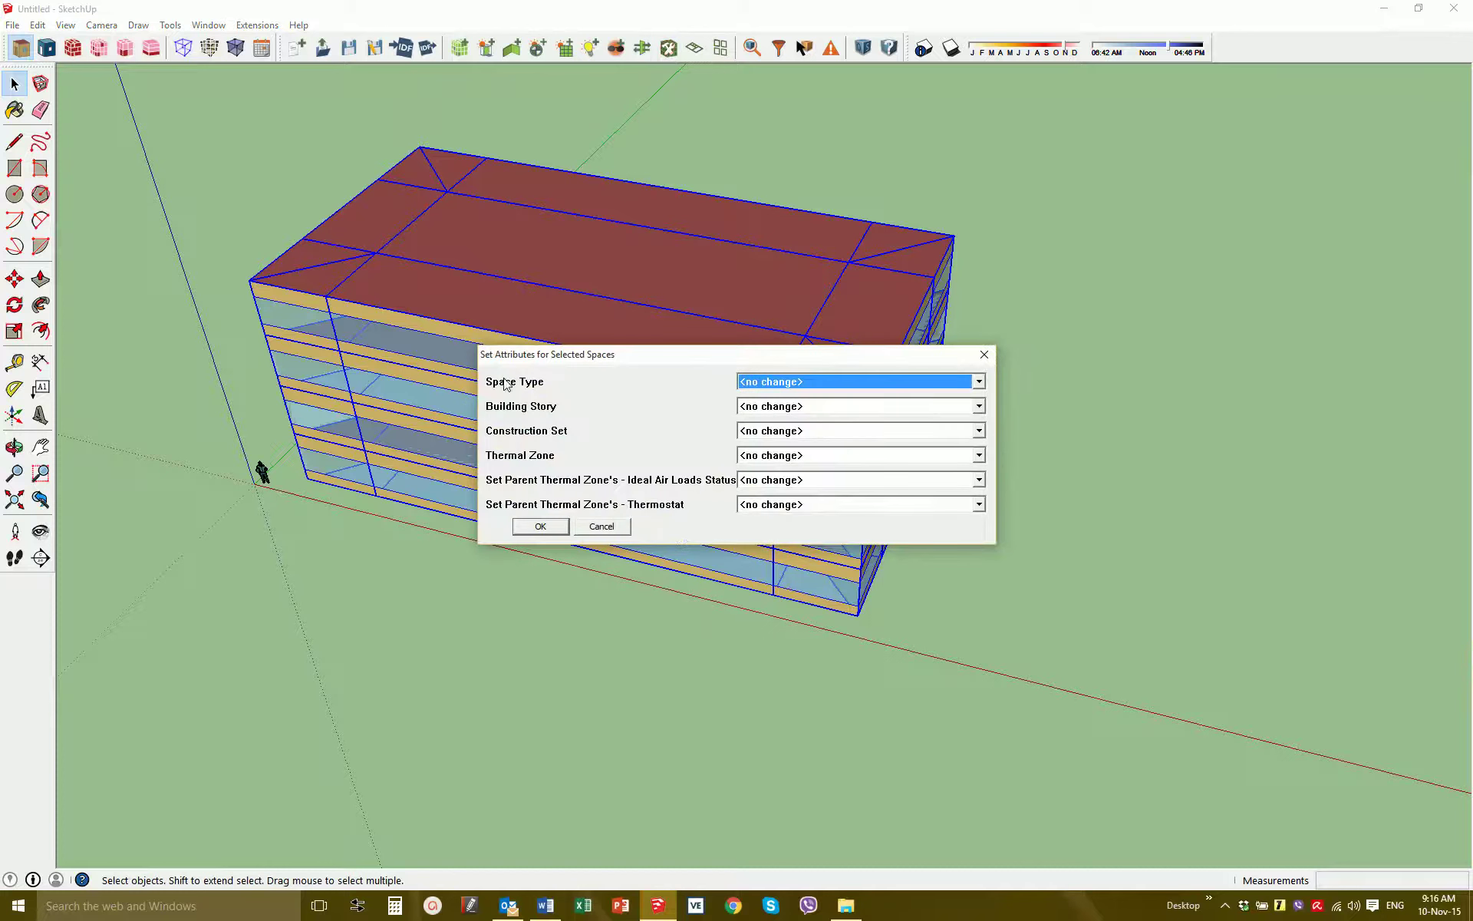
pyautogui.click(848, 388)
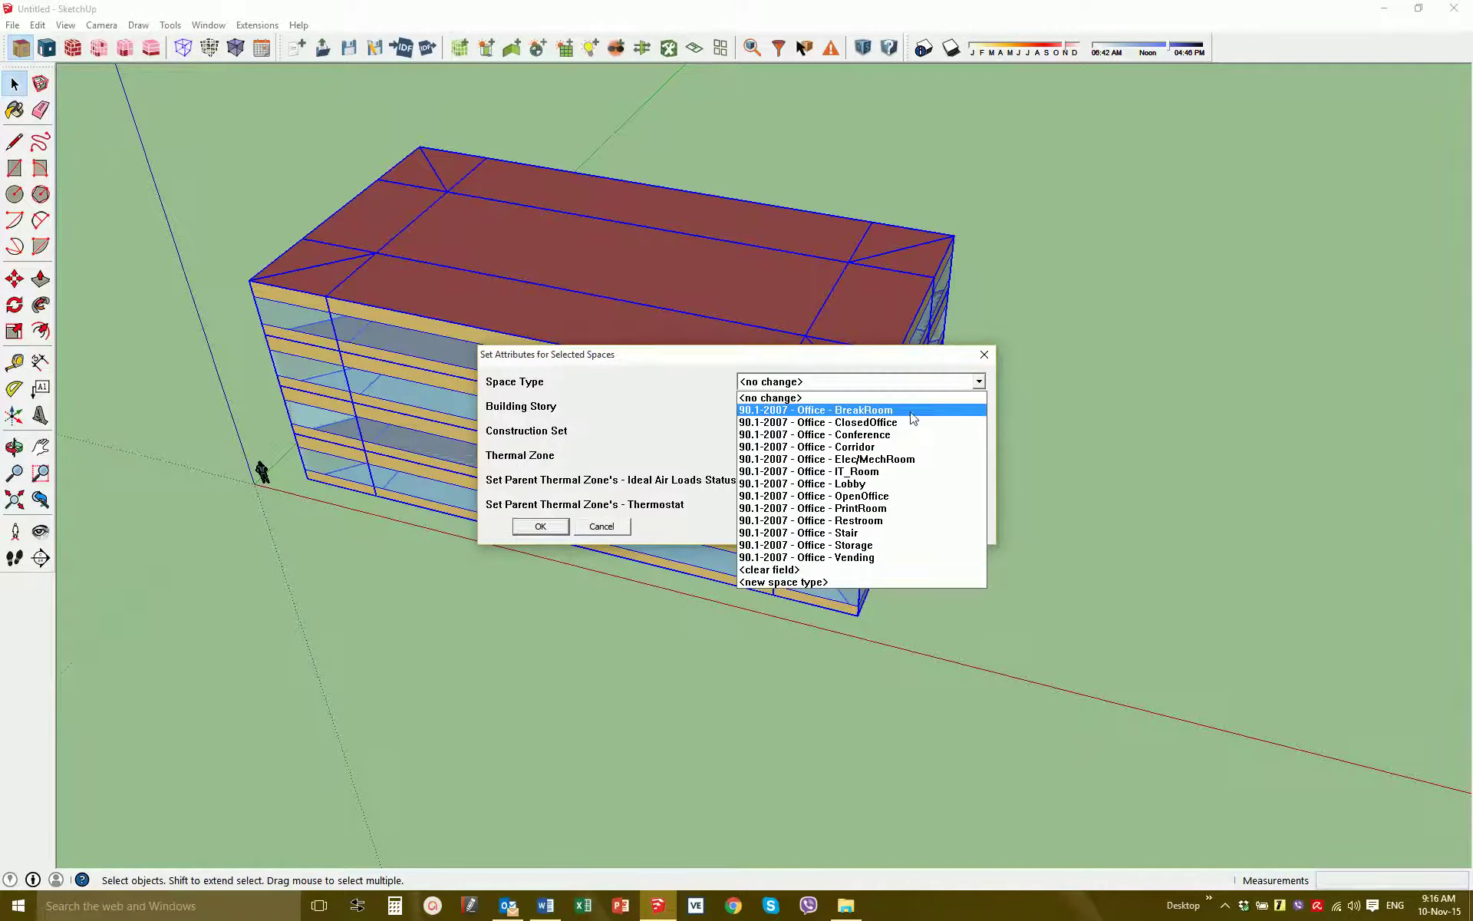
pyautogui.click(901, 496)
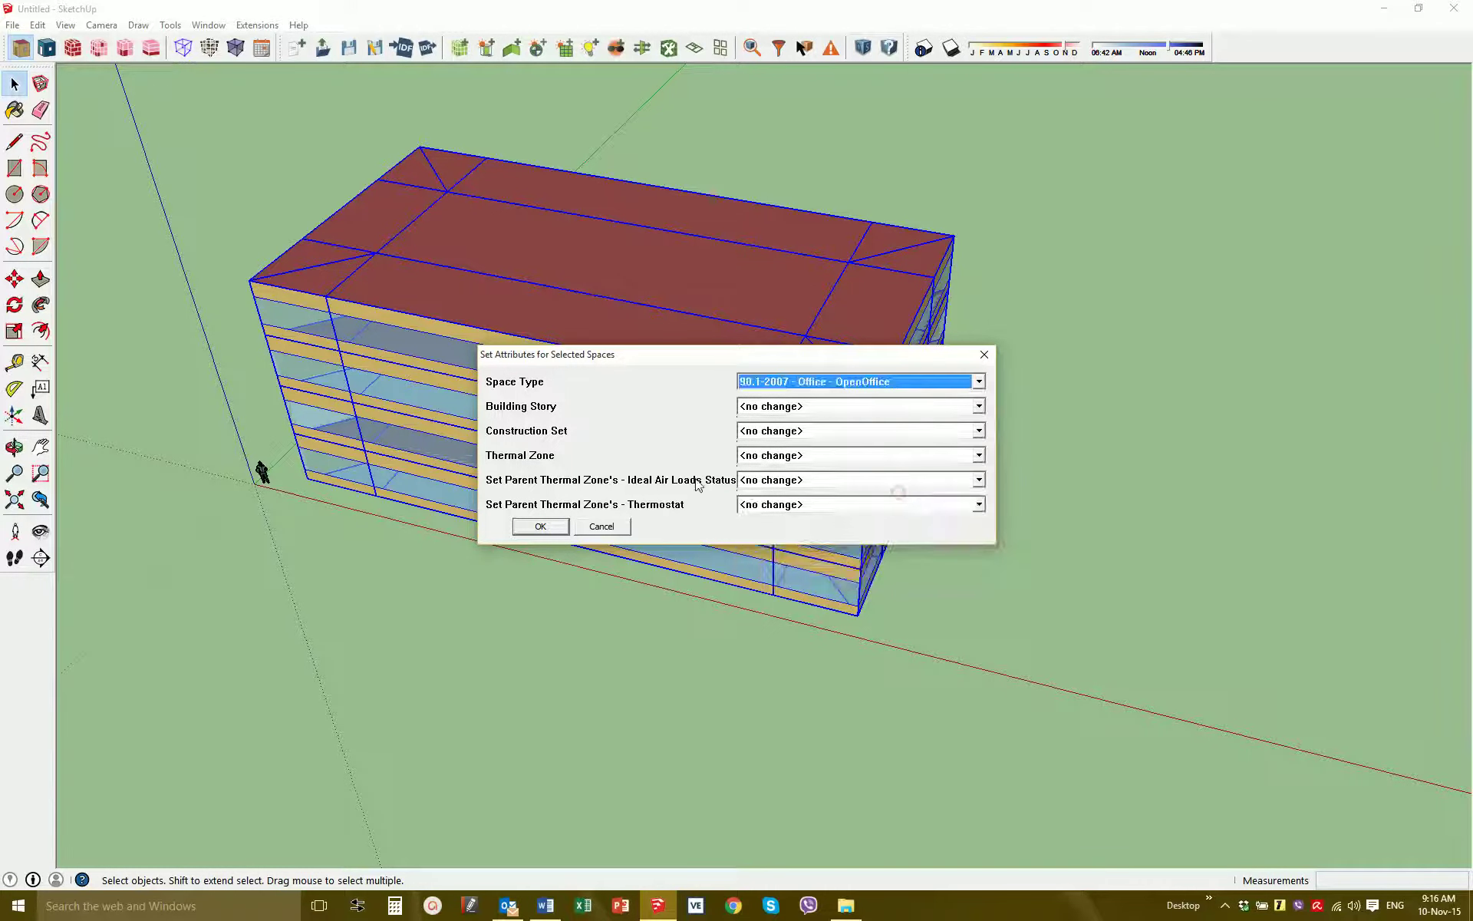
# Assign the construction set 90.1-2007 - CZ1 - Office to the selected spaces, keeping building story and thermal zone at no change
pyautogui.click(818, 407)
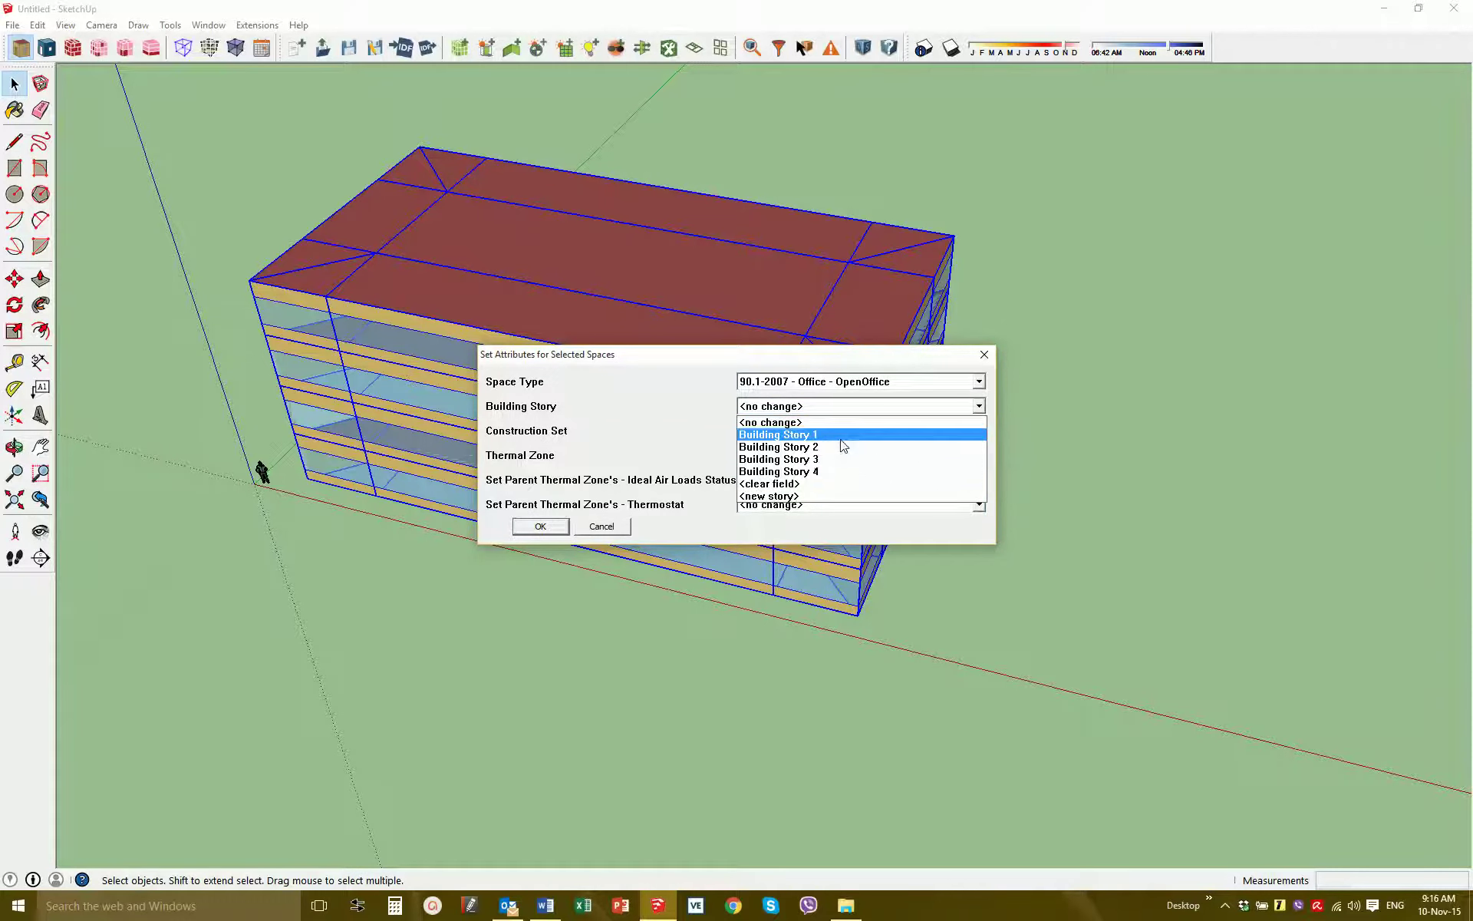
pyautogui.click(854, 356)
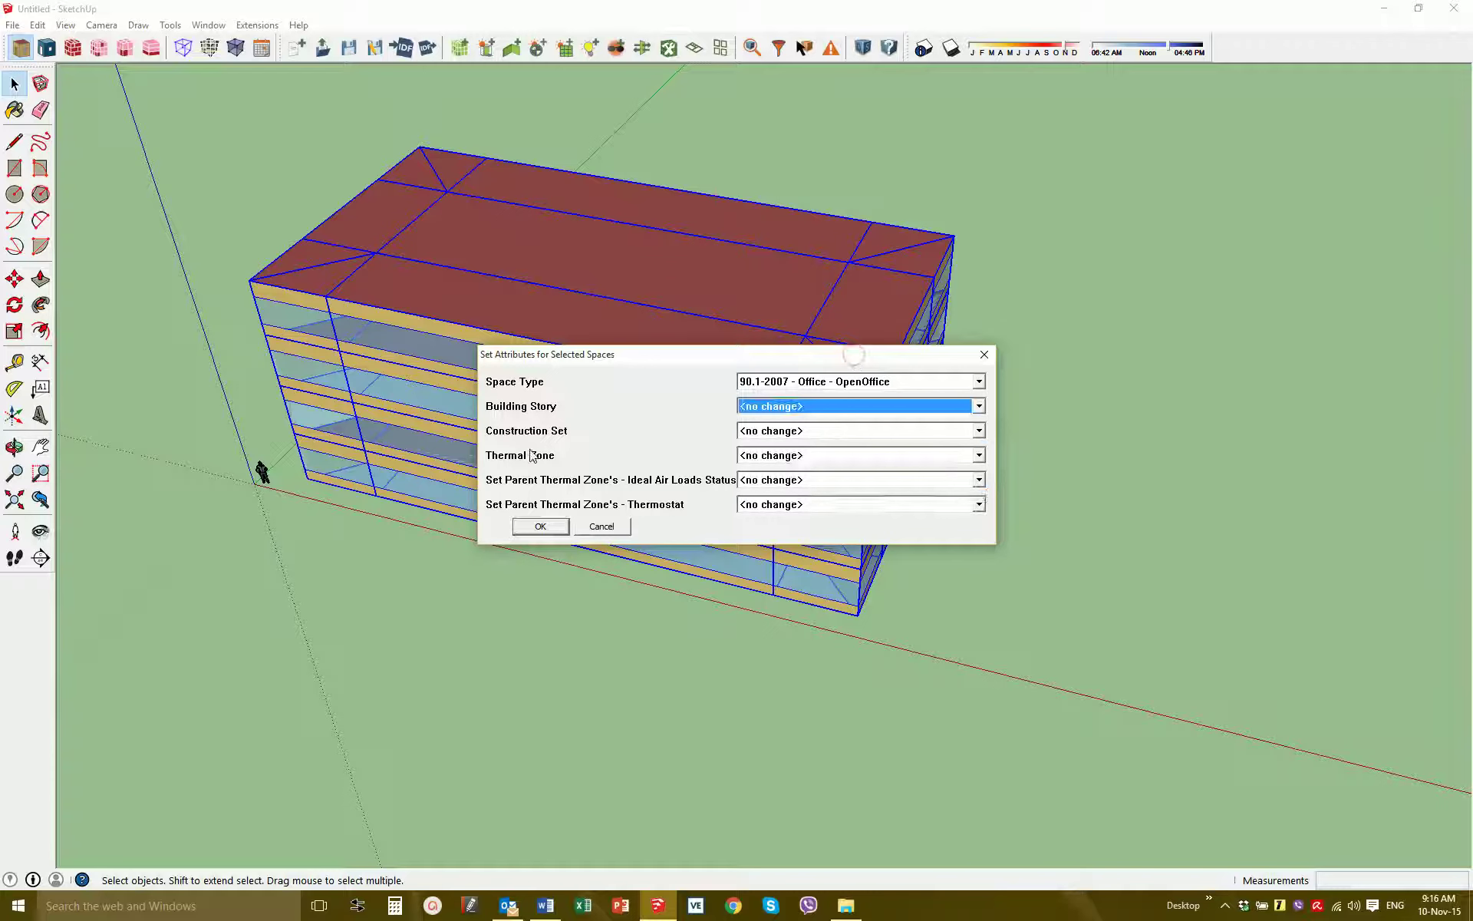
pyautogui.click(849, 445)
pyautogui.click(850, 445)
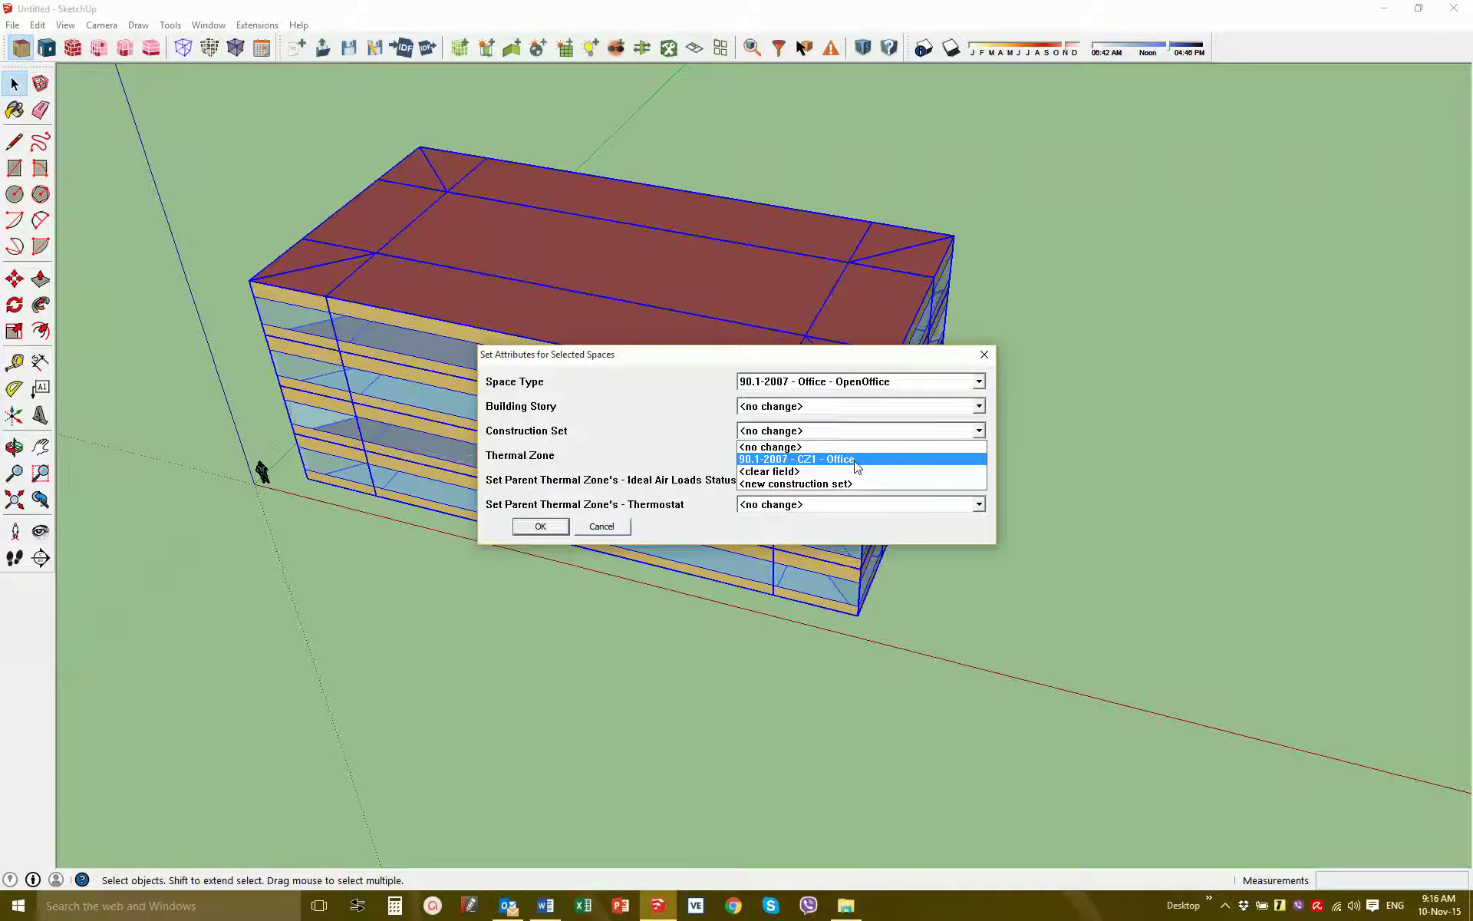
pyautogui.click(855, 459)
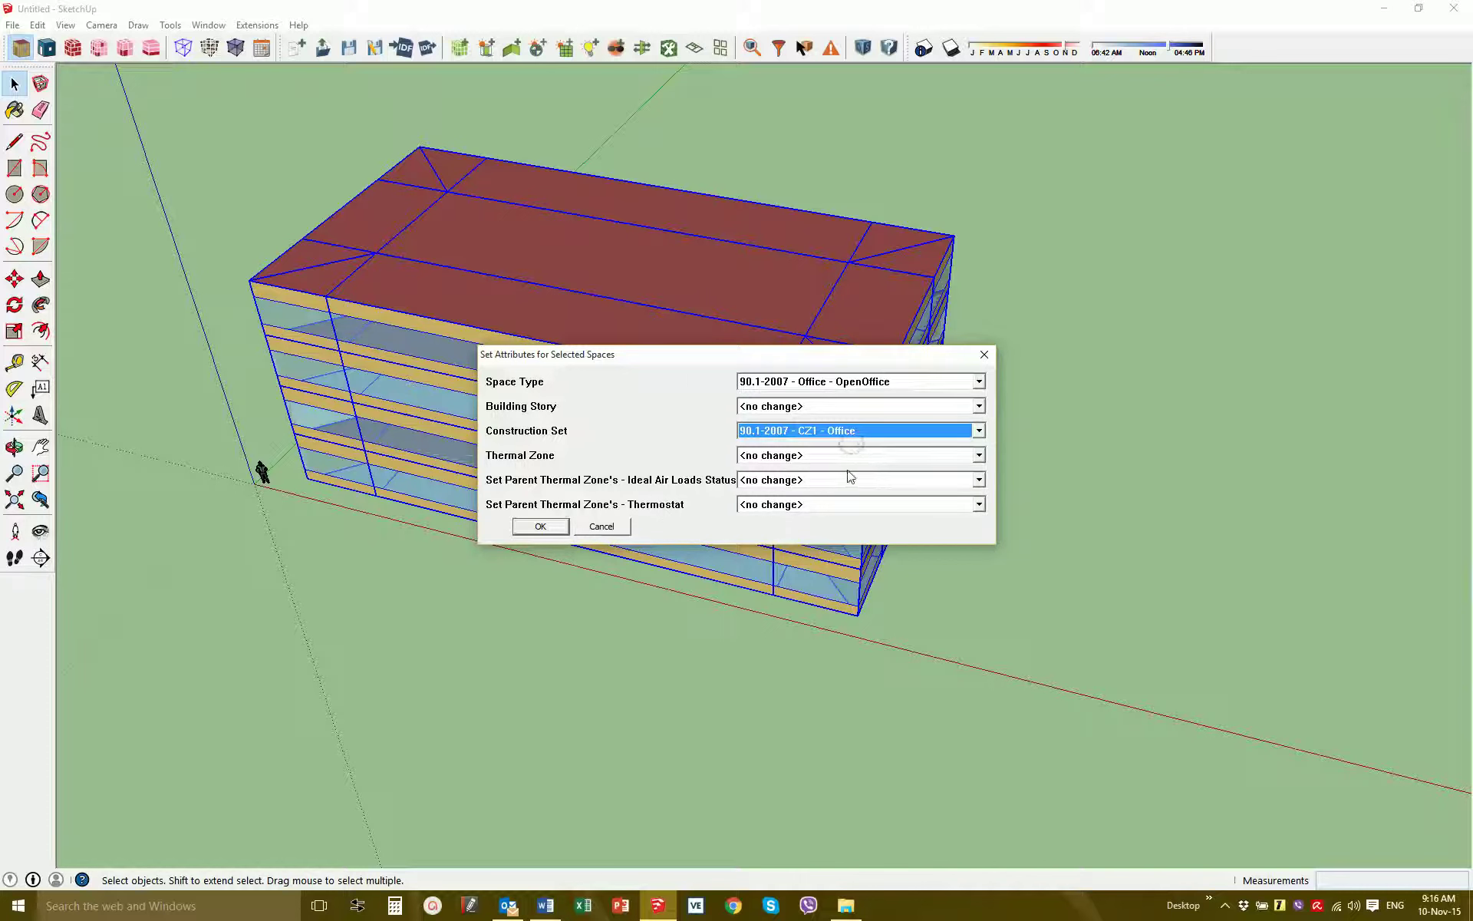
pyautogui.click(847, 454)
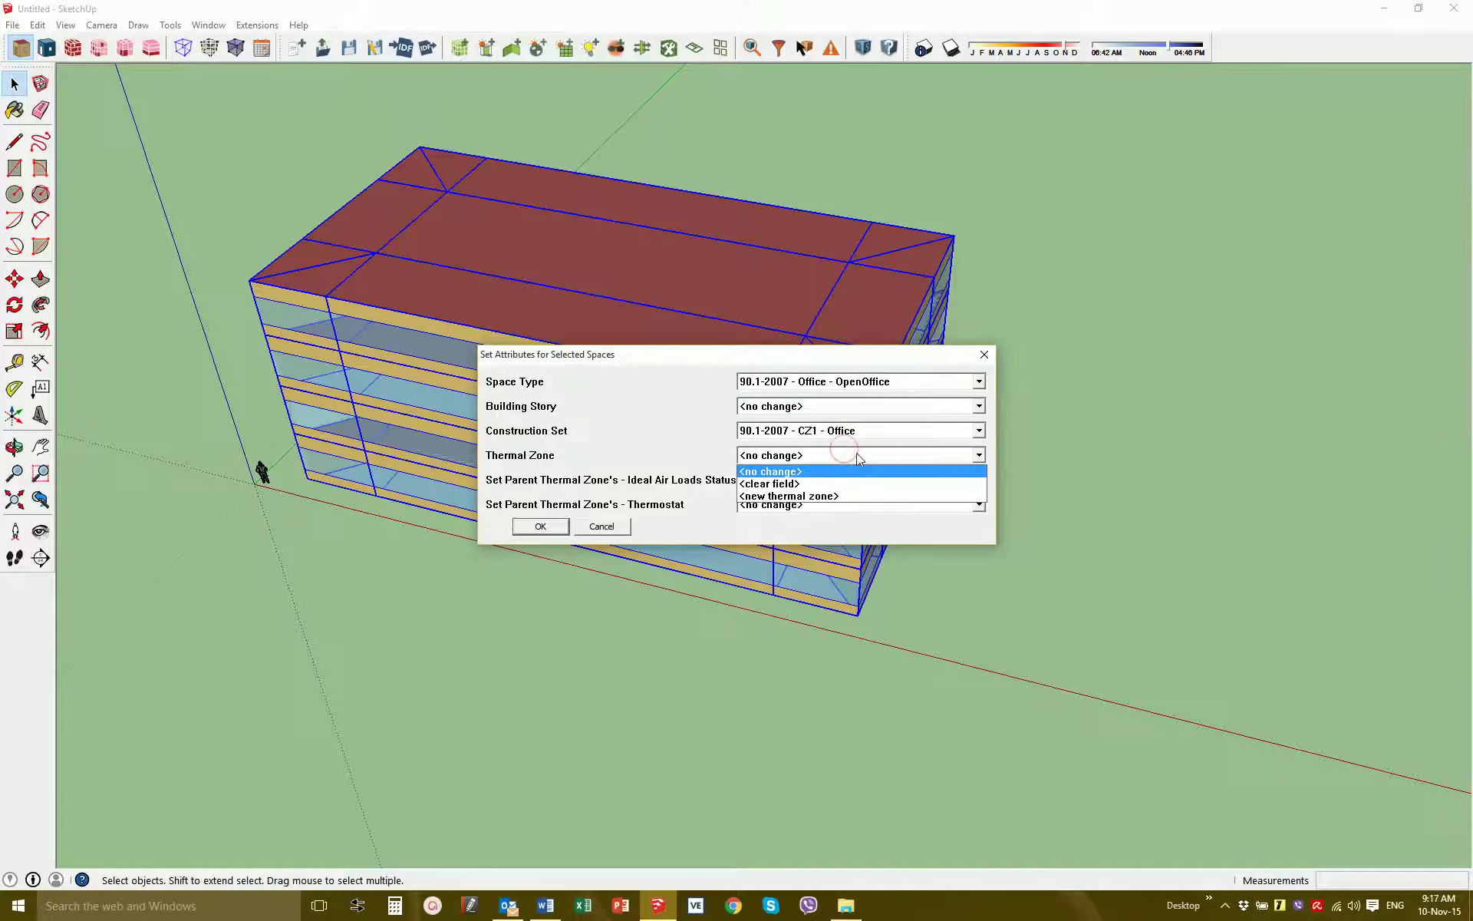
pyautogui.click(856, 454)
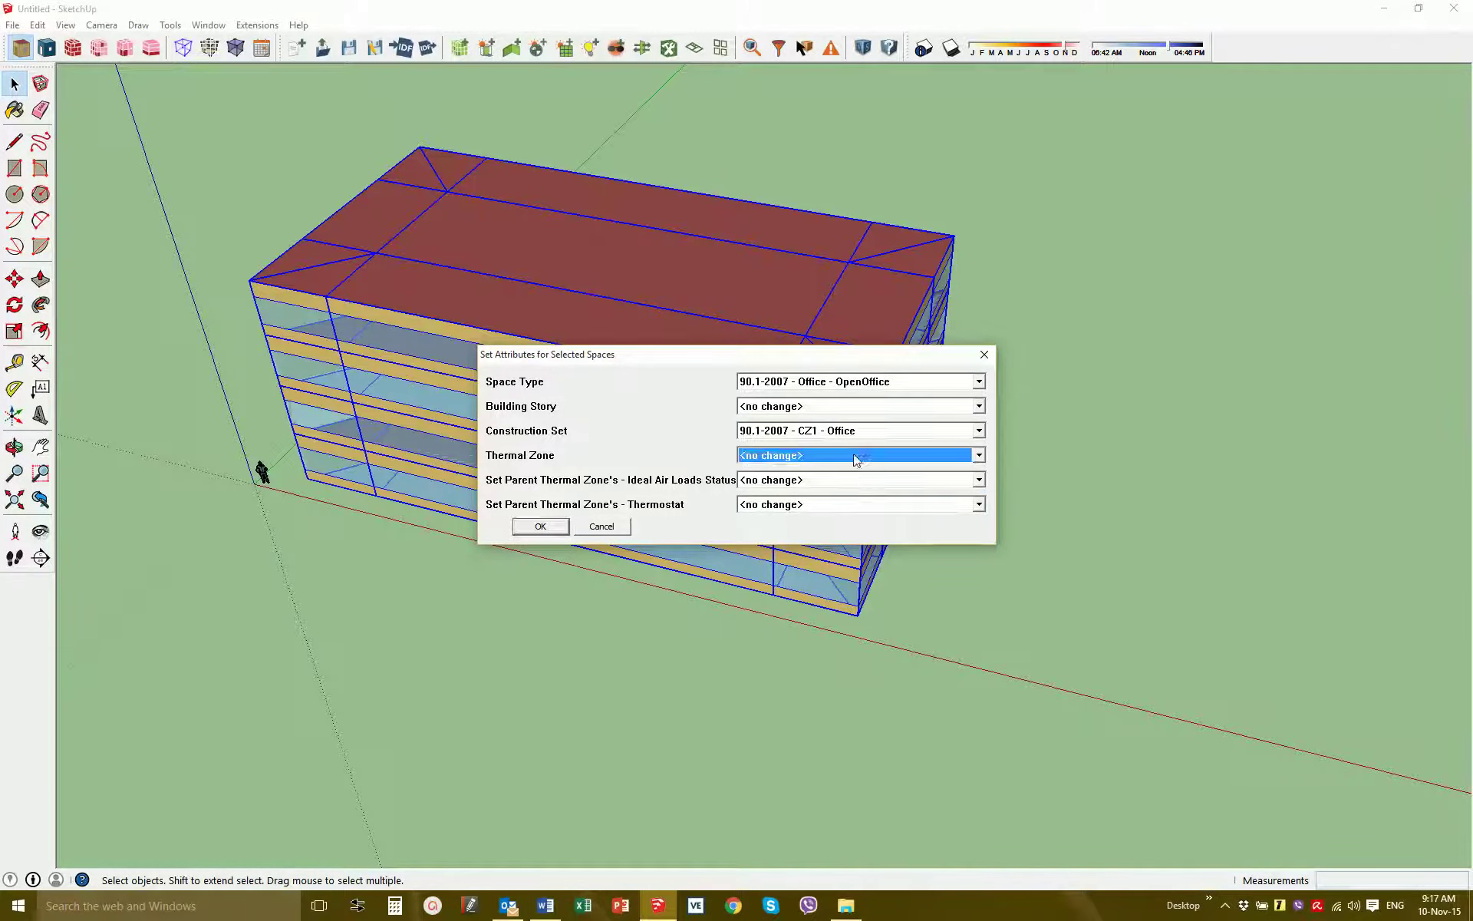
# Set the parent thermal zones' ideal air loads status to Yes and thermostat to 90.1-2007 - Office - OpenOffice Thermostat, and apply the attributes
pyautogui.click(825, 481)
pyautogui.click(829, 509)
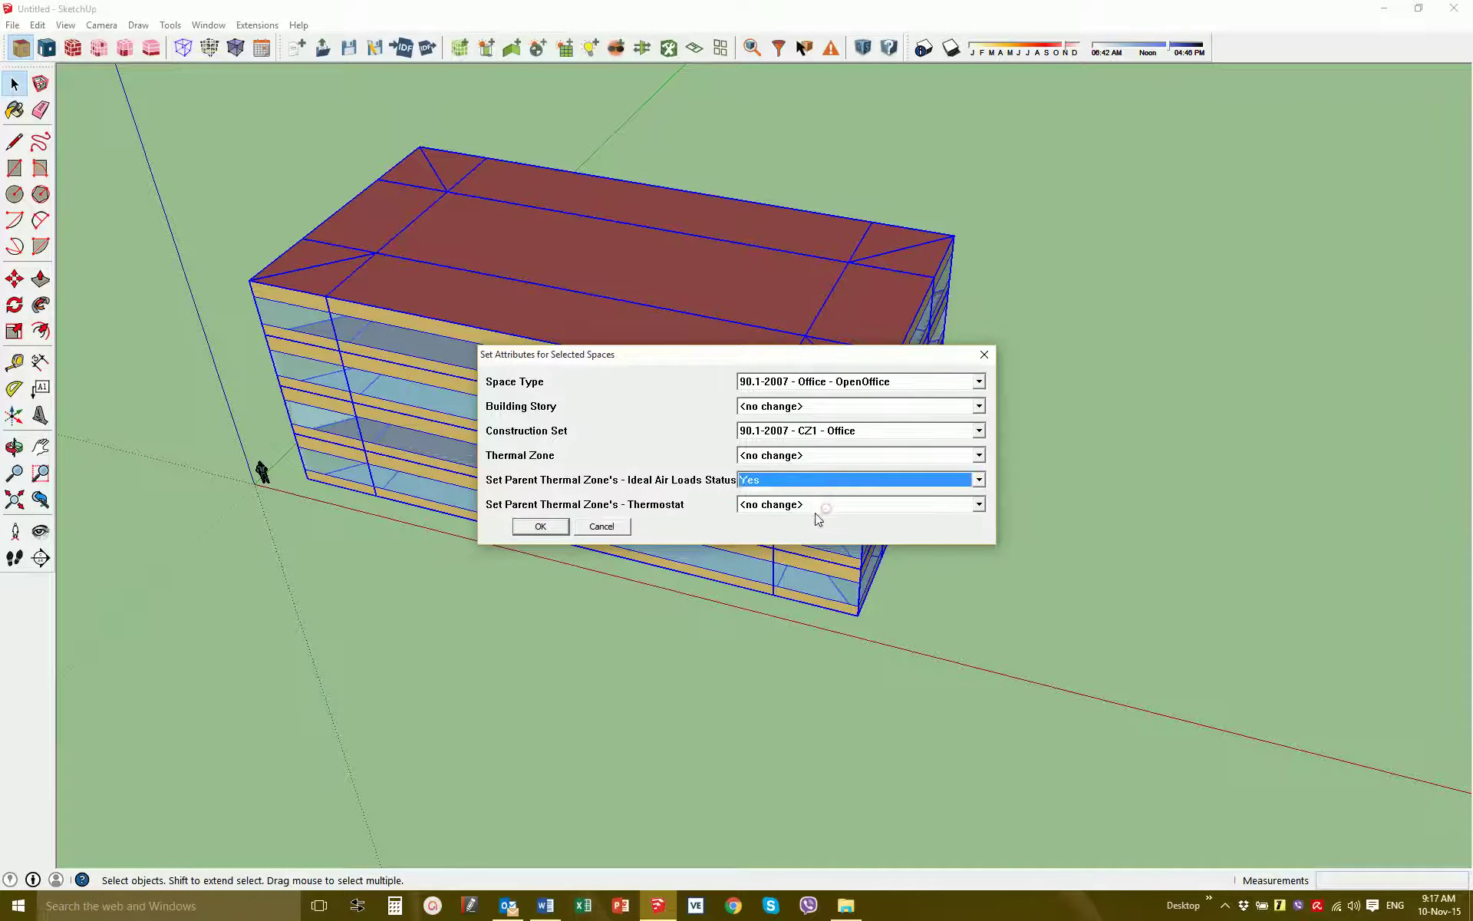
pyautogui.click(817, 505)
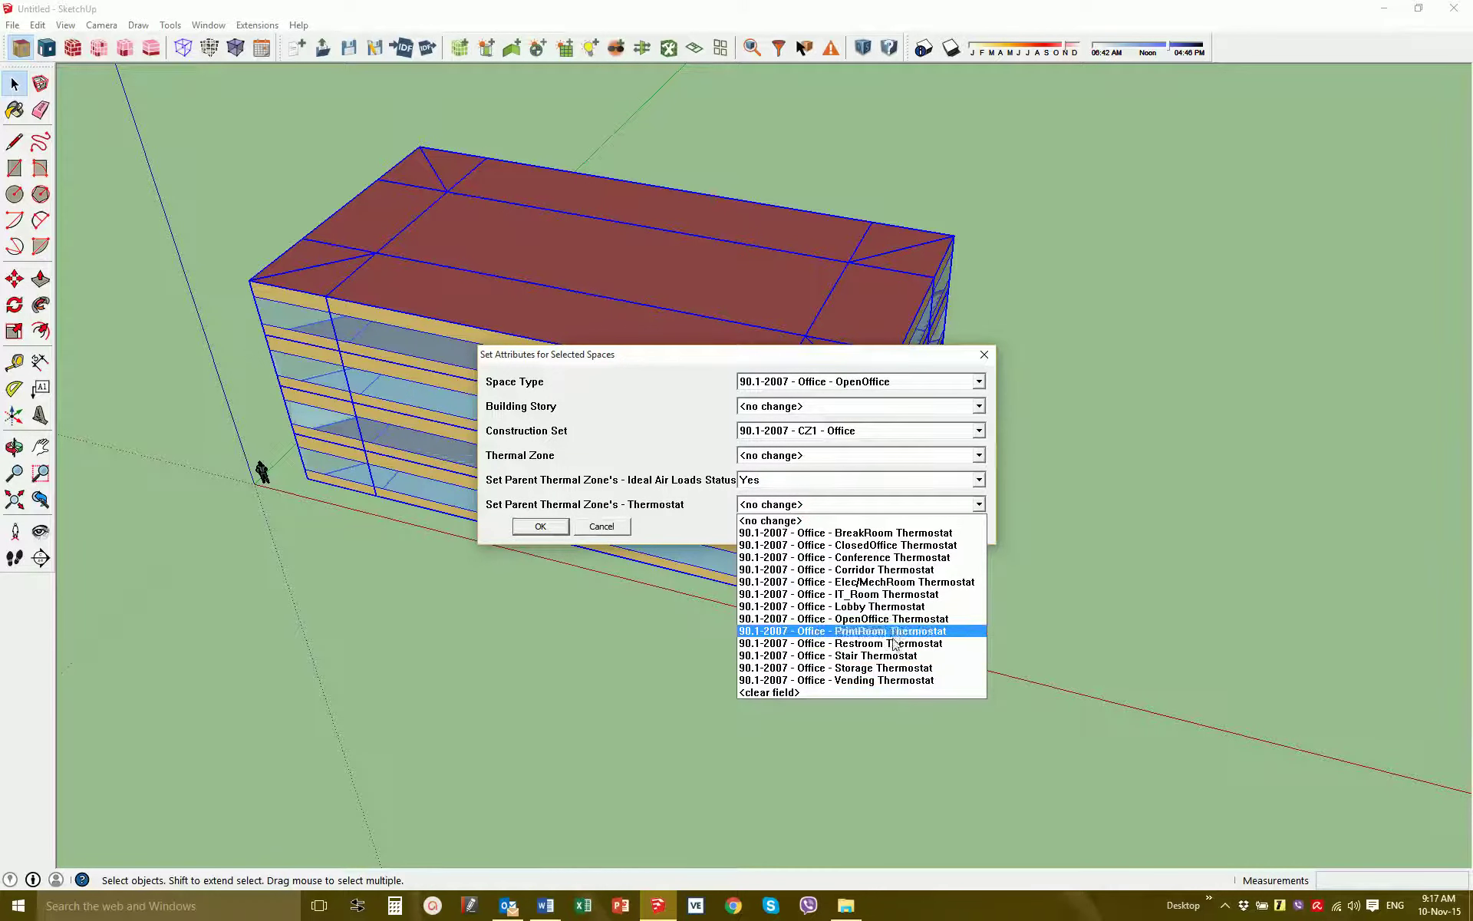
pyautogui.click(850, 620)
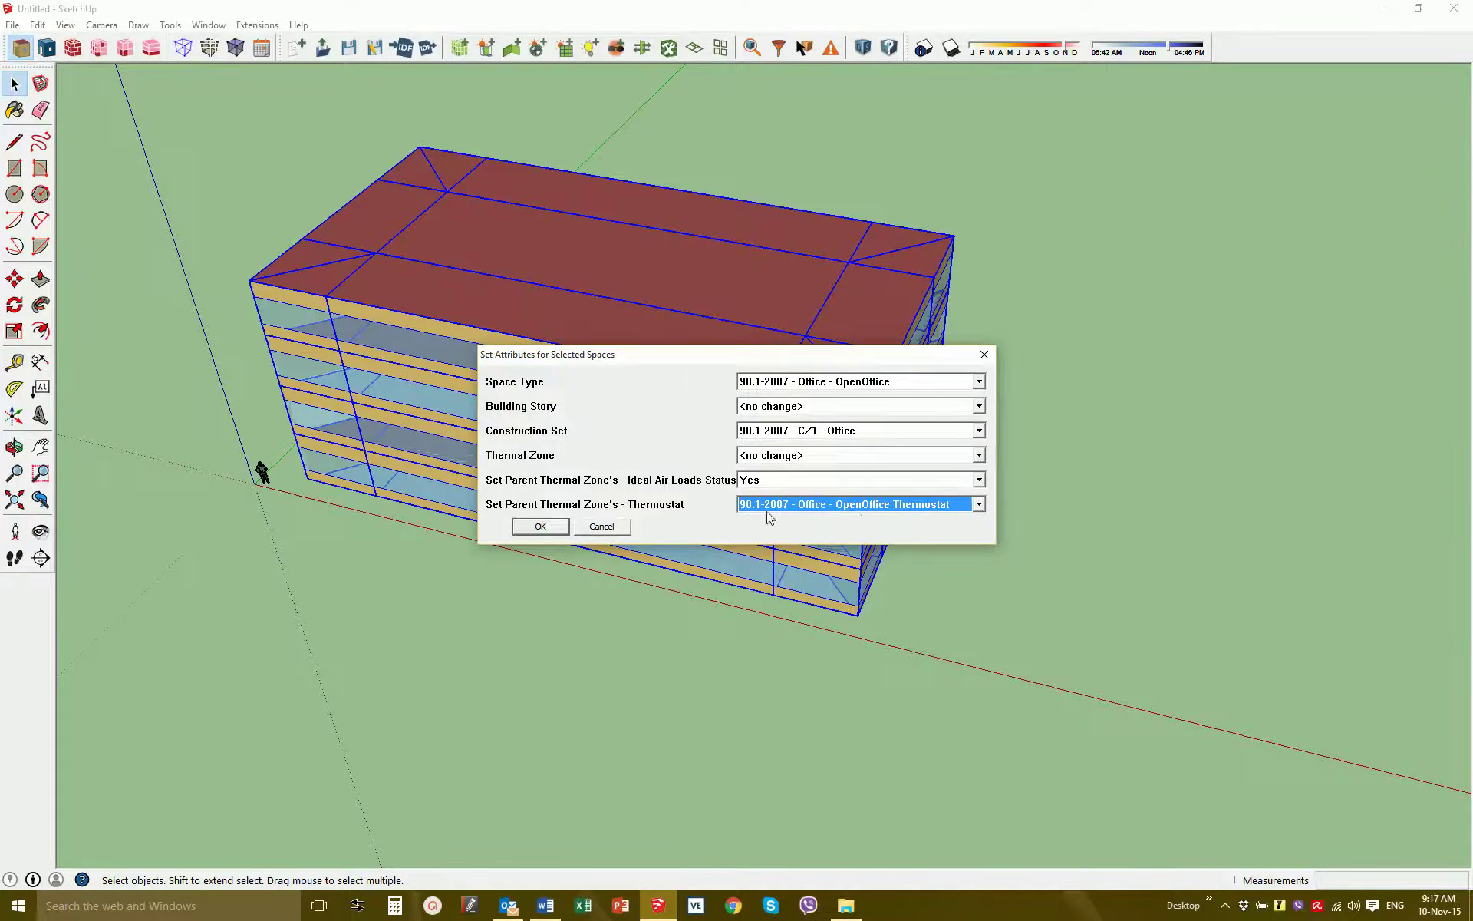
pyautogui.click(562, 526)
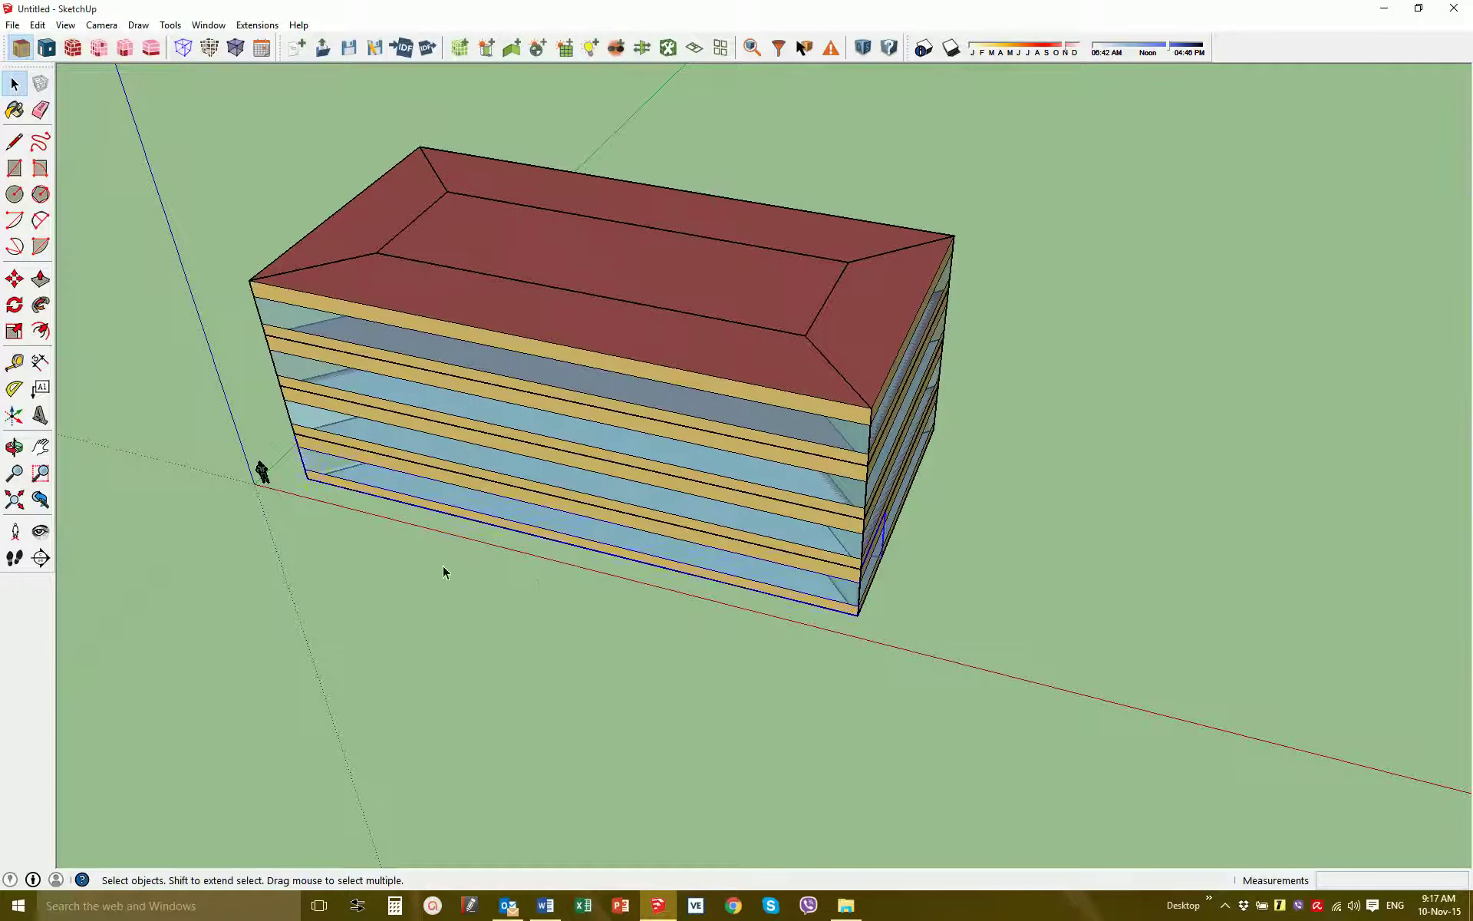
# Give the front ground-floor space the 90.1-2007 - Office - Lobby space type and the matching Lobby Thermostat
pyautogui.click(668, 48)
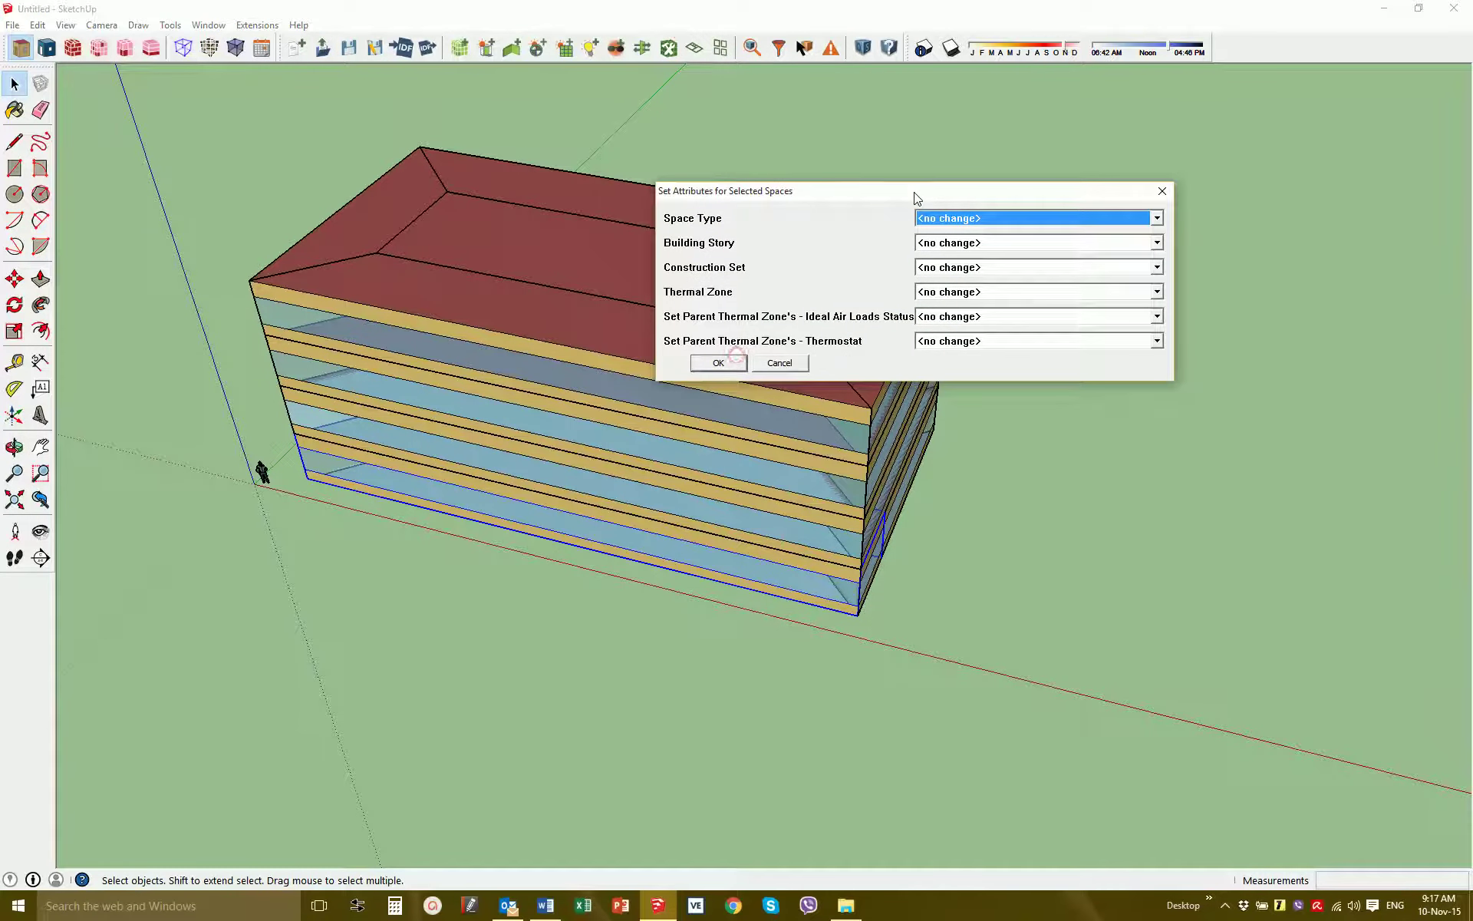
pyautogui.click(1019, 218)
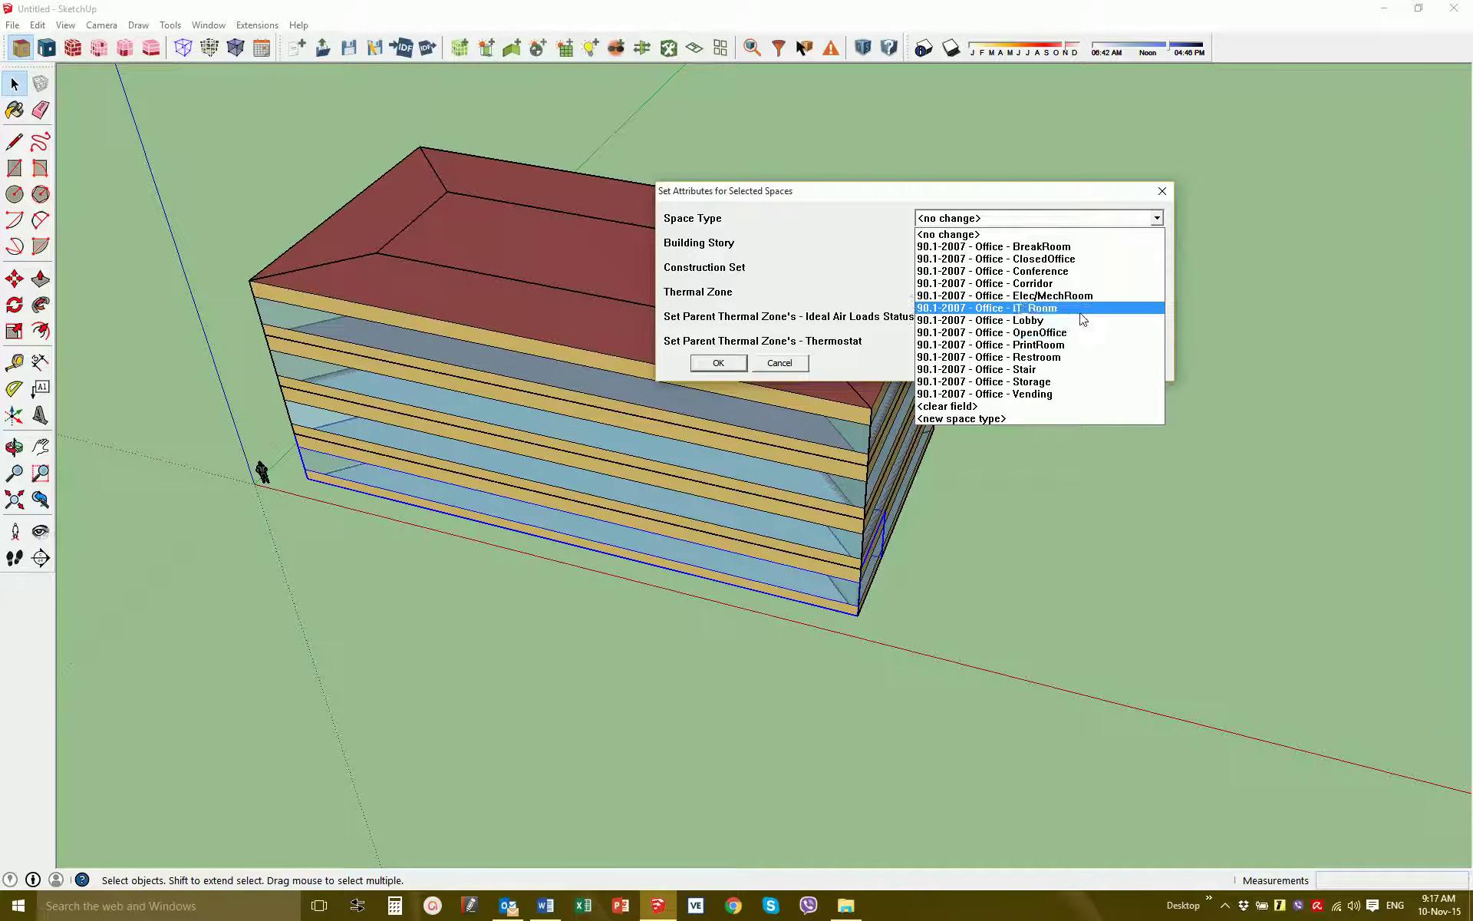
pyautogui.click(1083, 322)
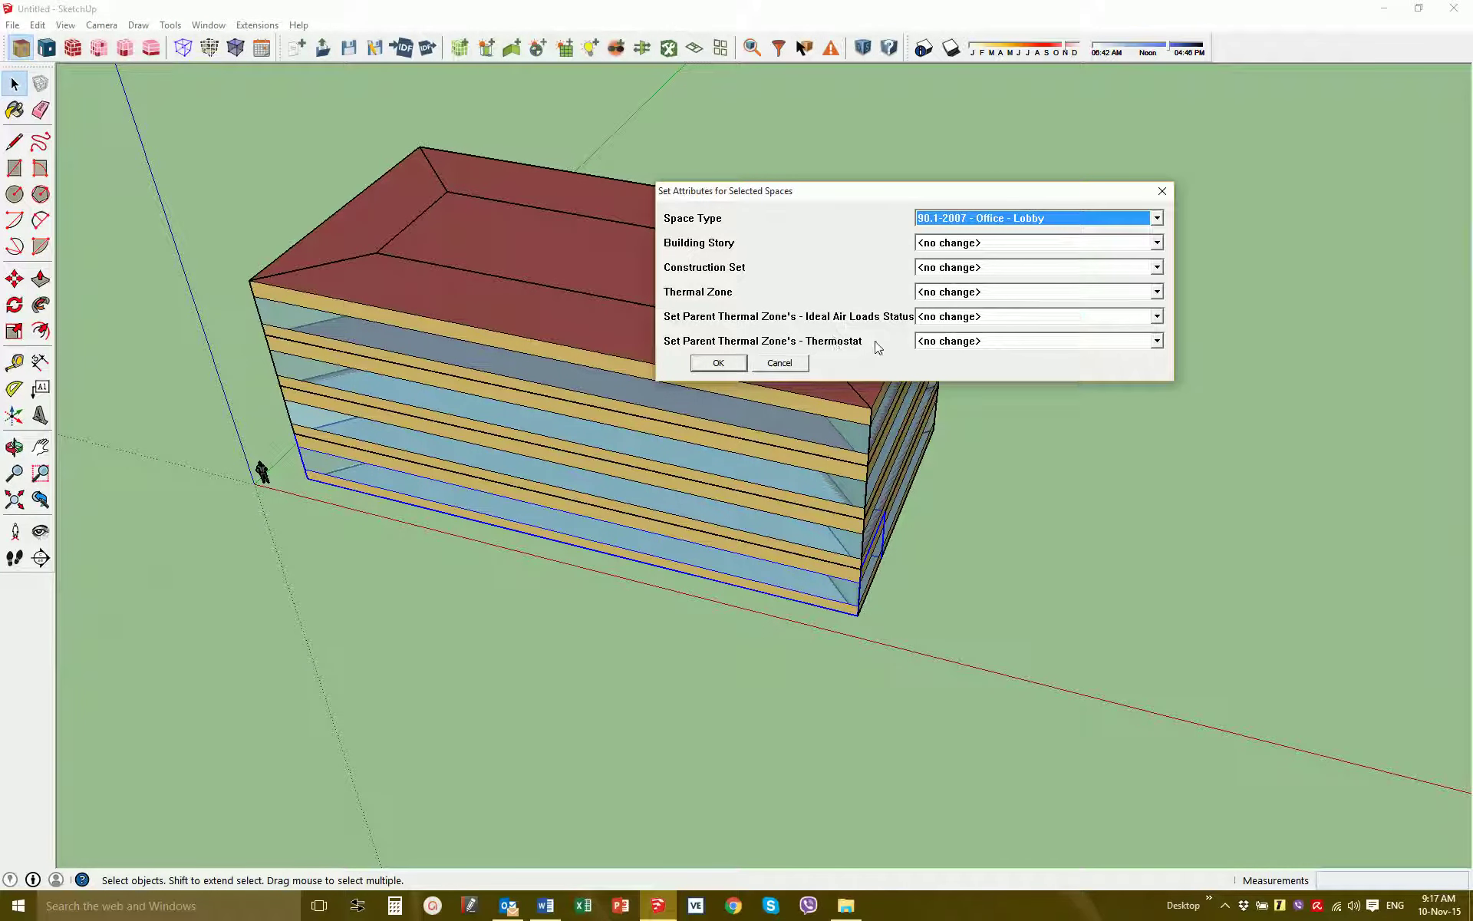
pyautogui.click(1053, 343)
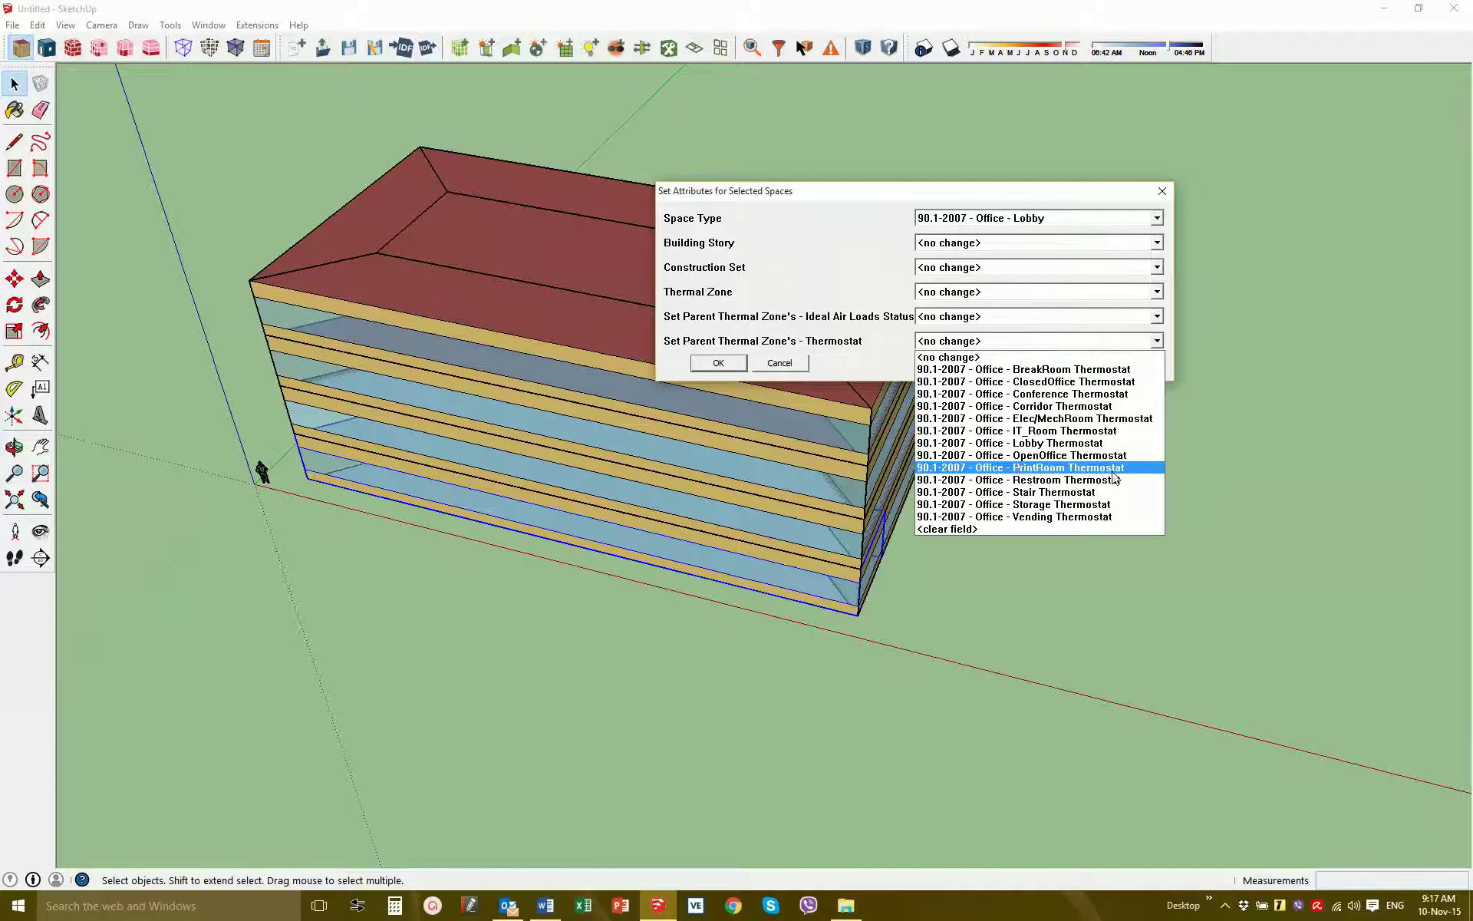
pyautogui.click(1104, 445)
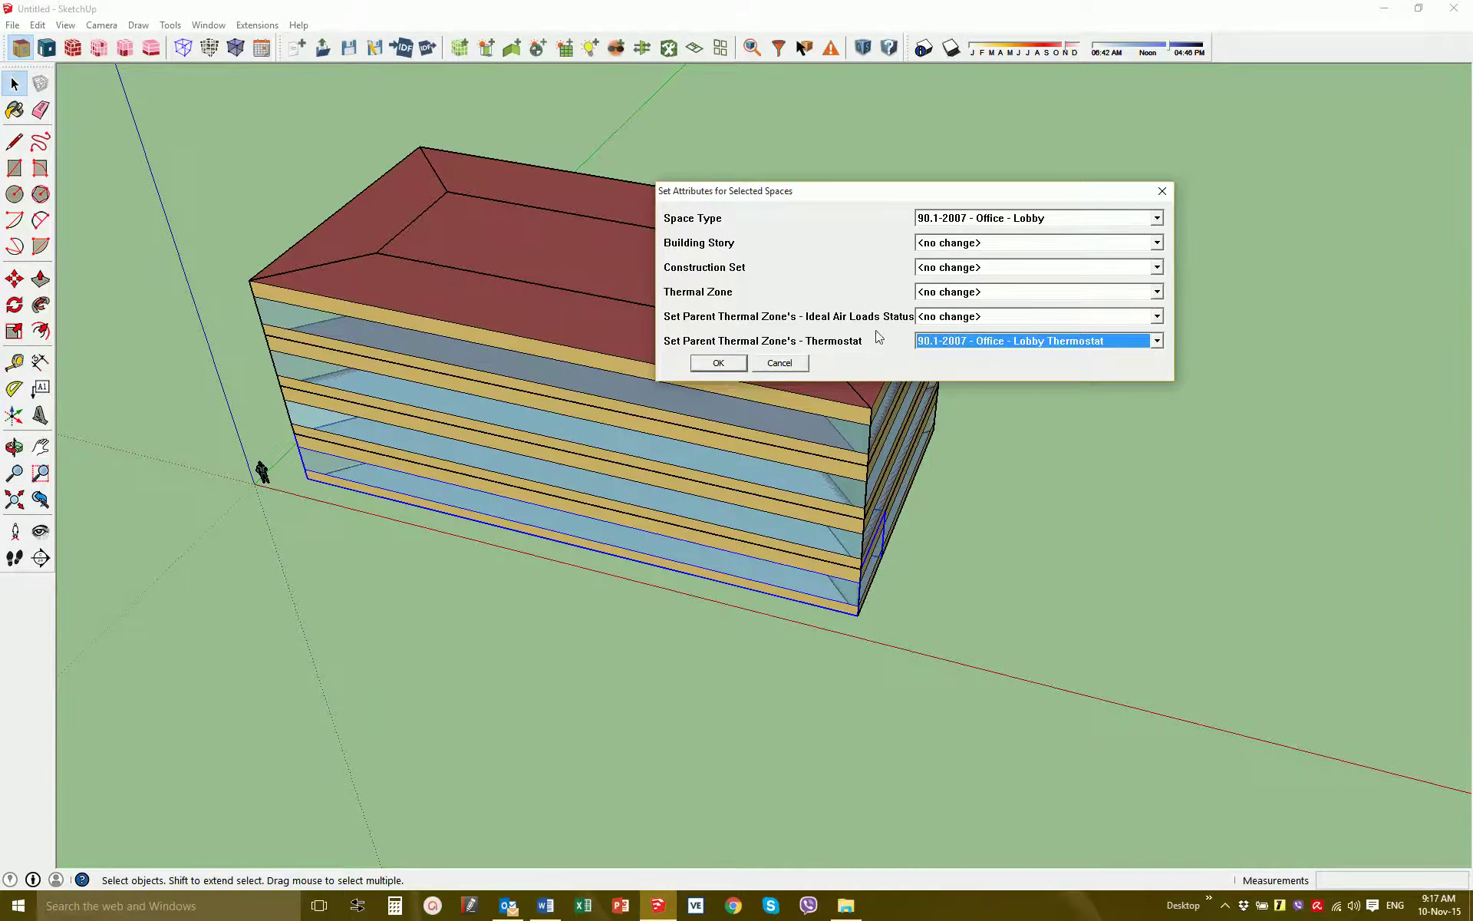
pyautogui.click(737, 363)
# Give the top-floor core space the 90.1-2007 - Office - Conference space type and the matching Conference Thermostat
pyautogui.click(553, 277)
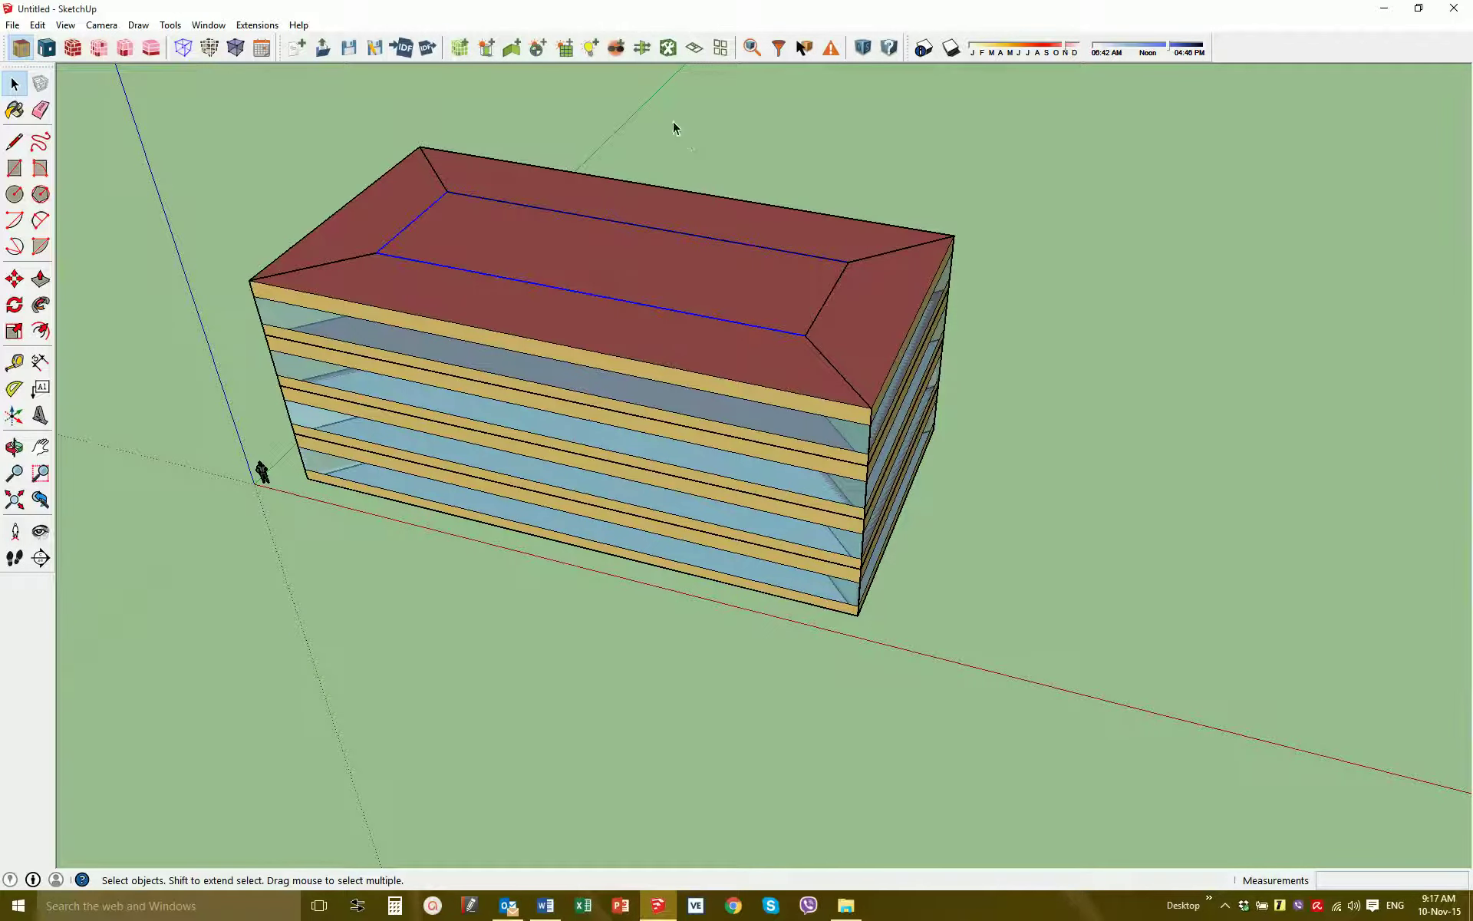
pyautogui.click(669, 48)
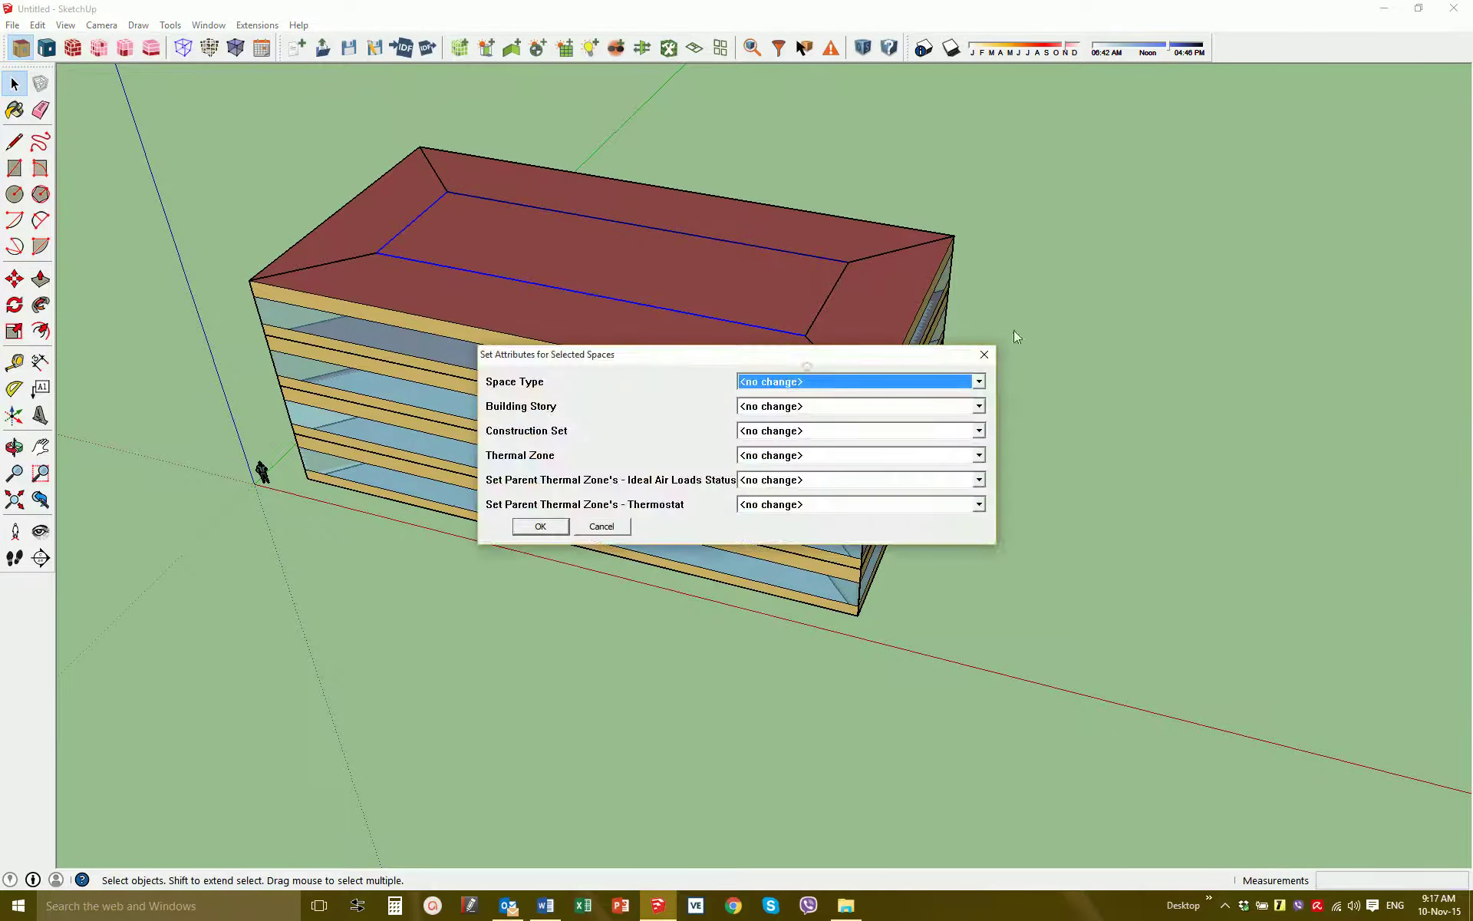
pyautogui.click(932, 383)
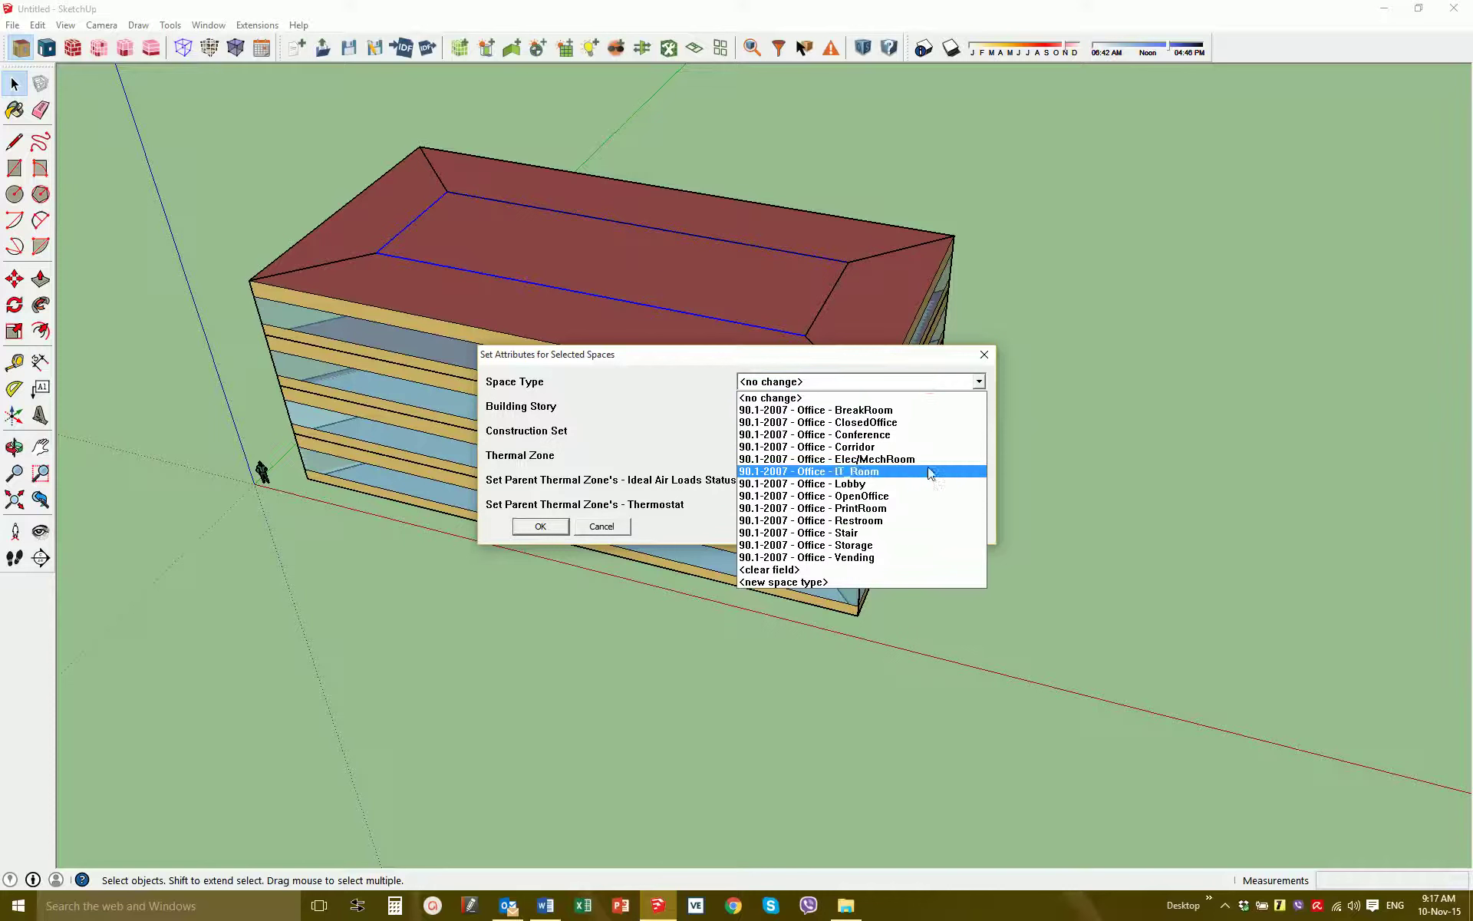
pyautogui.click(877, 435)
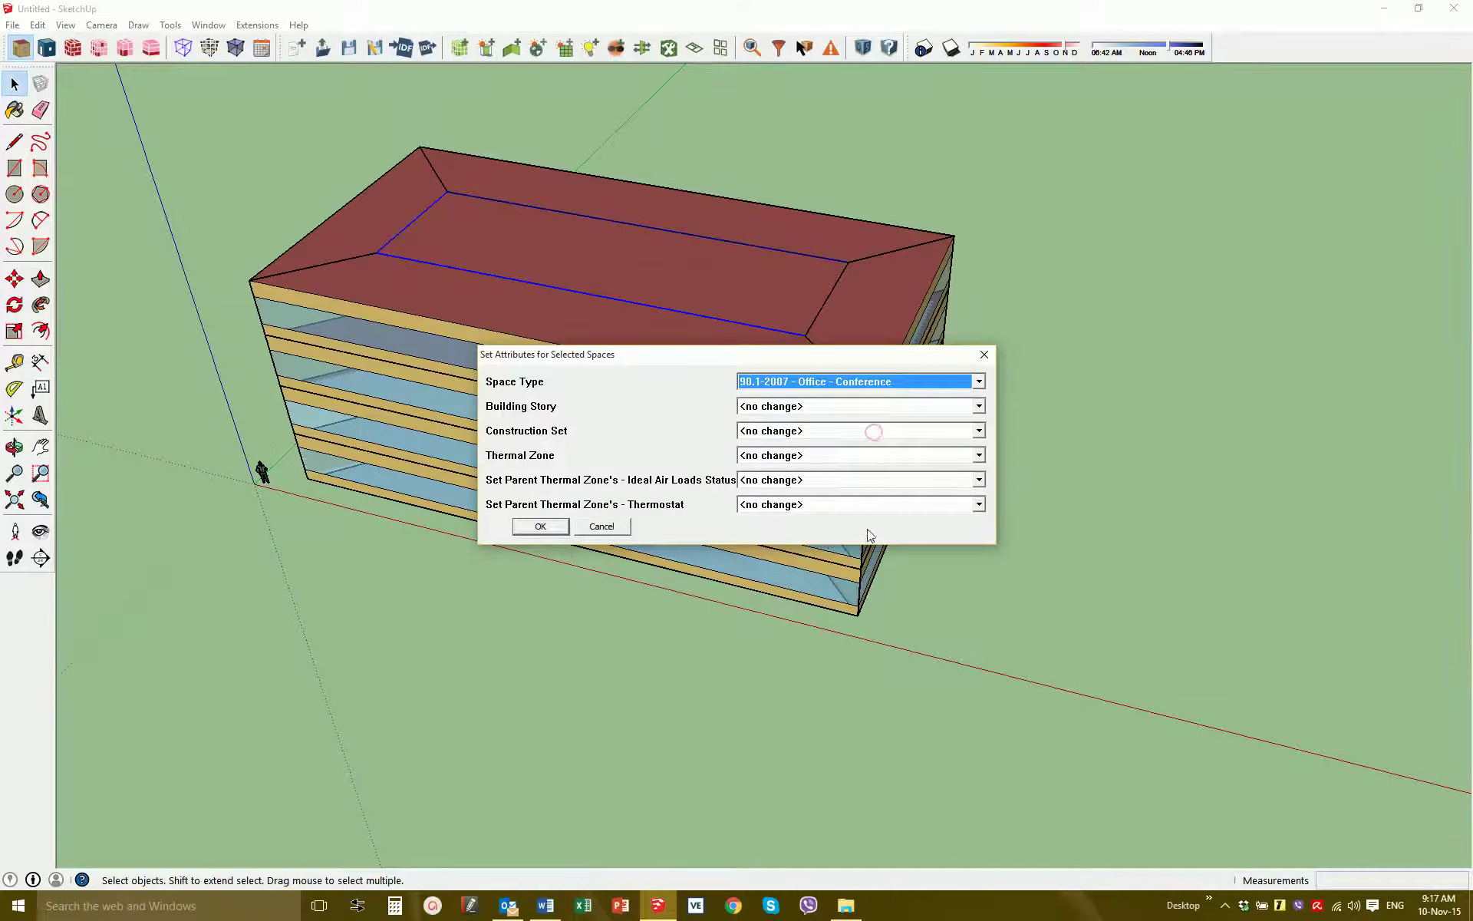
pyautogui.click(844, 504)
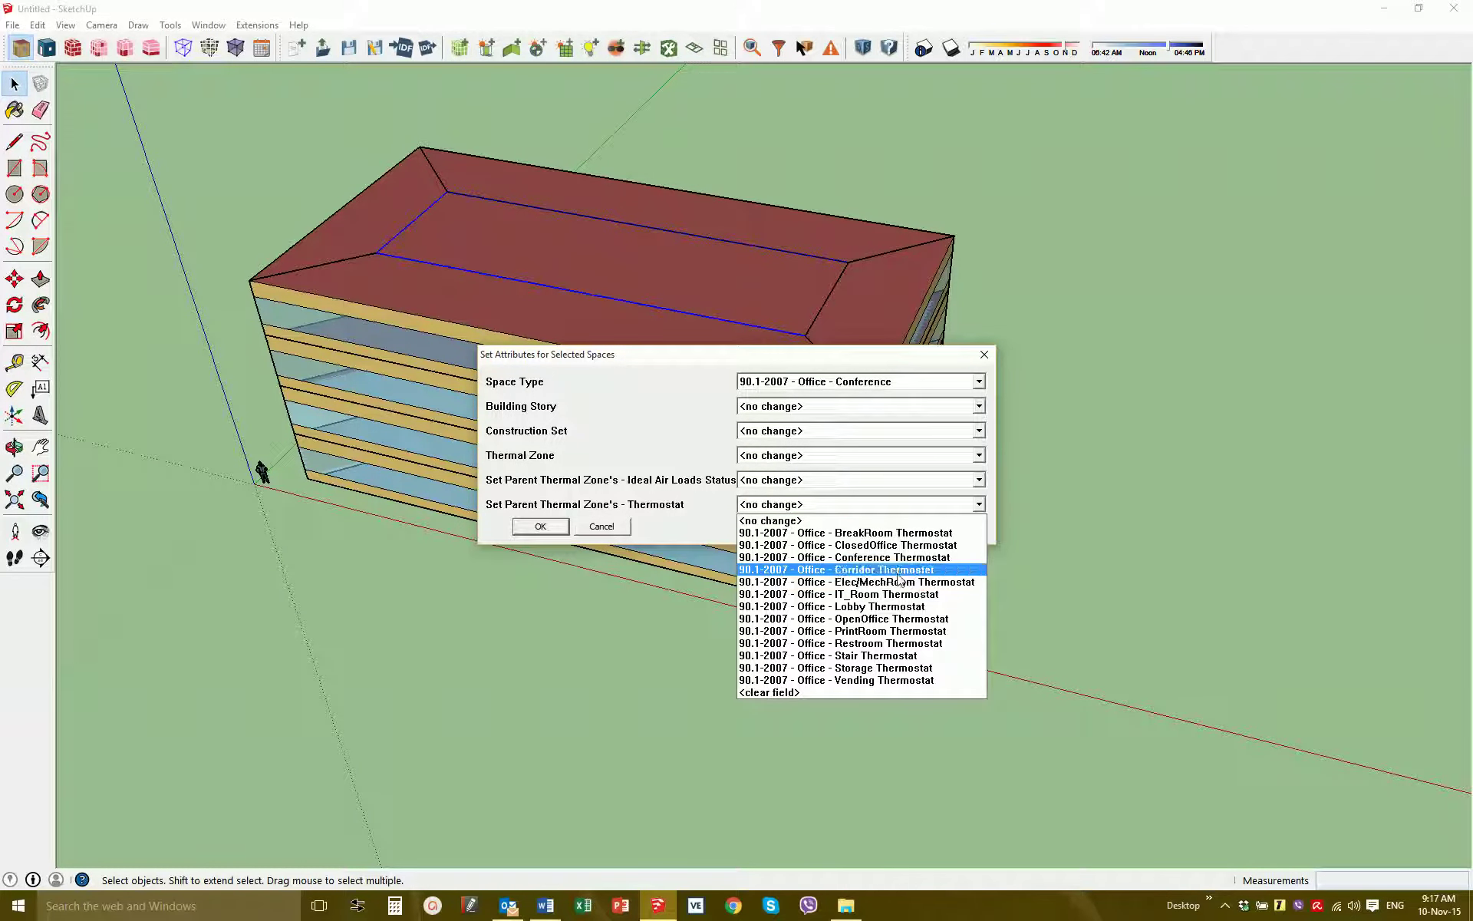
pyautogui.click(827, 564)
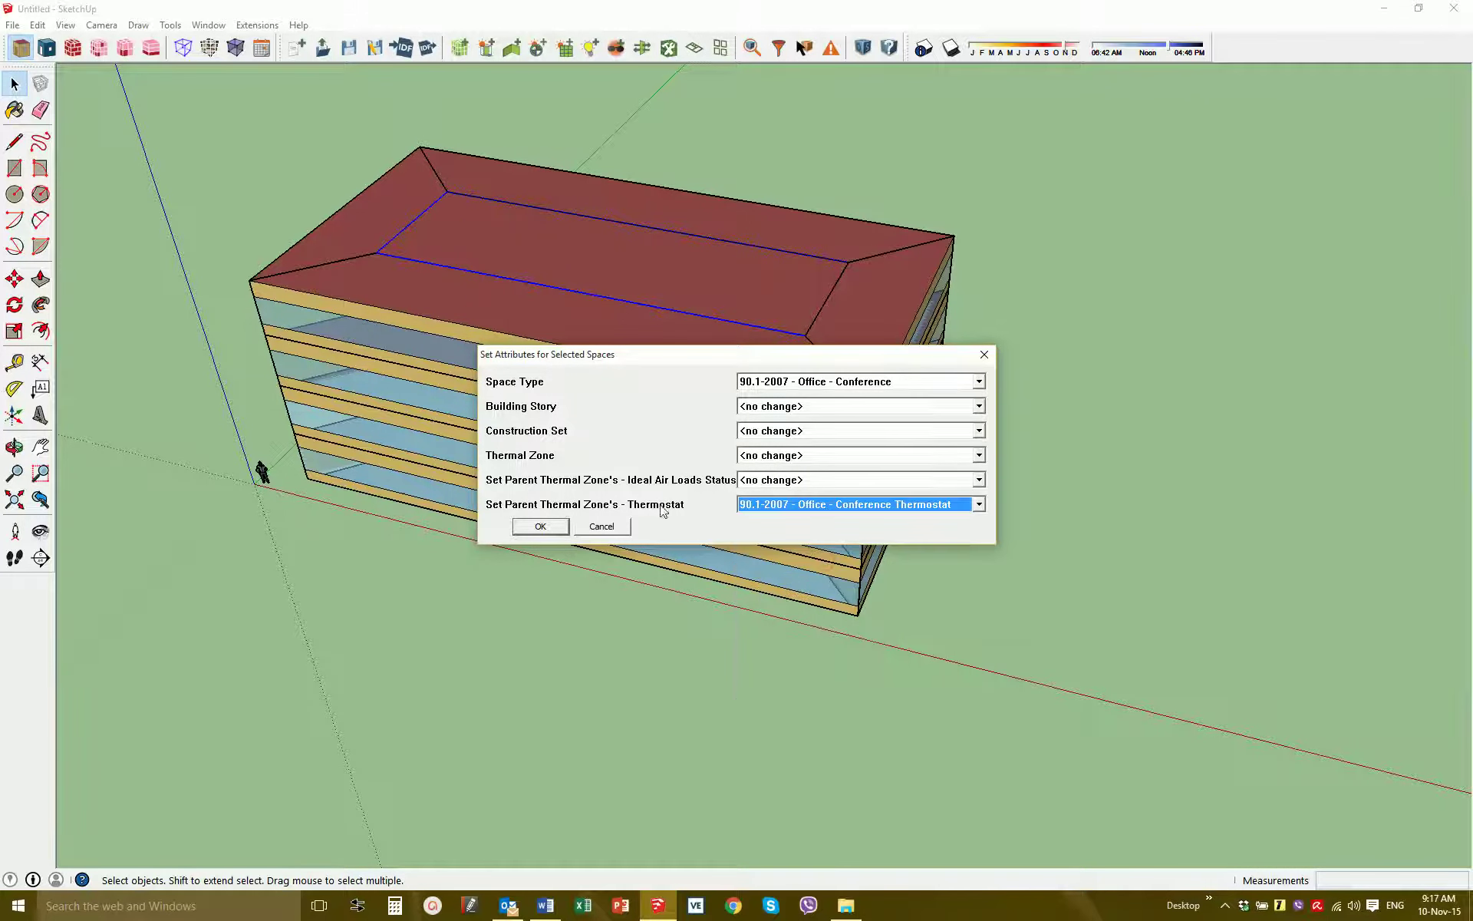
pyautogui.moveTo(791, 362); pyautogui.dragTo(965, 347)
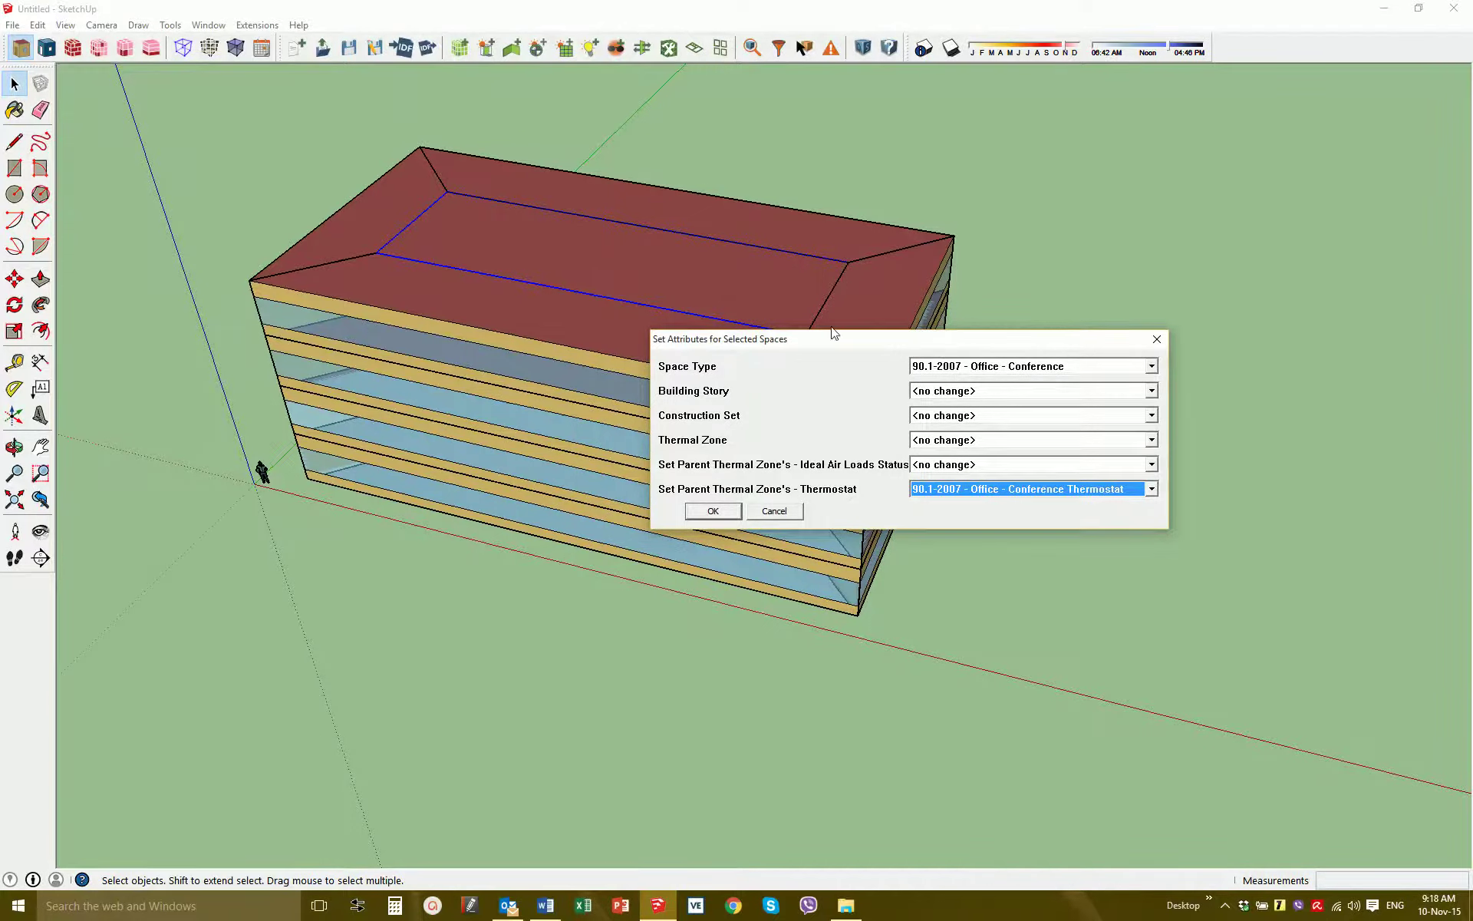
pyautogui.click(729, 513)
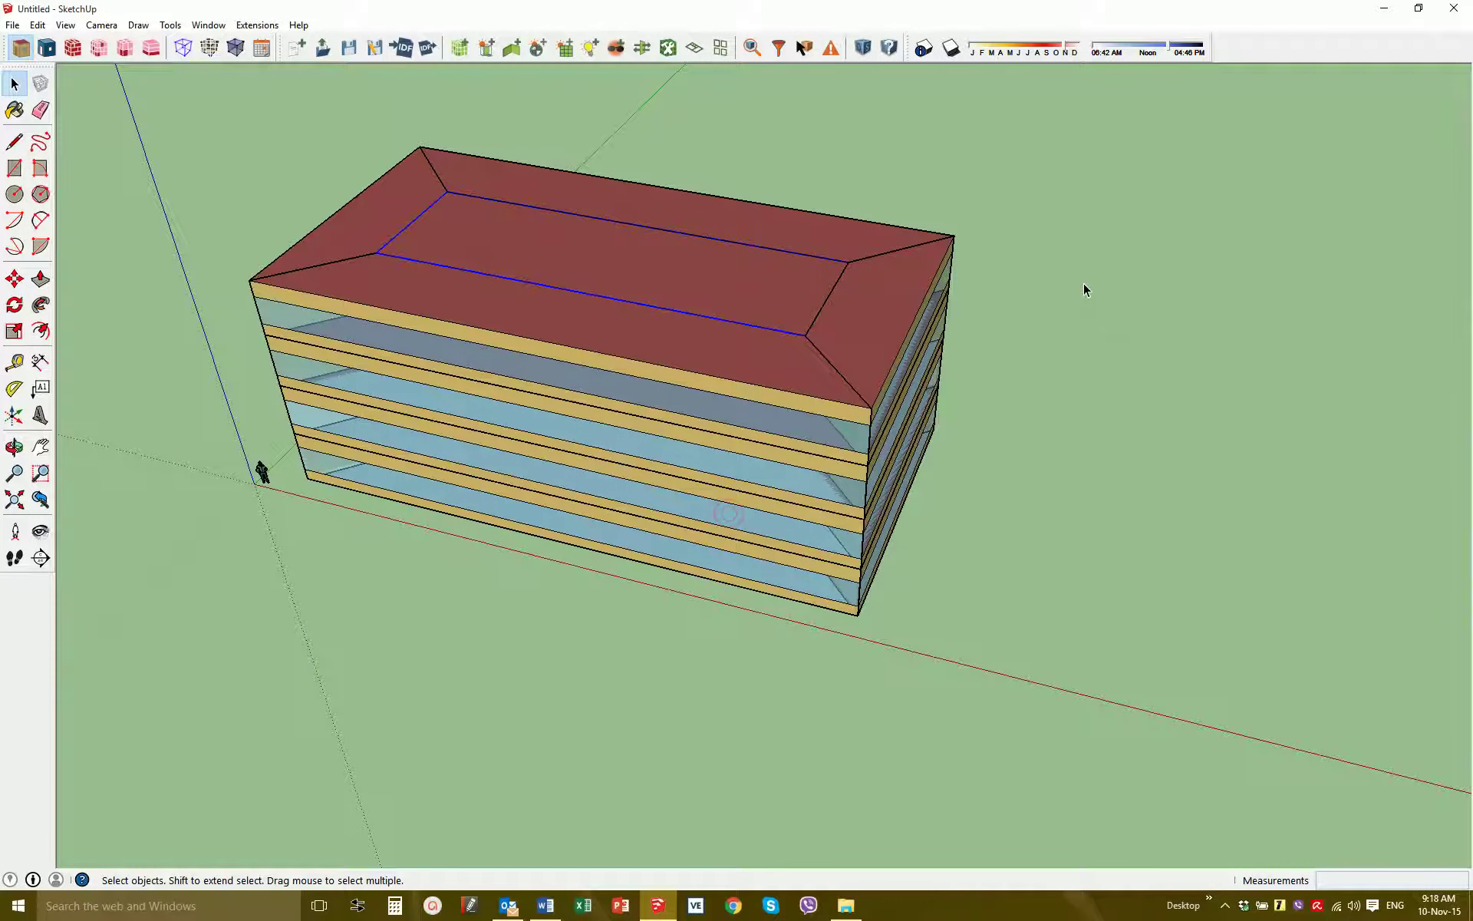
# Rename the top-floor core space as 4F-Conference in the OpenStudio Inspector
pyautogui.click(1083, 287)
pyautogui.keyDown('shift'); pyautogui.moveTo(1053, 233); pyautogui.dragTo(931, 220, button='middle'); pyautogui.keyUp('shift')
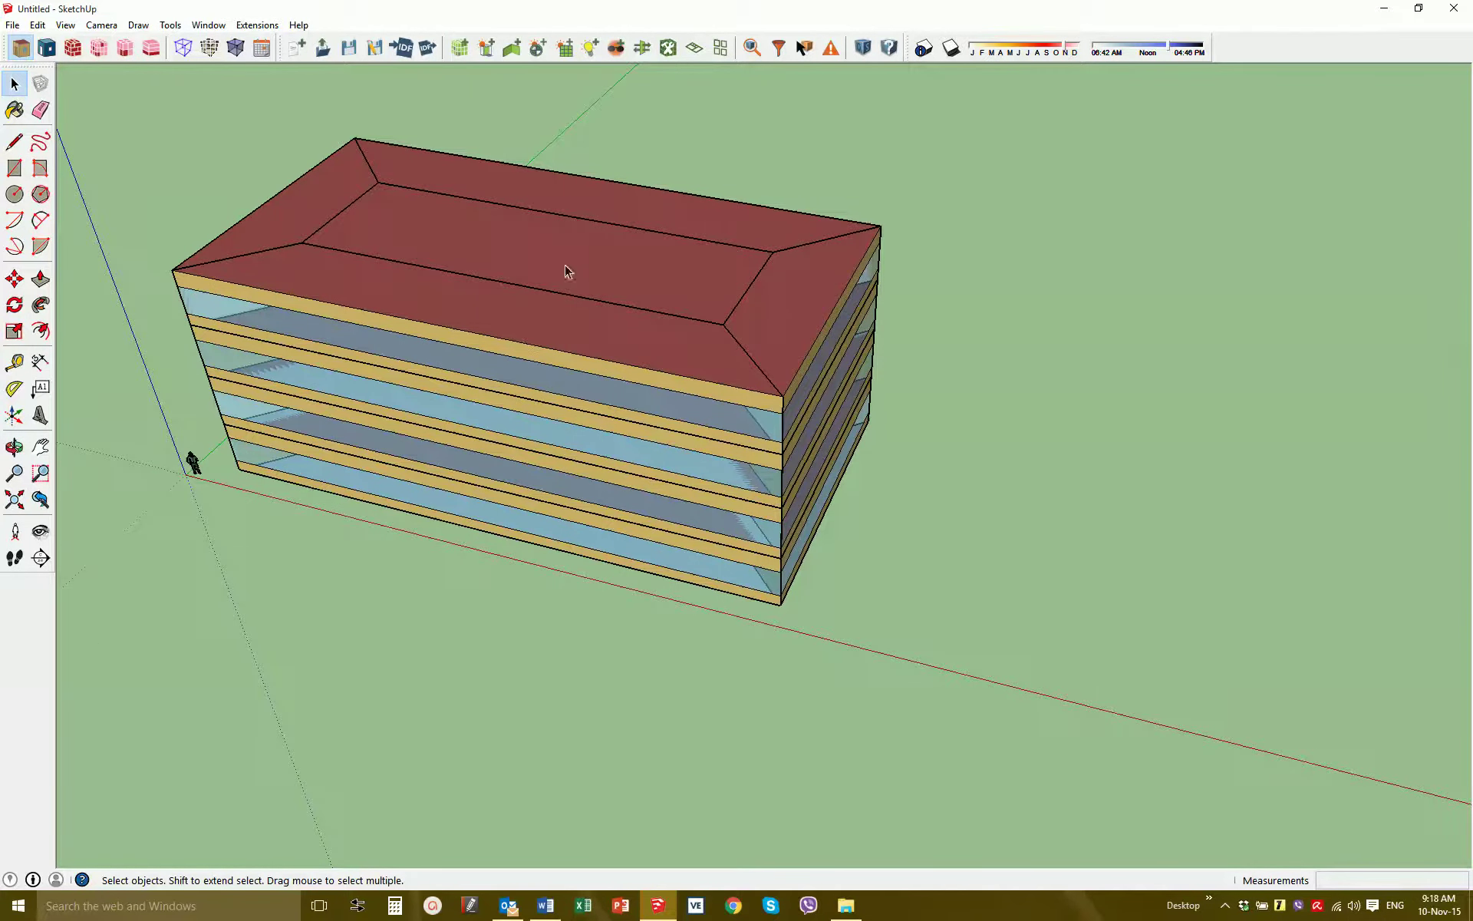
pyautogui.click(364, 266)
pyautogui.click(752, 49)
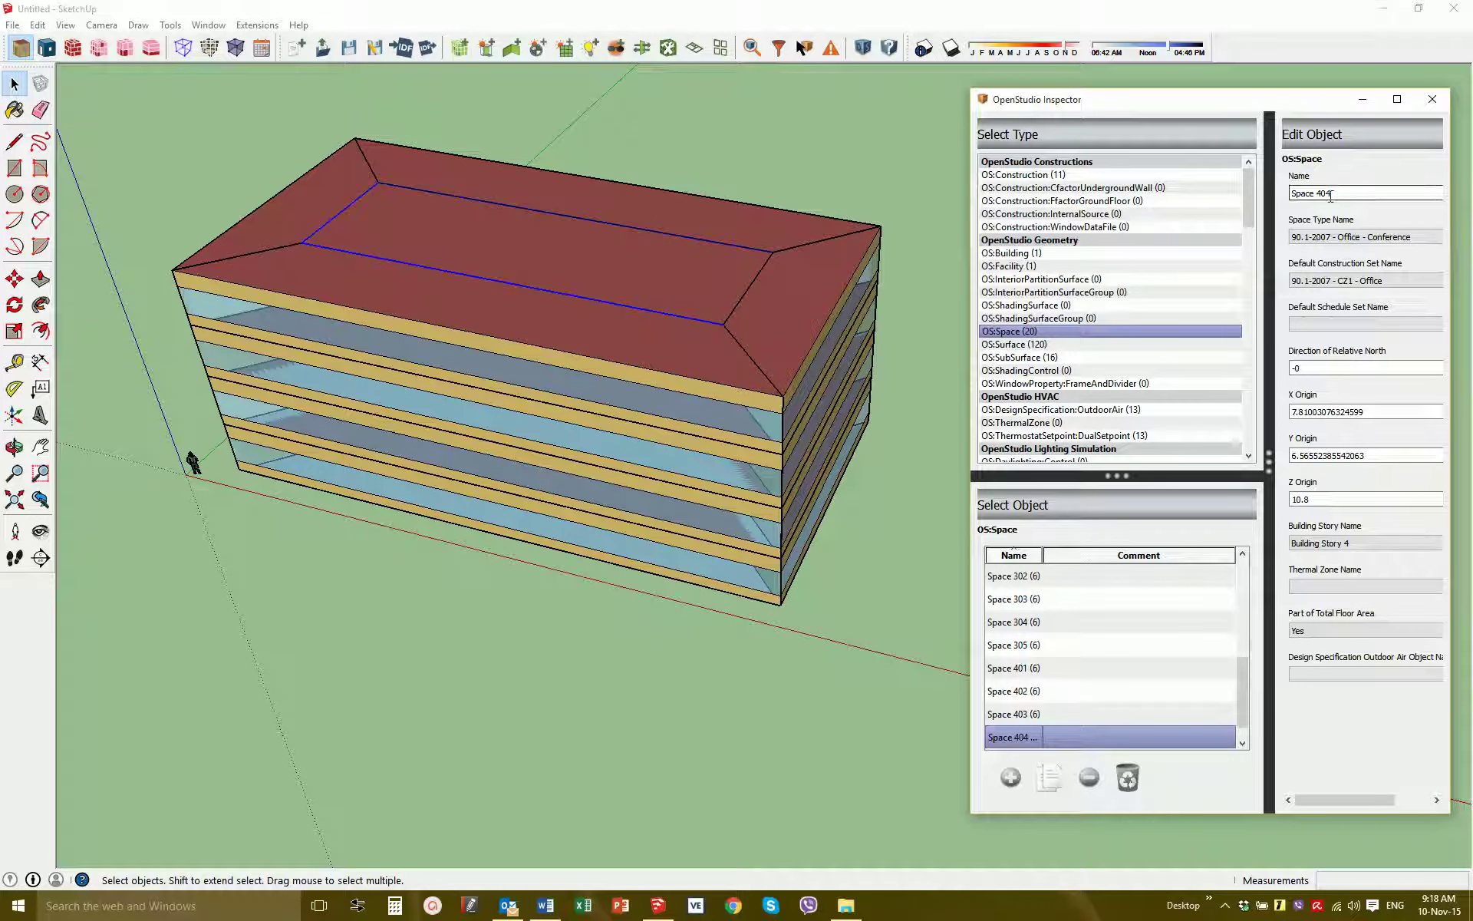
pyautogui.scroll(-1, 1246, 723)
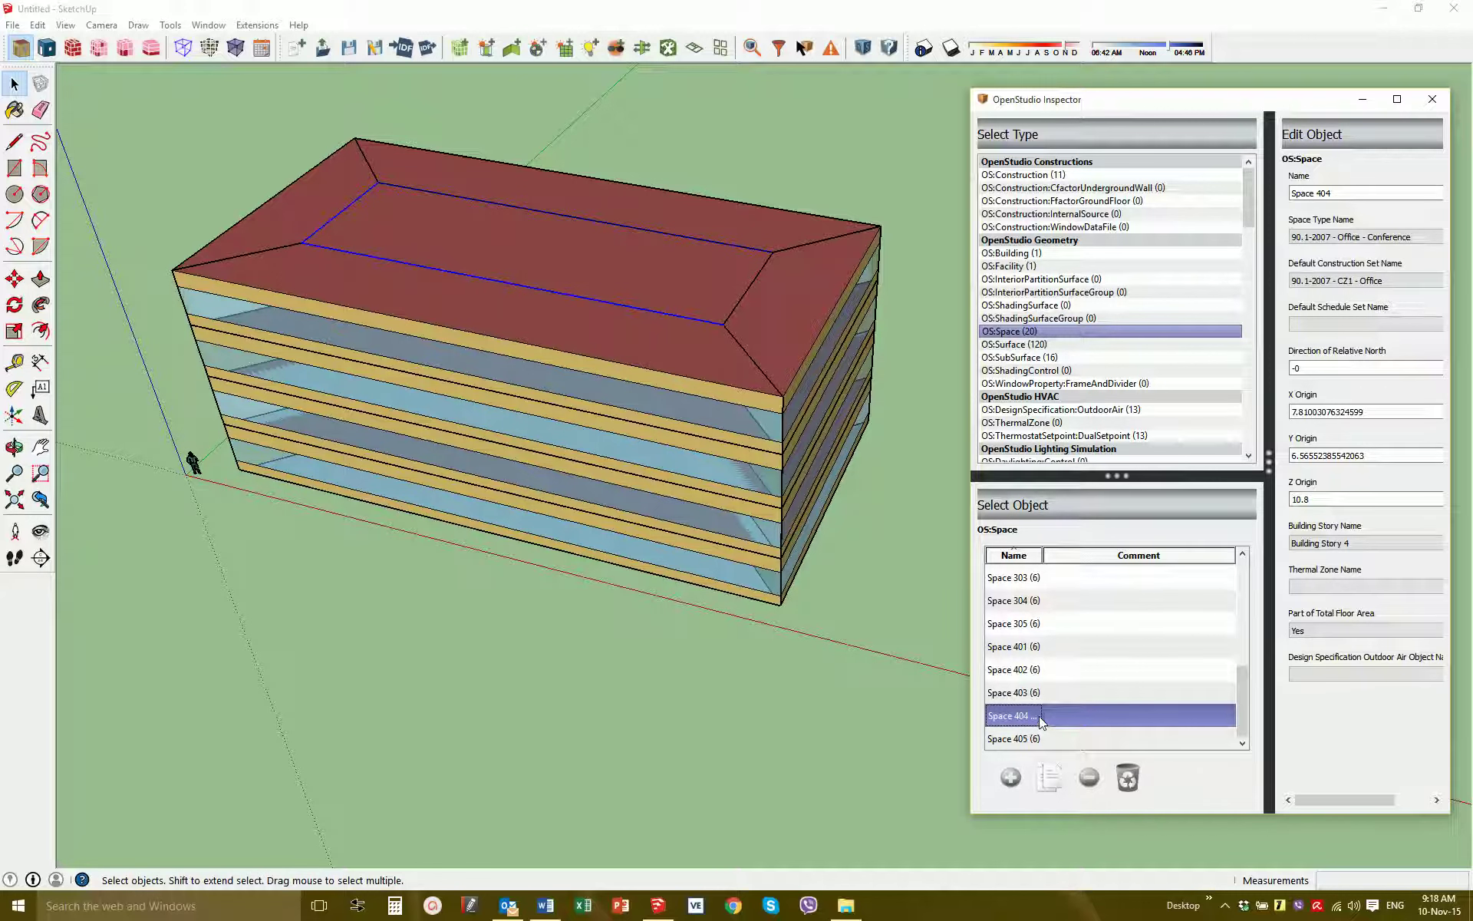
pyautogui.tripleClick(1372, 198)
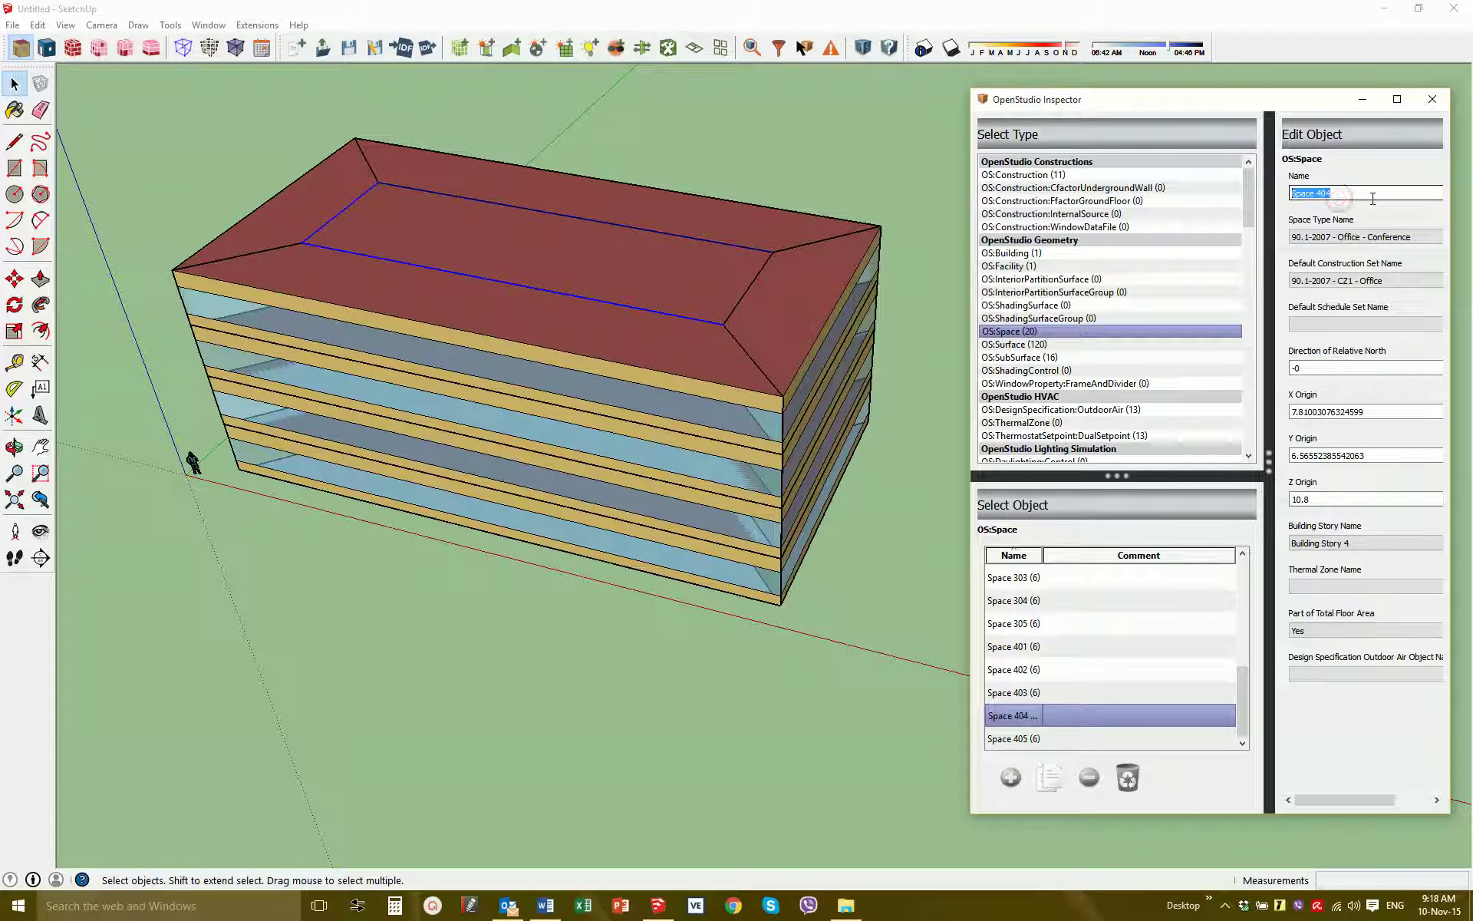
pyautogui.write('Conferencerec')
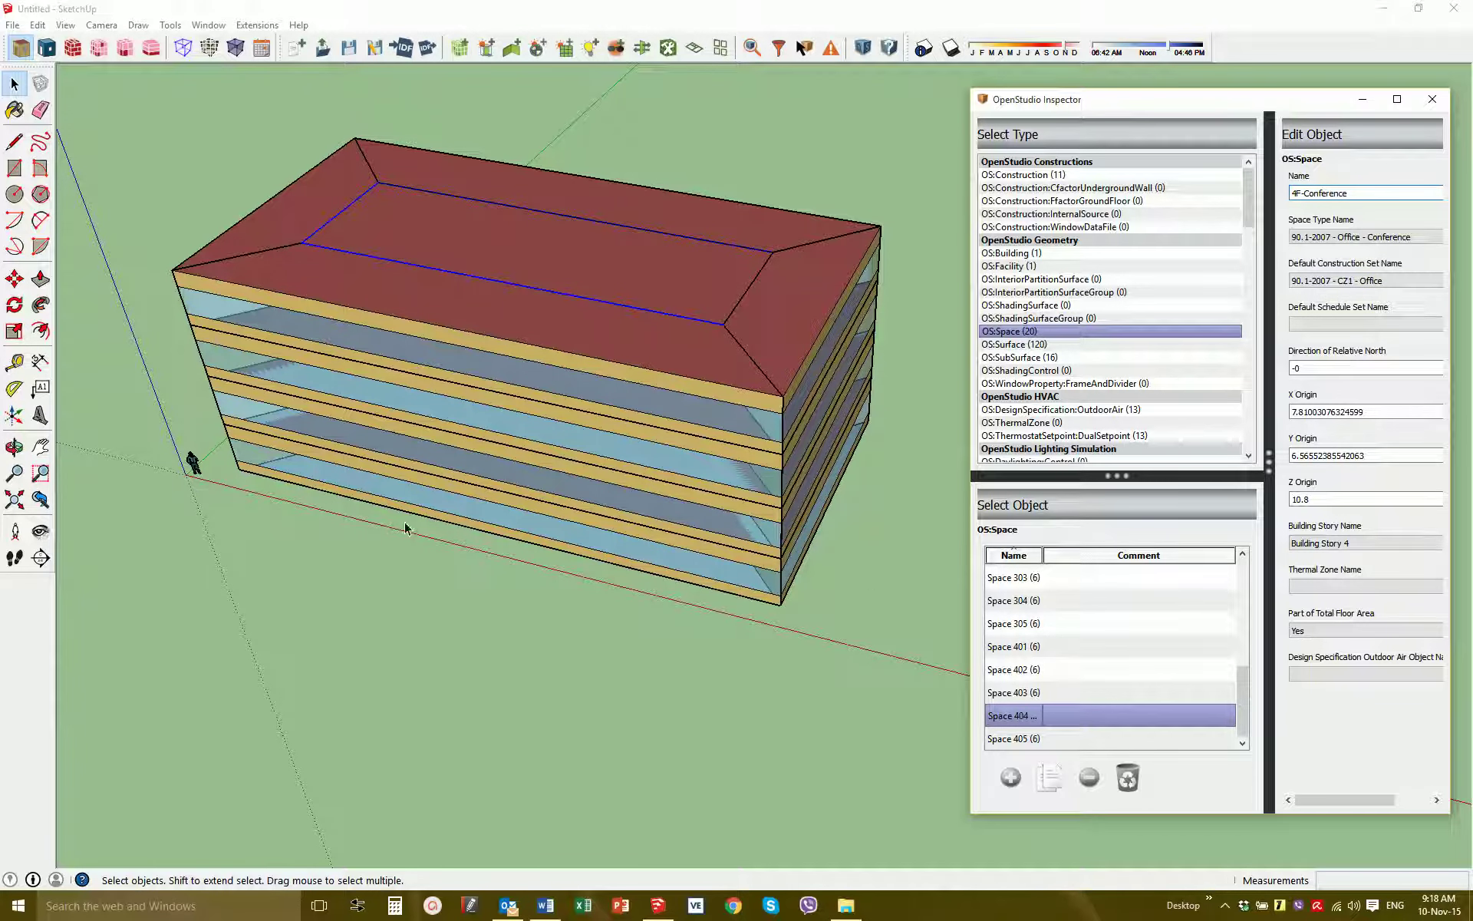
# Rename the front ground-floor space as 01F-Lobby in the OpenStudio Inspector
pyautogui.click(461, 535)
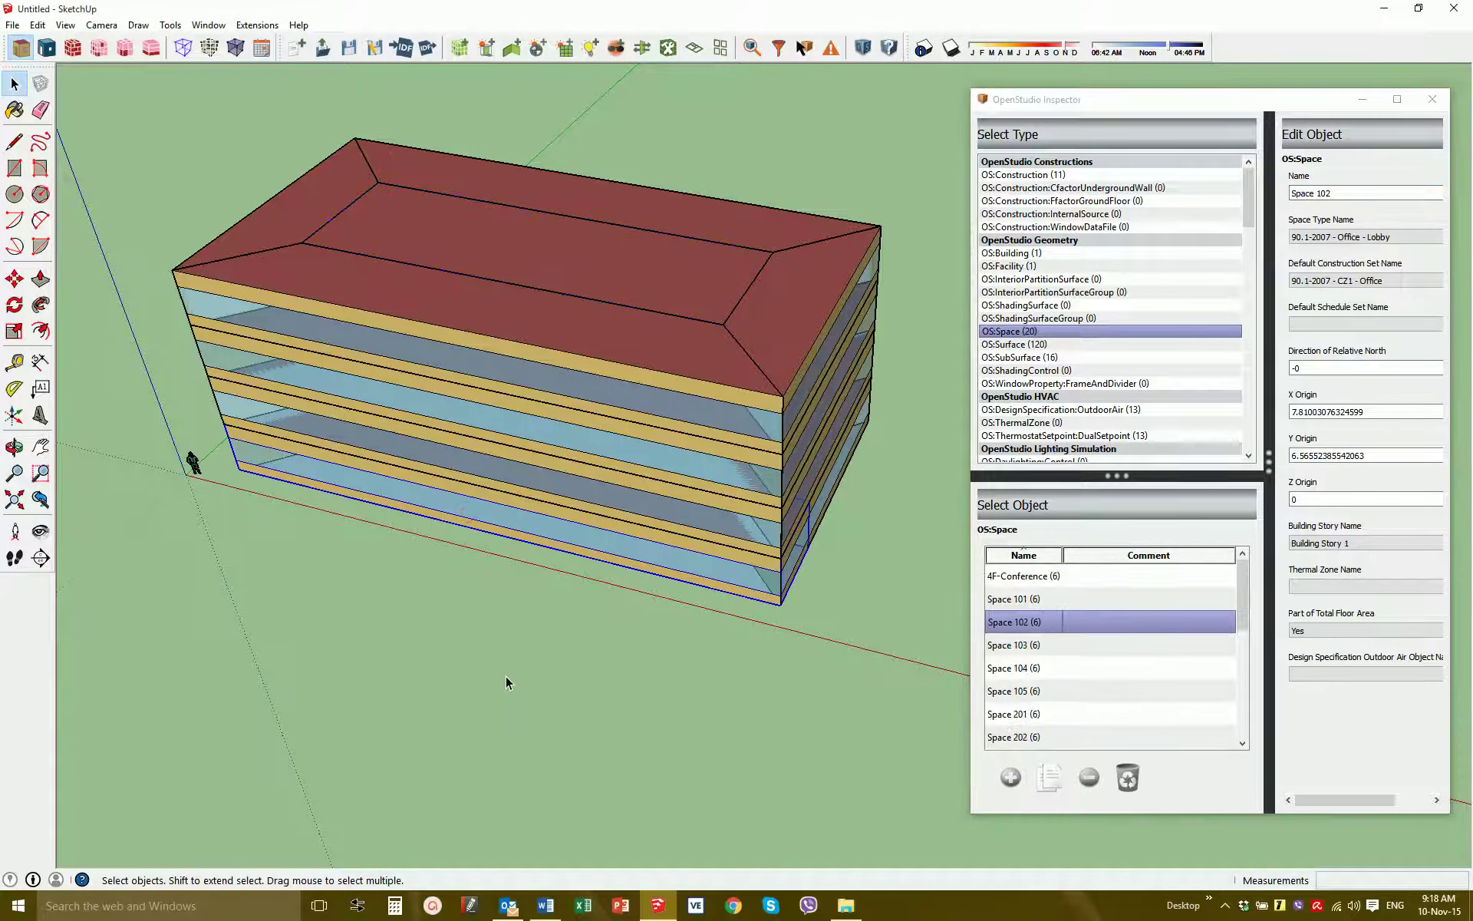
pyautogui.tripleClick(1339, 193)
pyautogui.write('01')
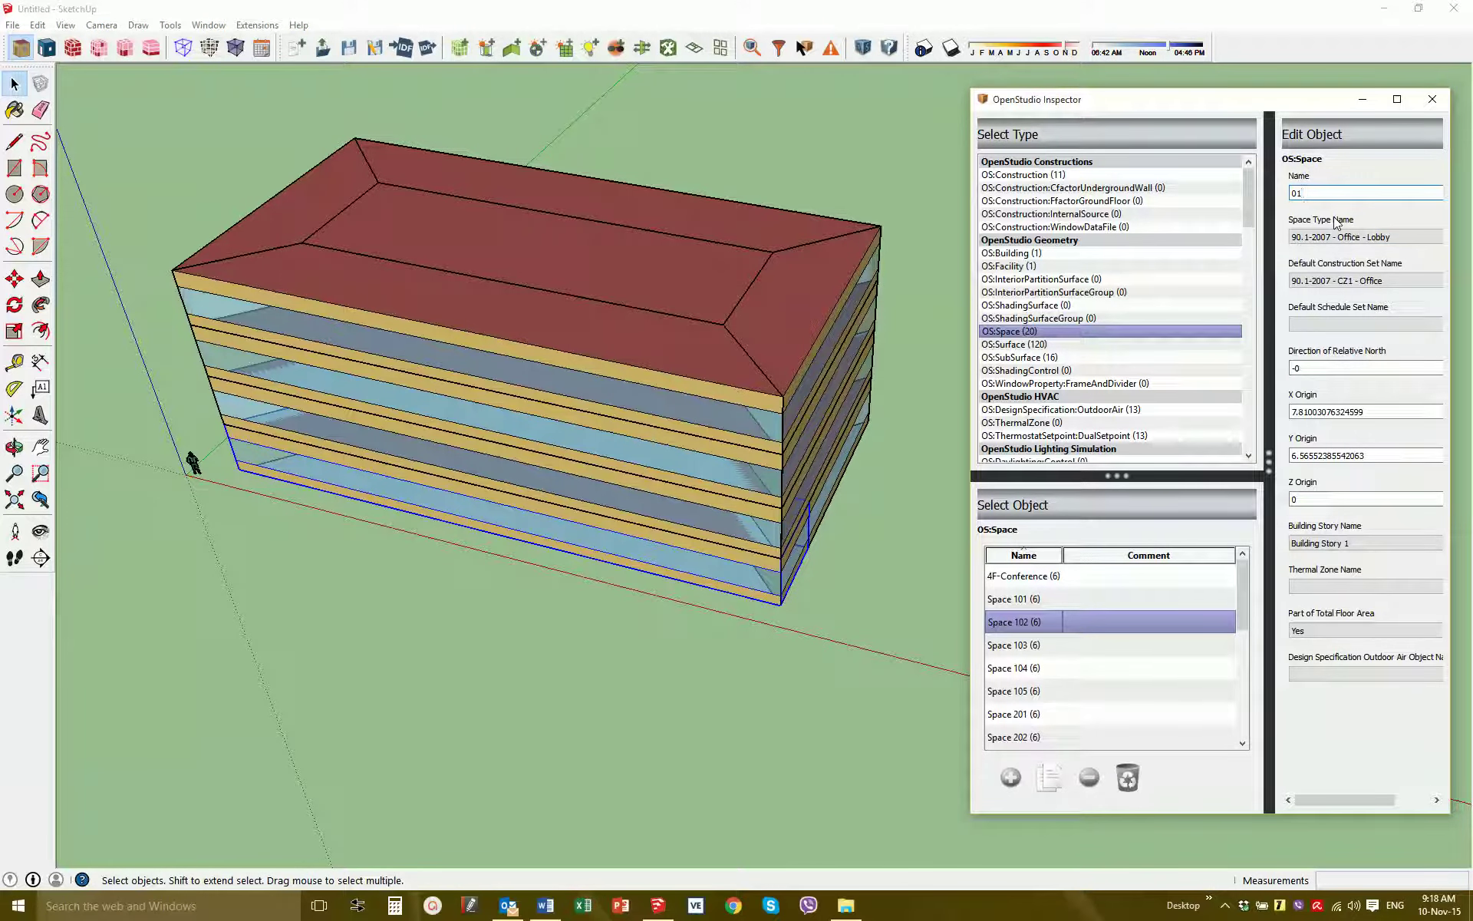
pyautogui.write('F-Lobby')
pyautogui.click(577, 393)
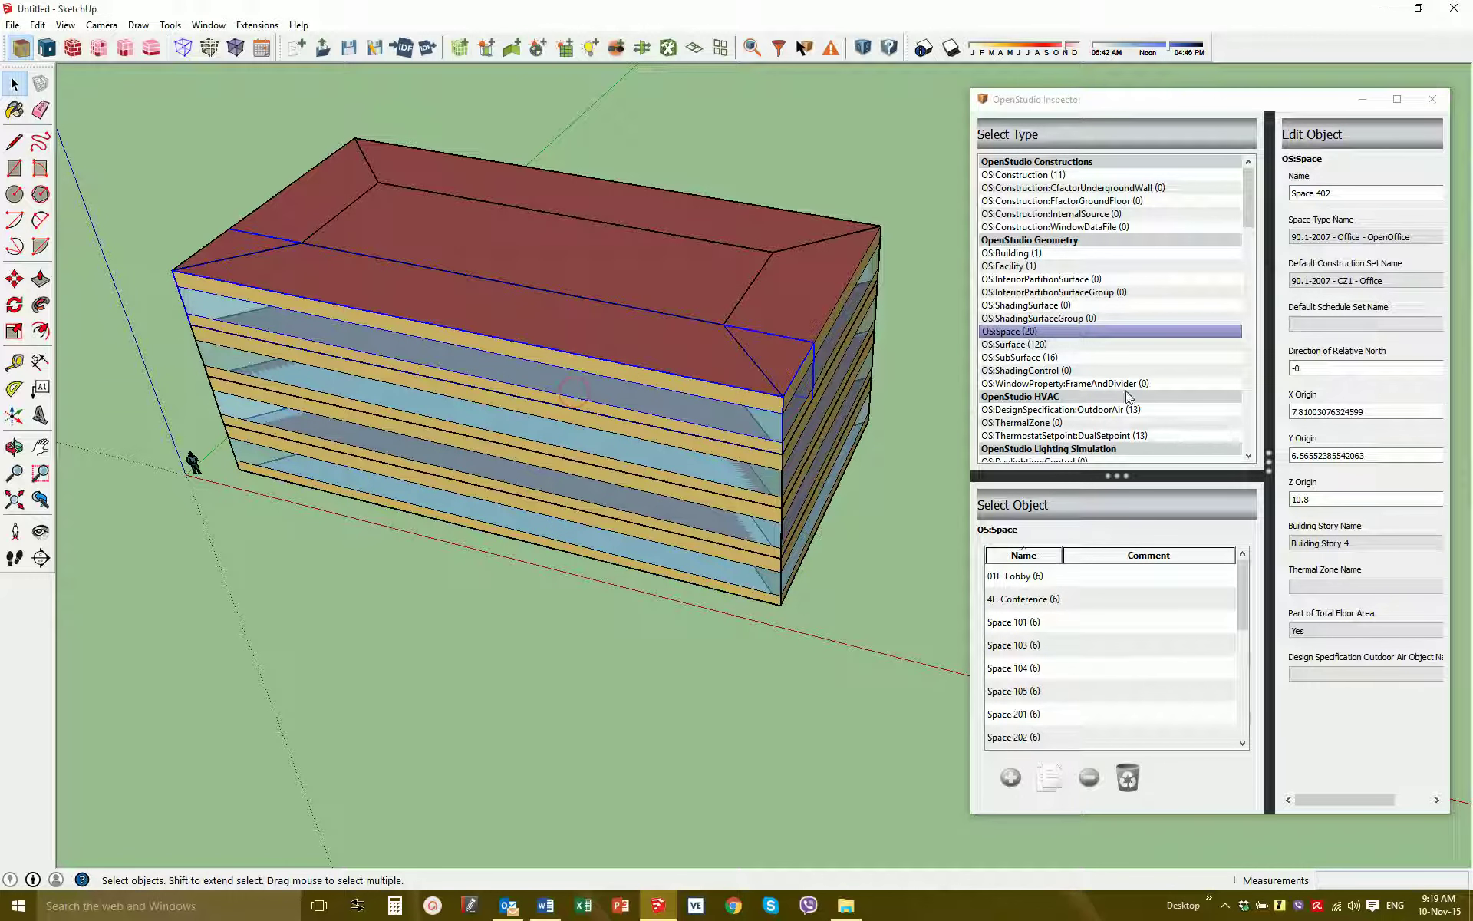
pyautogui.click(838, 443)
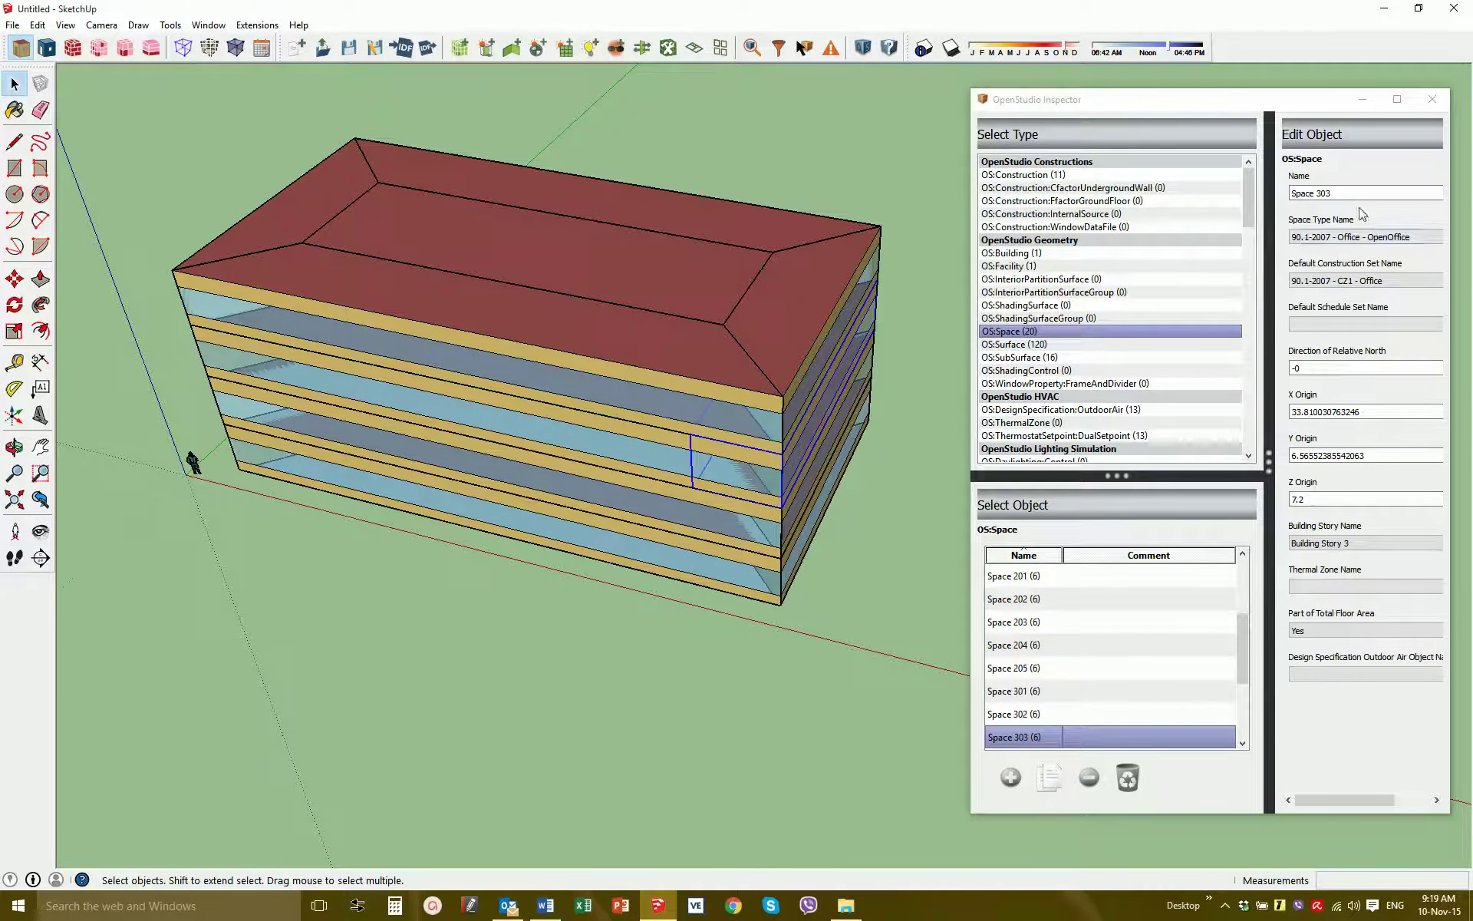
pyautogui.click(660, 470)
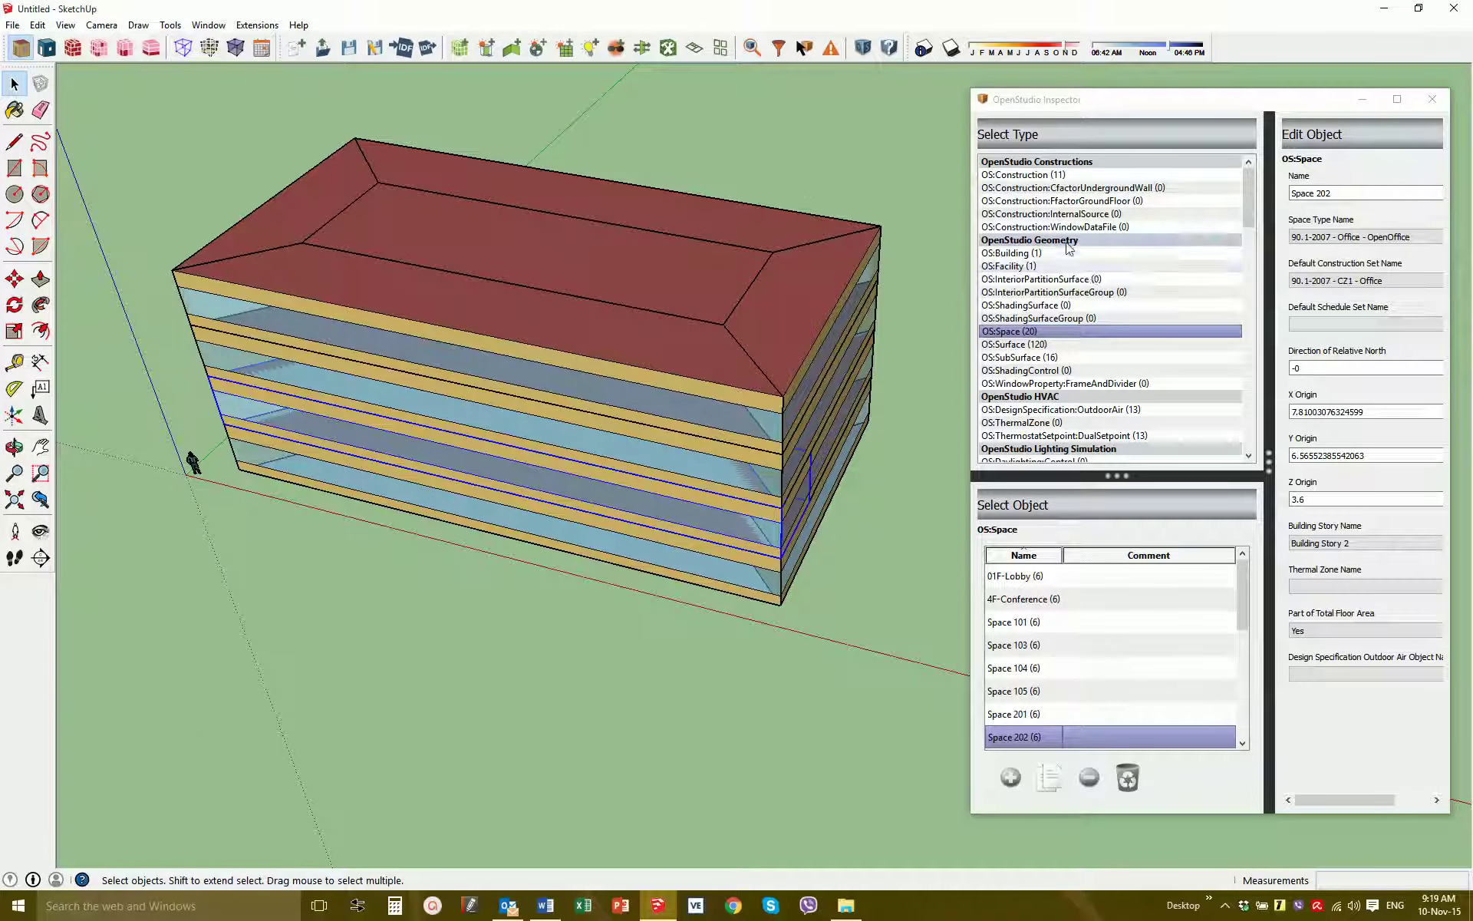
# Rename the building object as Office building in the OpenStudio Inspector
pyautogui.click(815, 136)
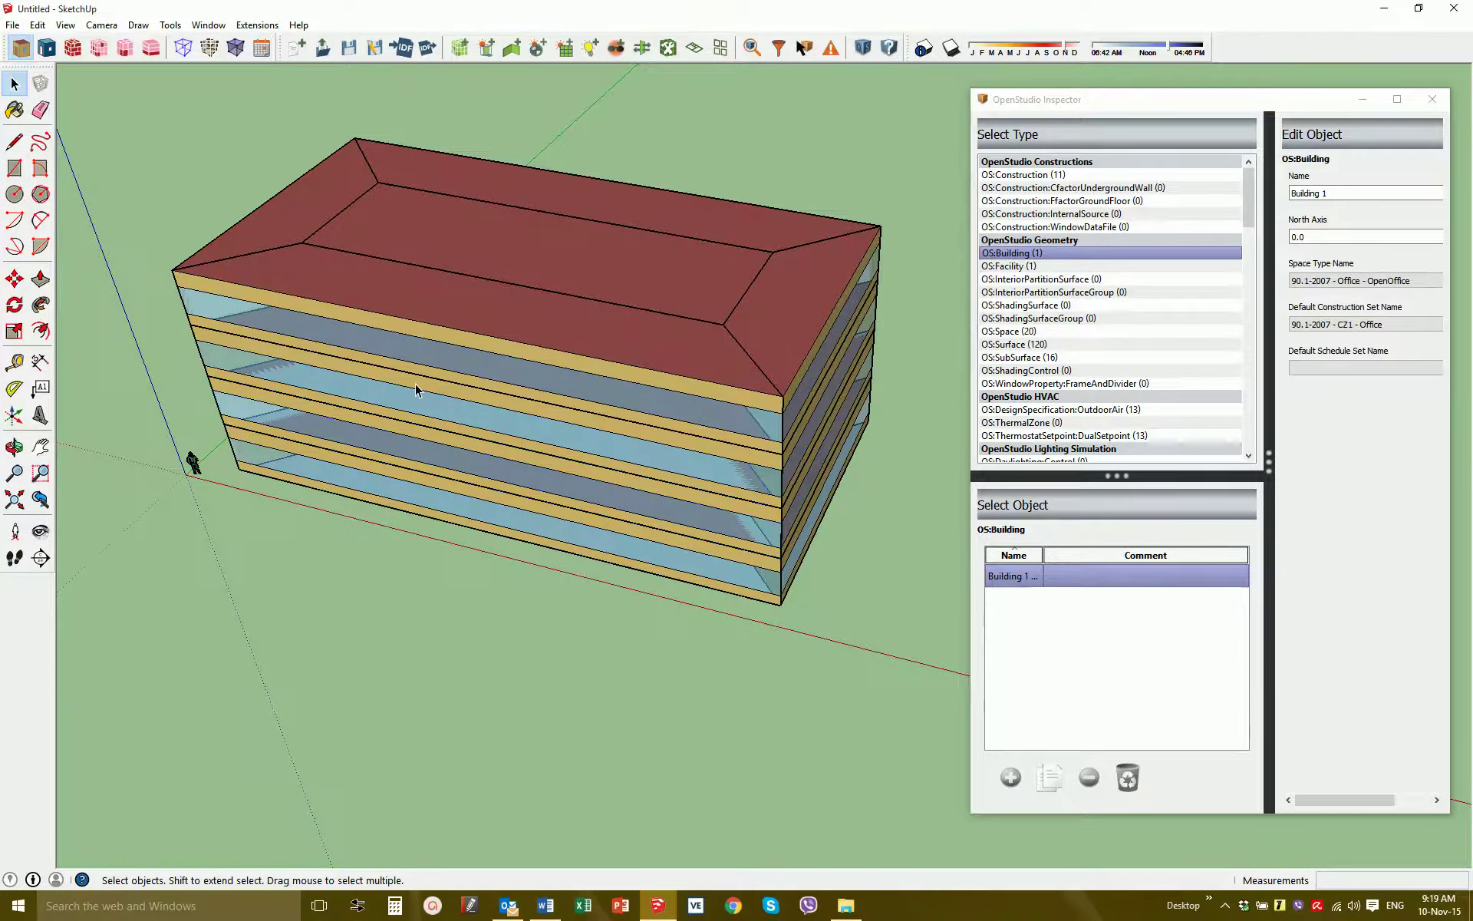
pyautogui.moveTo(416, 384); pyautogui.dragTo(583, 415, button='middle')
pyautogui.moveTo(815, 397); pyautogui.dragTo(806, 407, button='middle')
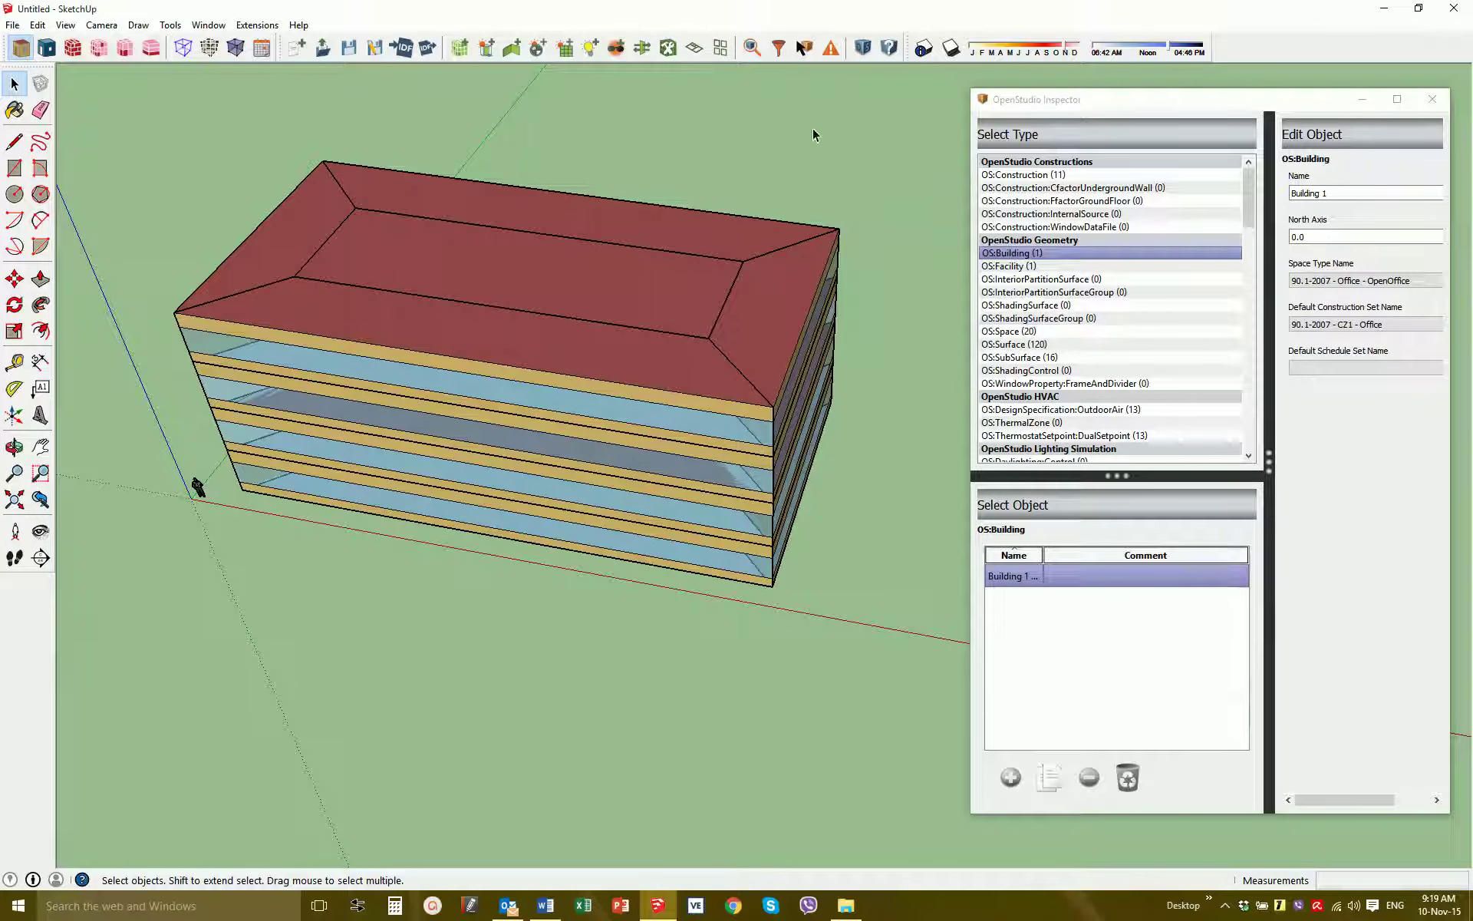
pyautogui.click(1339, 196)
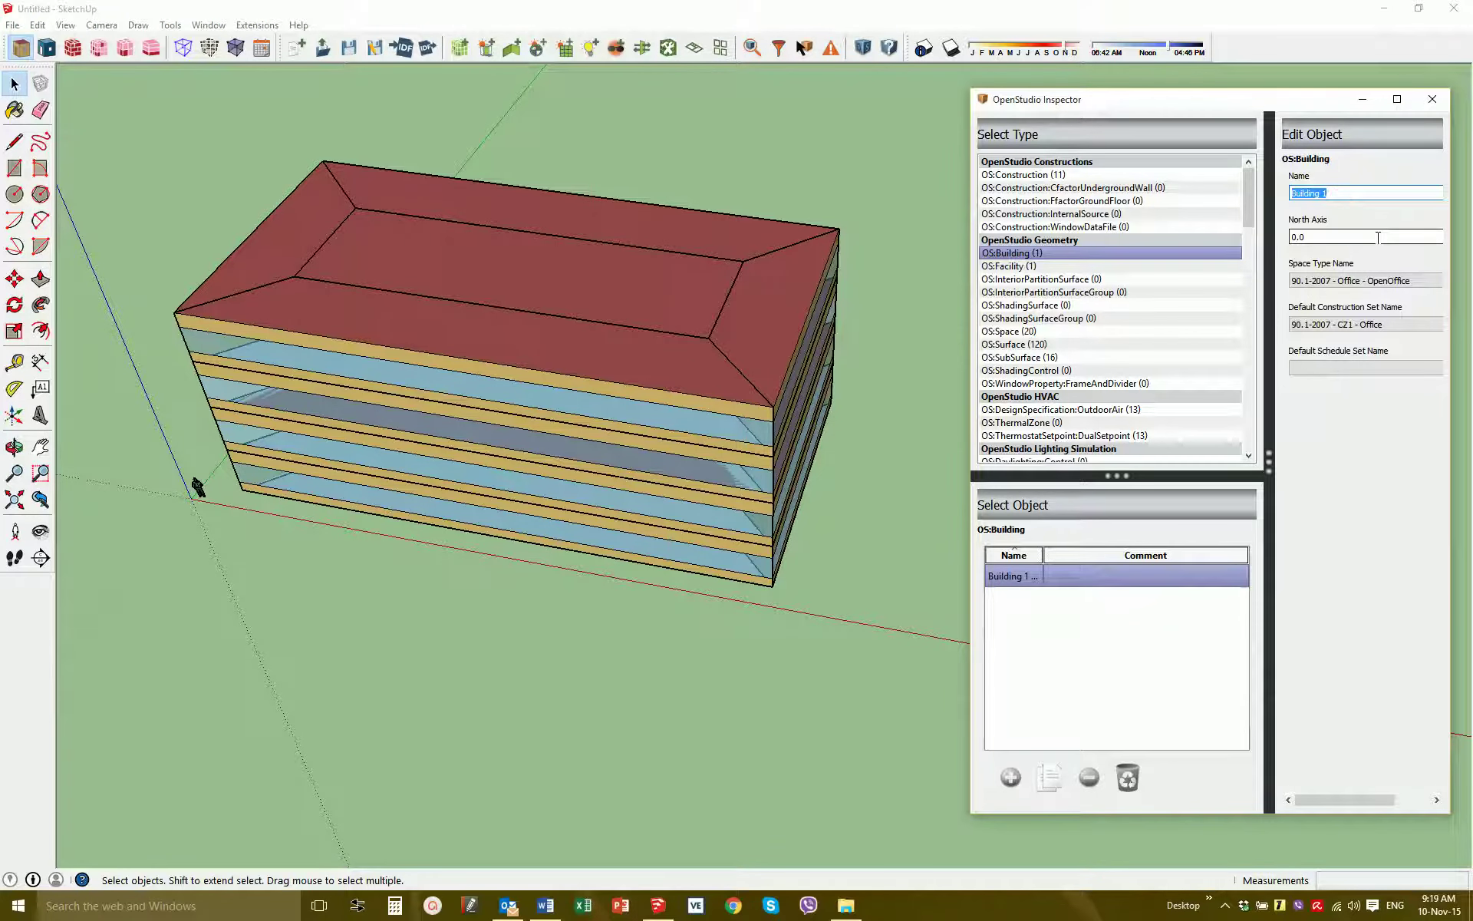
pyautogui.write('Office buil')
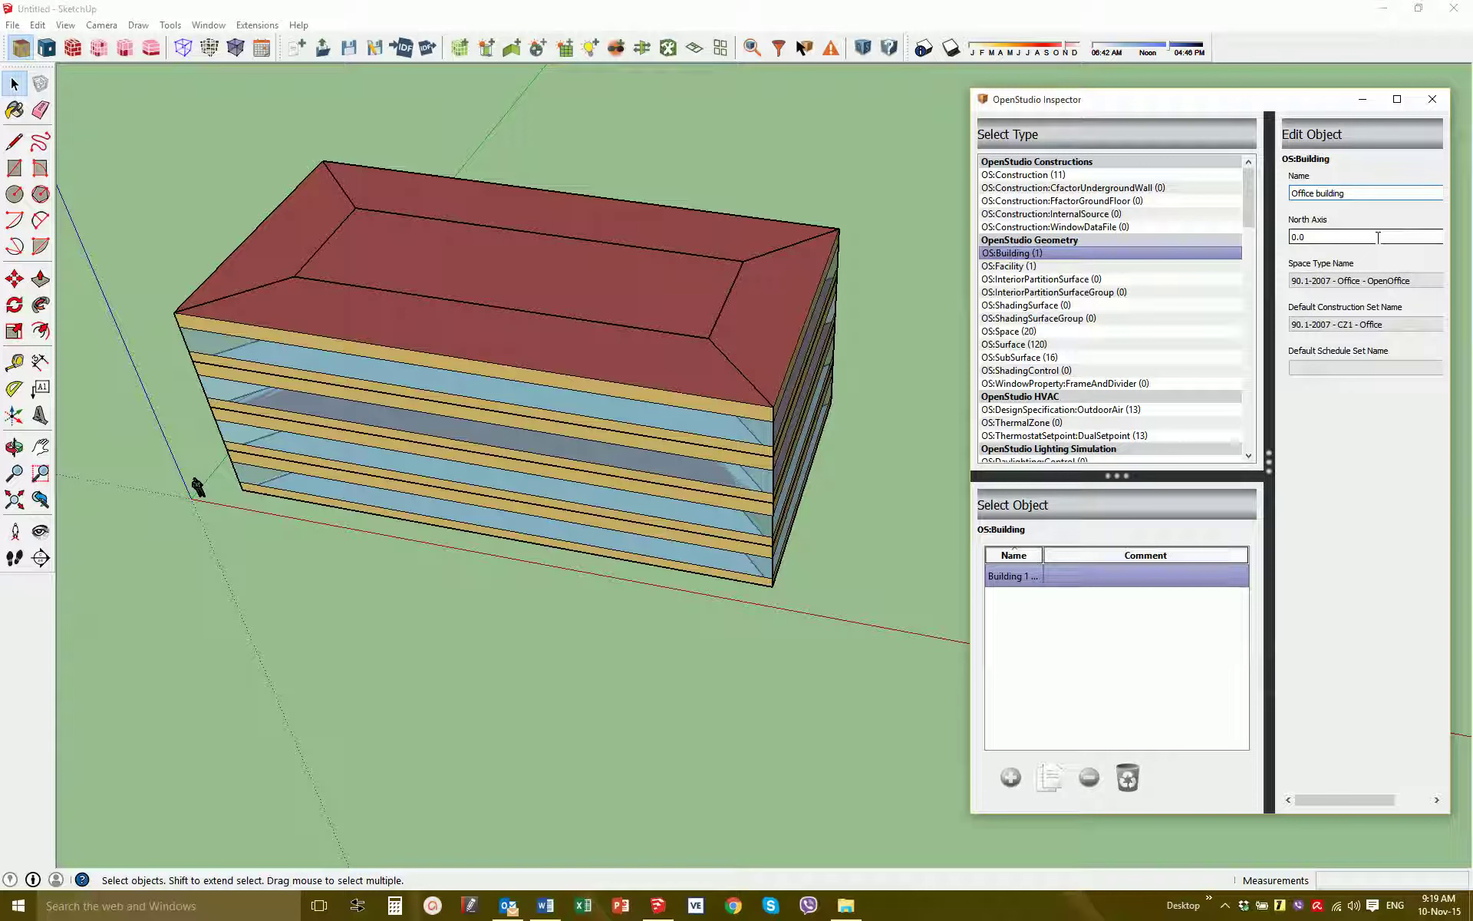
pyautogui.press('Return')
# Set the building's North Axis to 10 and view the model from above to compare the north line
pyautogui.click(1378, 238)
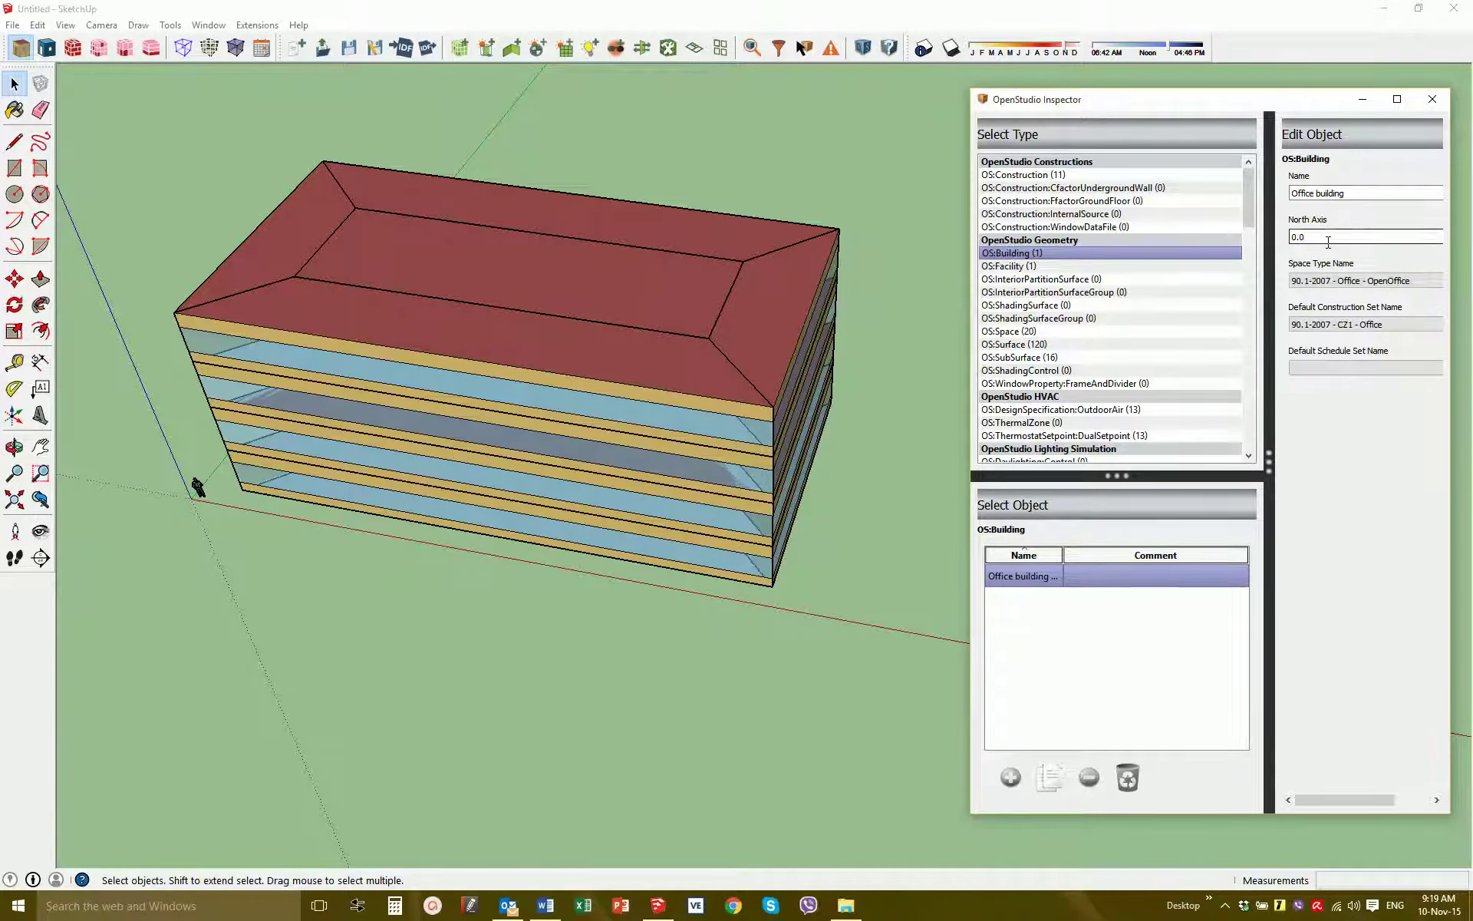
pyautogui.moveTo(775, 323); pyautogui.dragTo(888, 346, button='middle')
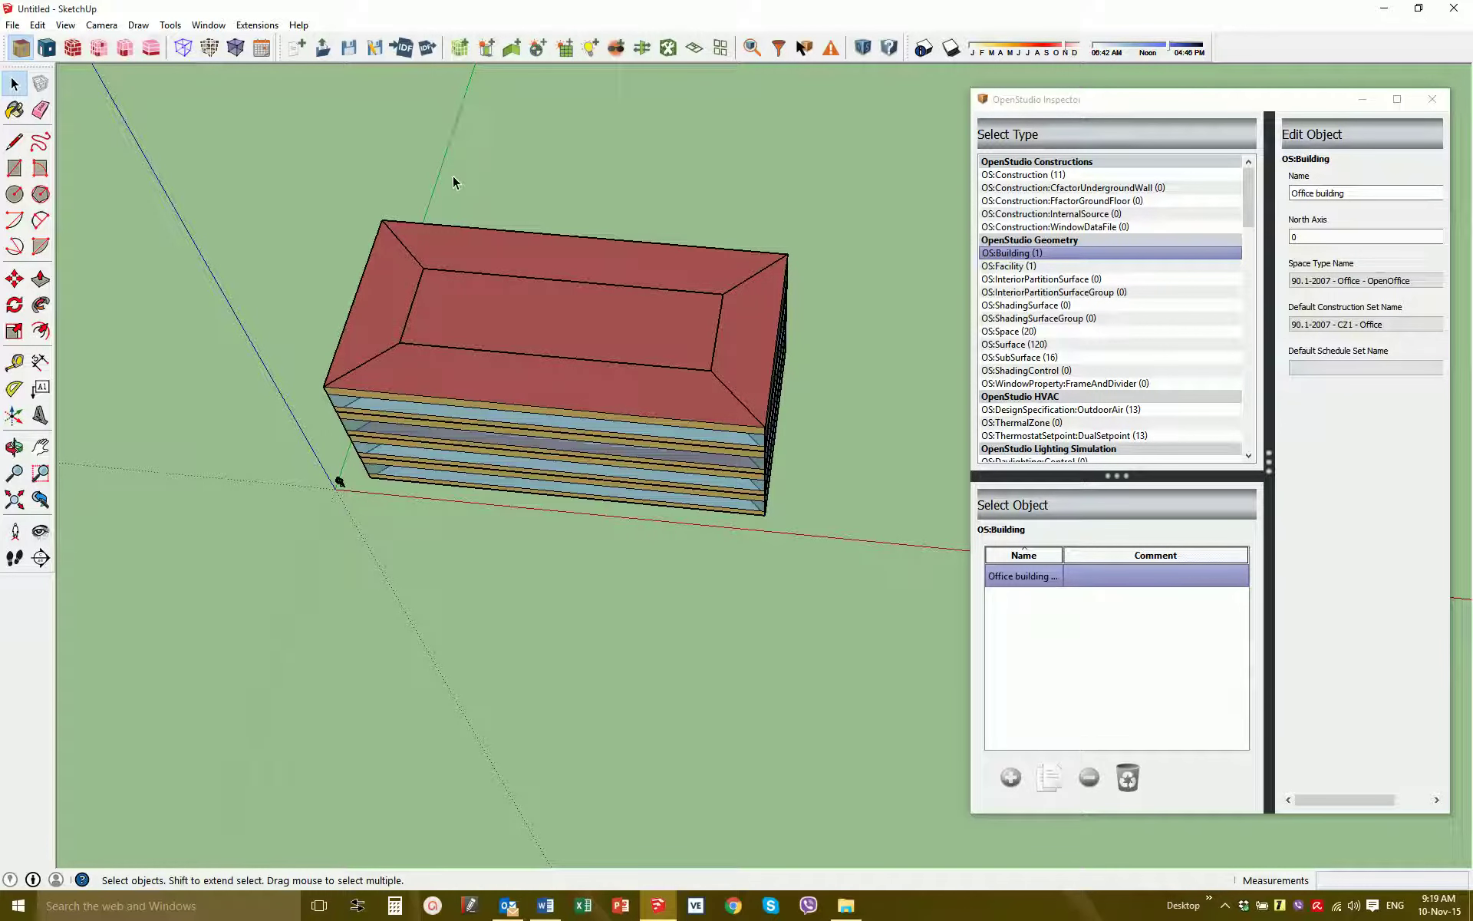
pyautogui.doubleClick(1363, 240)
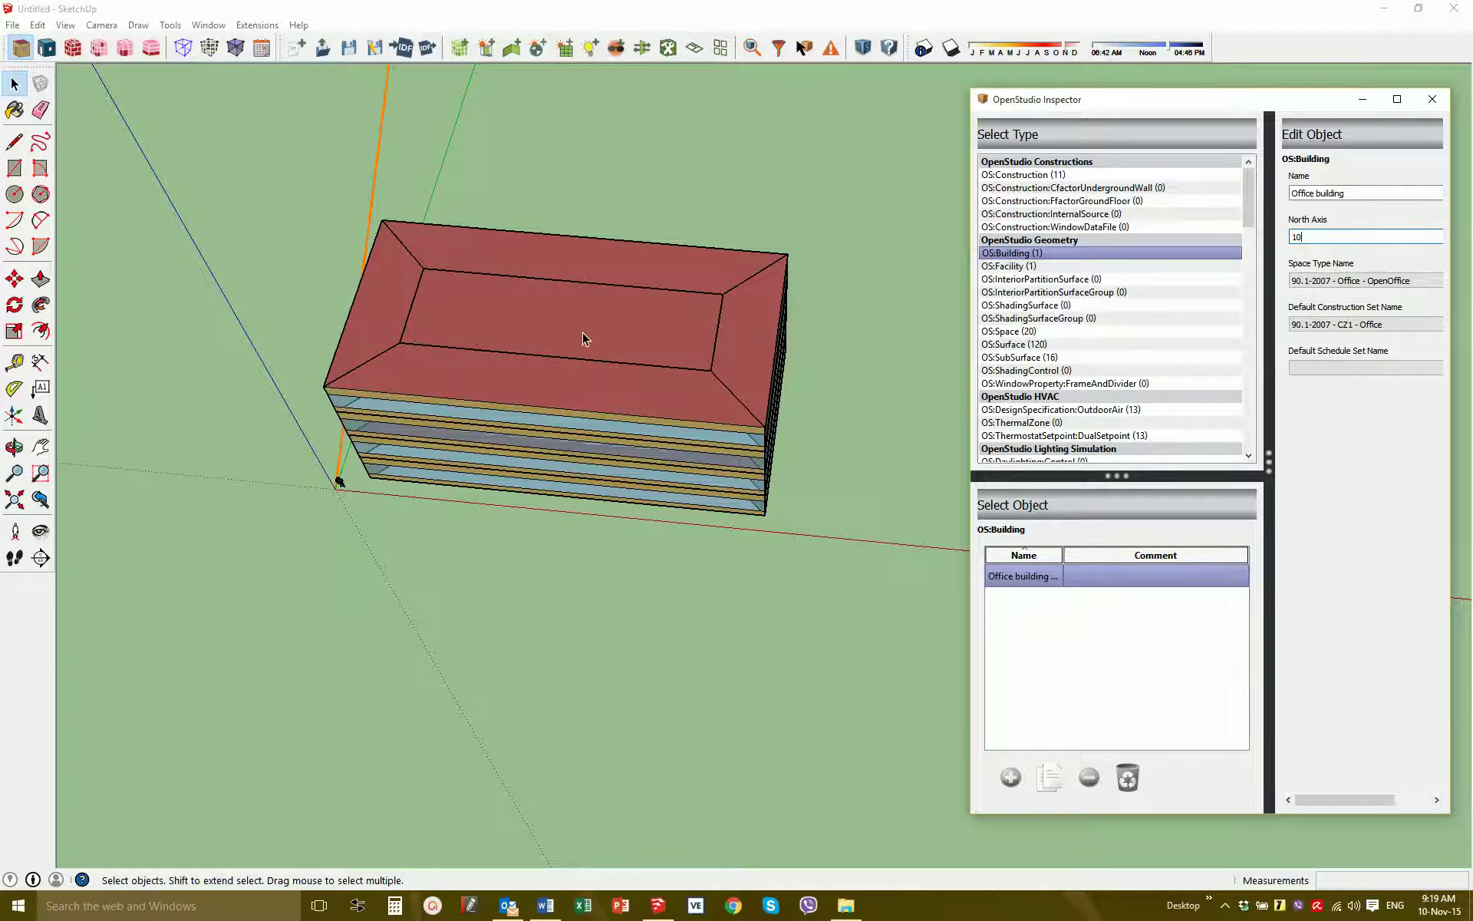
pyautogui.moveTo(583, 338); pyautogui.dragTo(613, 248, button='middle')
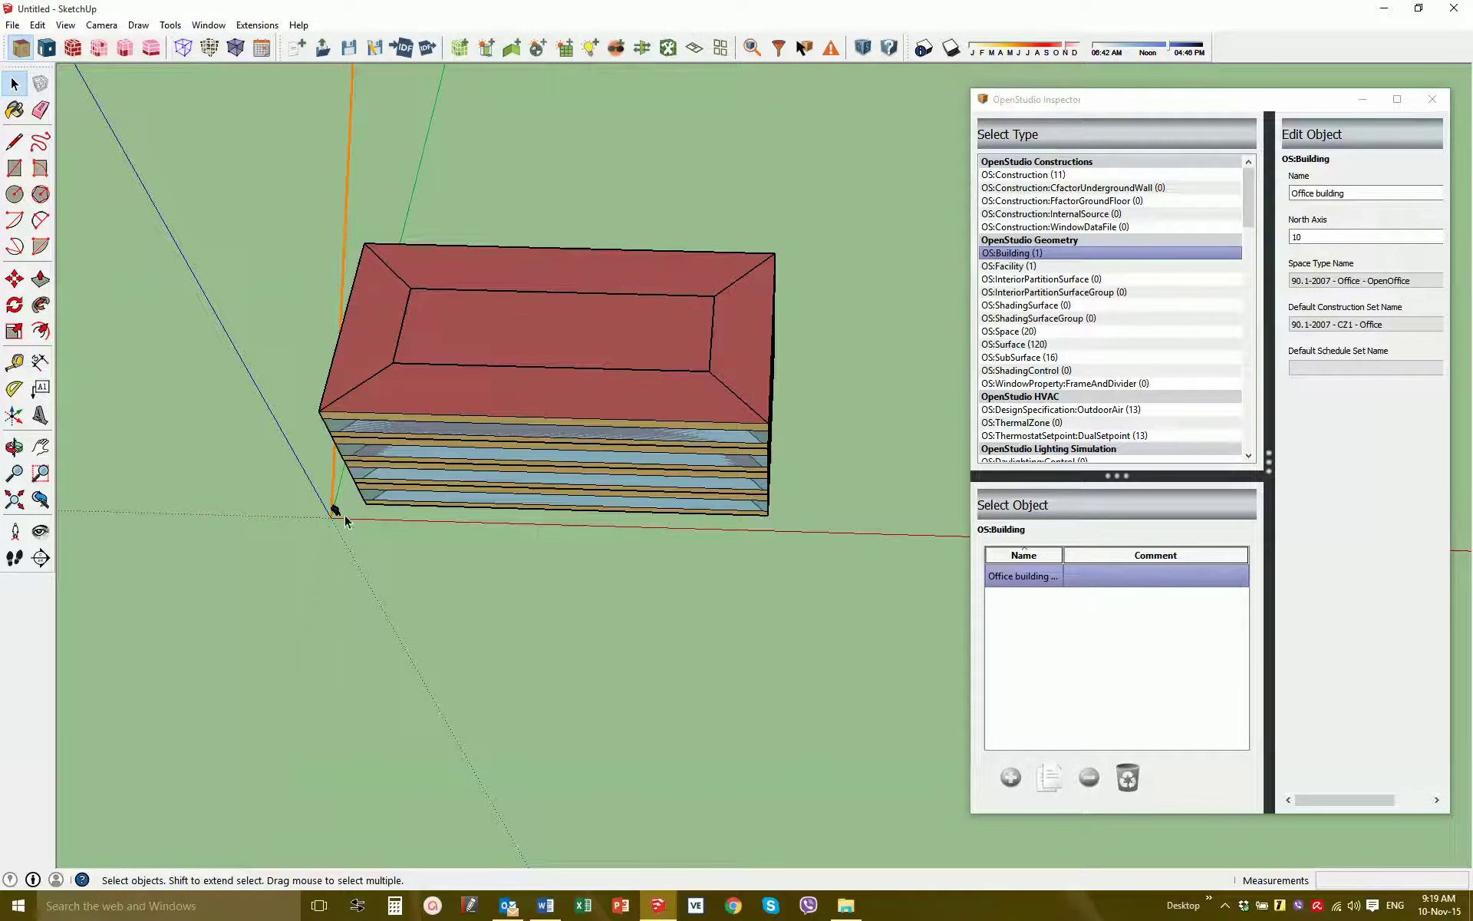
pyautogui.moveTo(342, 286); pyautogui.dragTo(499, 299, button='middle')
# Set the building's North Axis to -10
pyautogui.click(1313, 236)
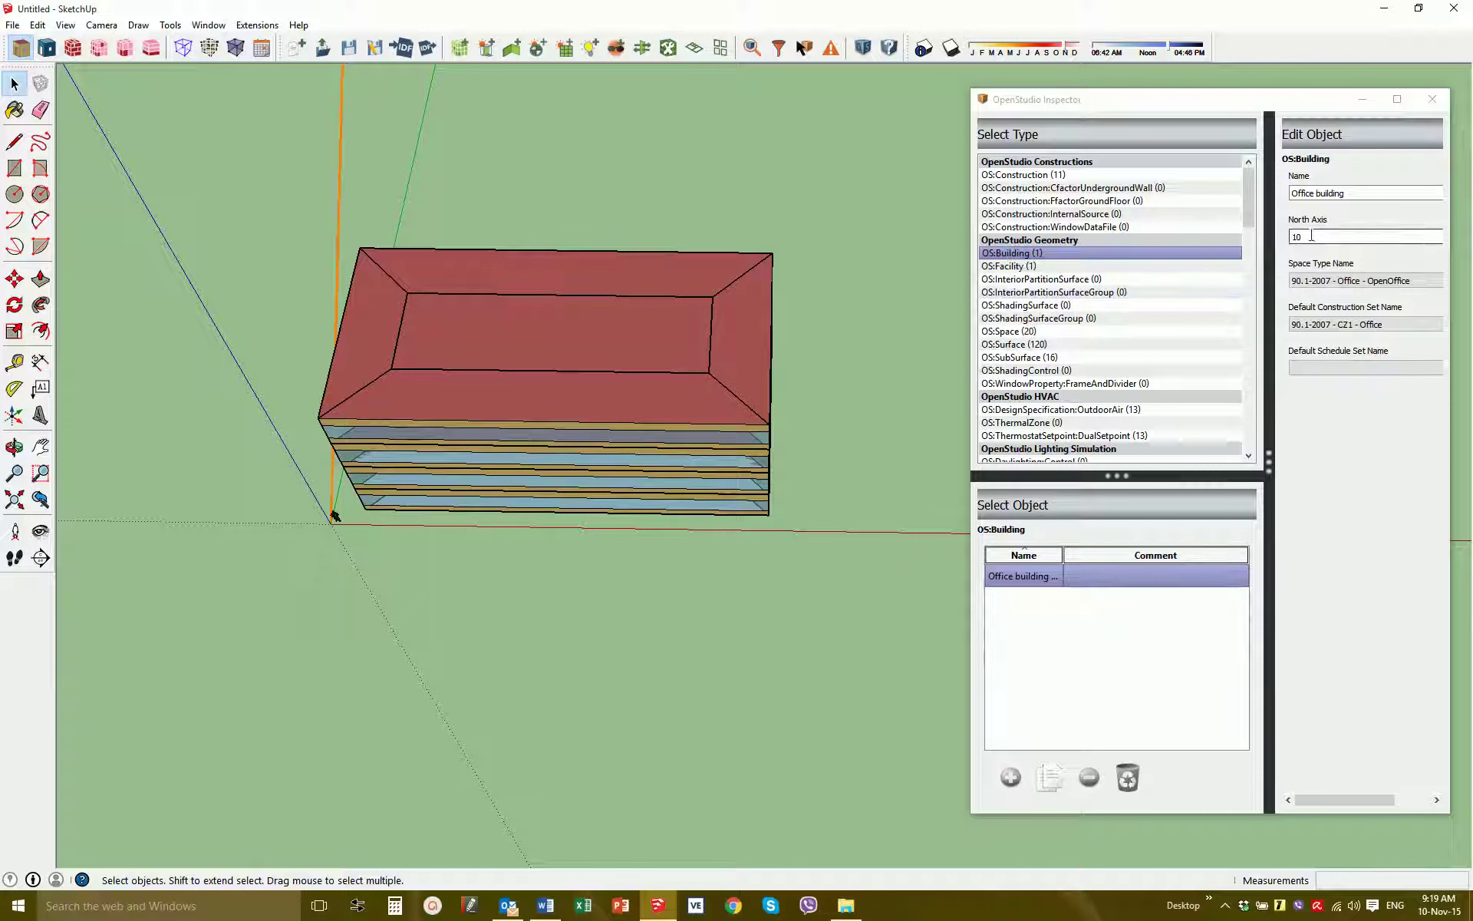
pyautogui.write('-')
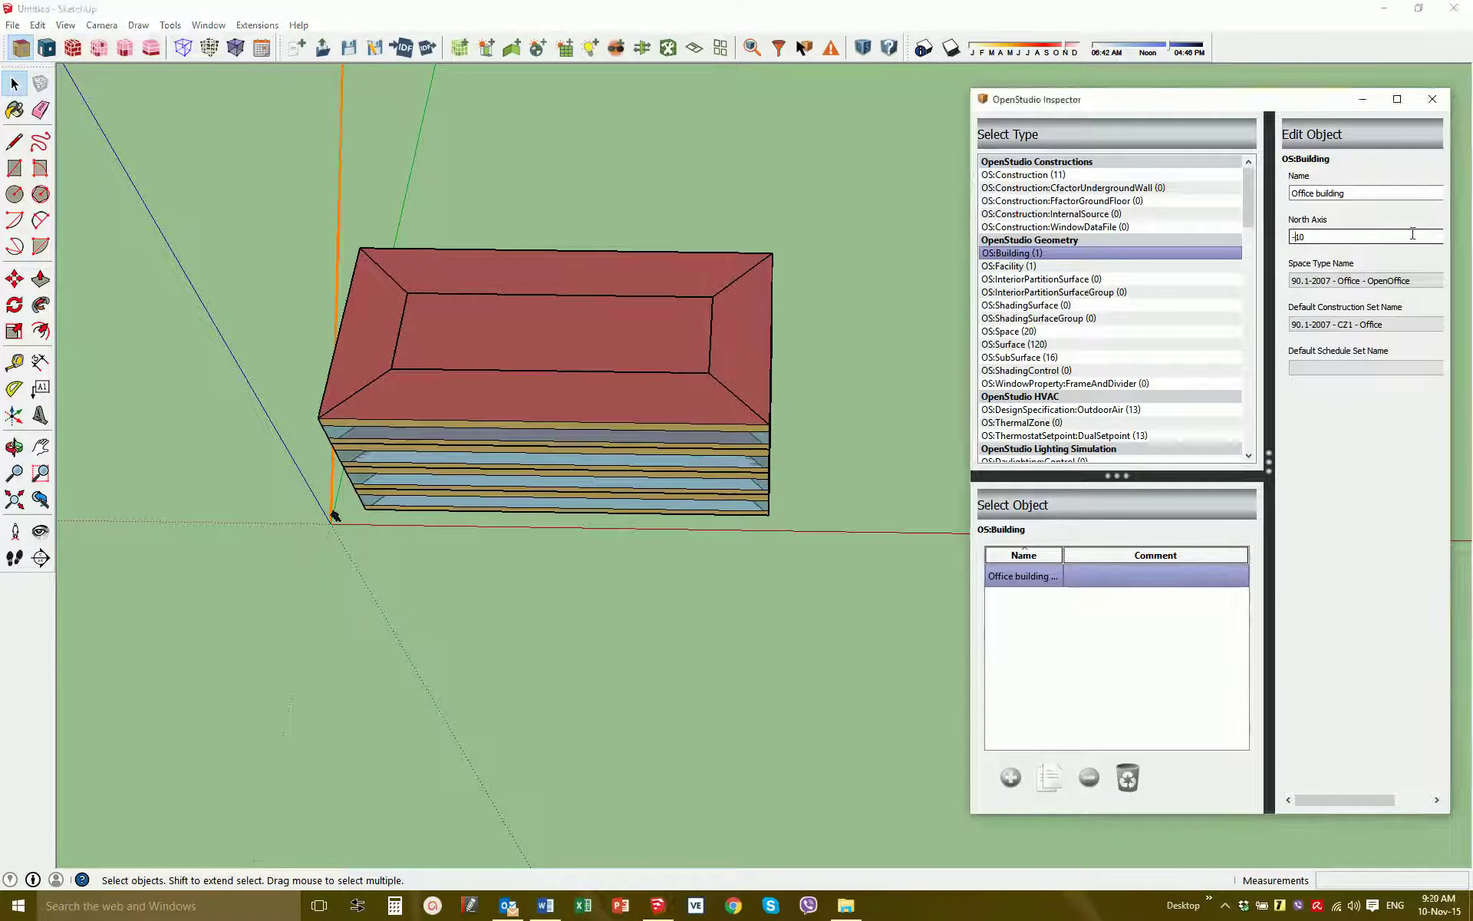
pyautogui.press('Return')
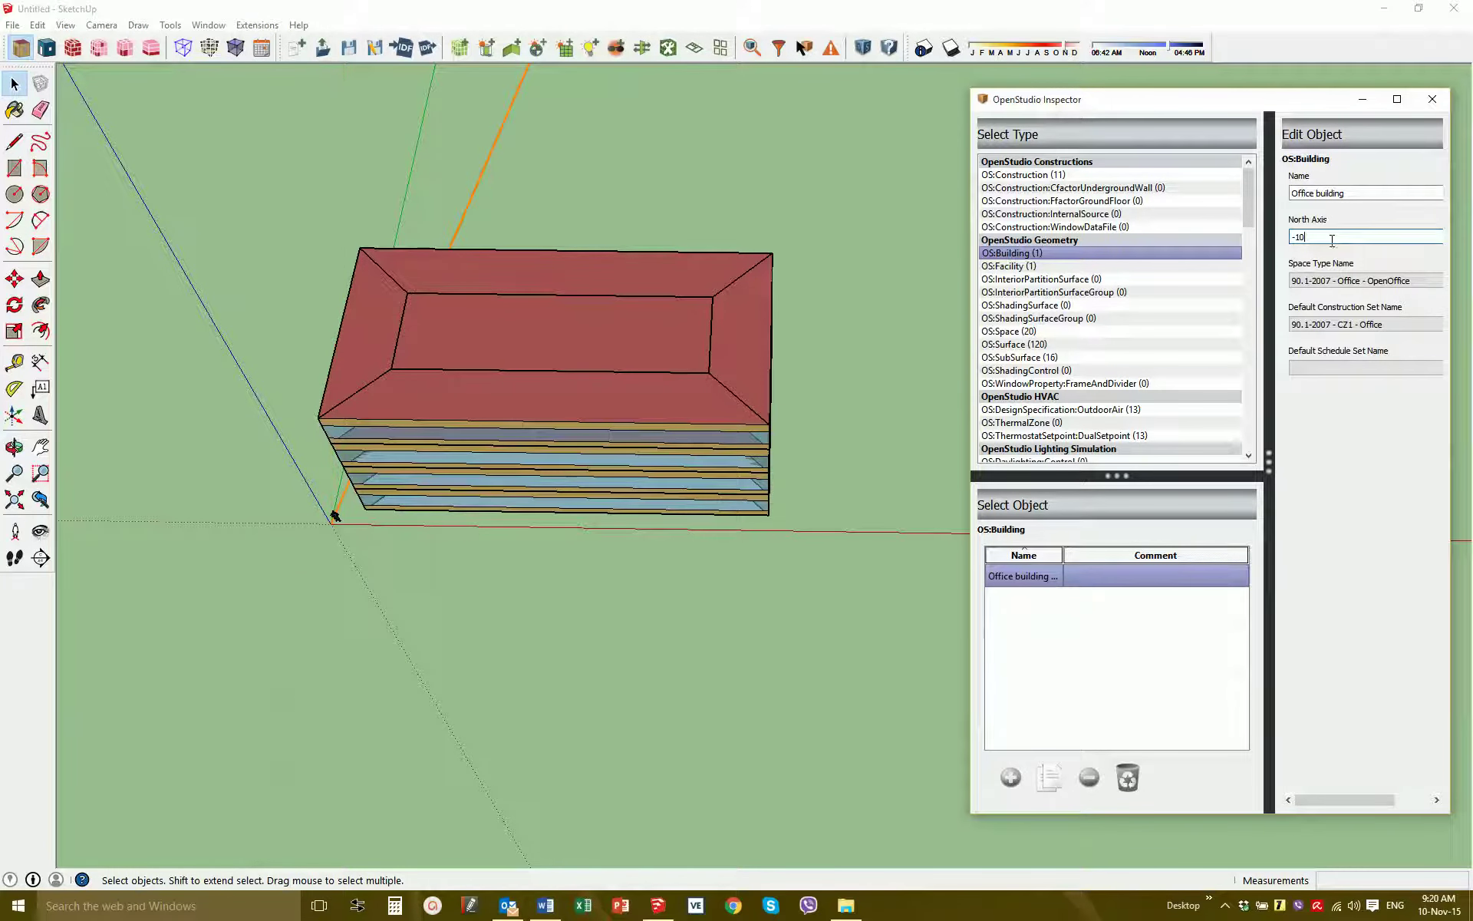
# Try North Axis values of 45 and 90 for the building
pyautogui.write('45')
pyautogui.press('Return')
pyautogui.write('9090')
pyautogui.press('Return')
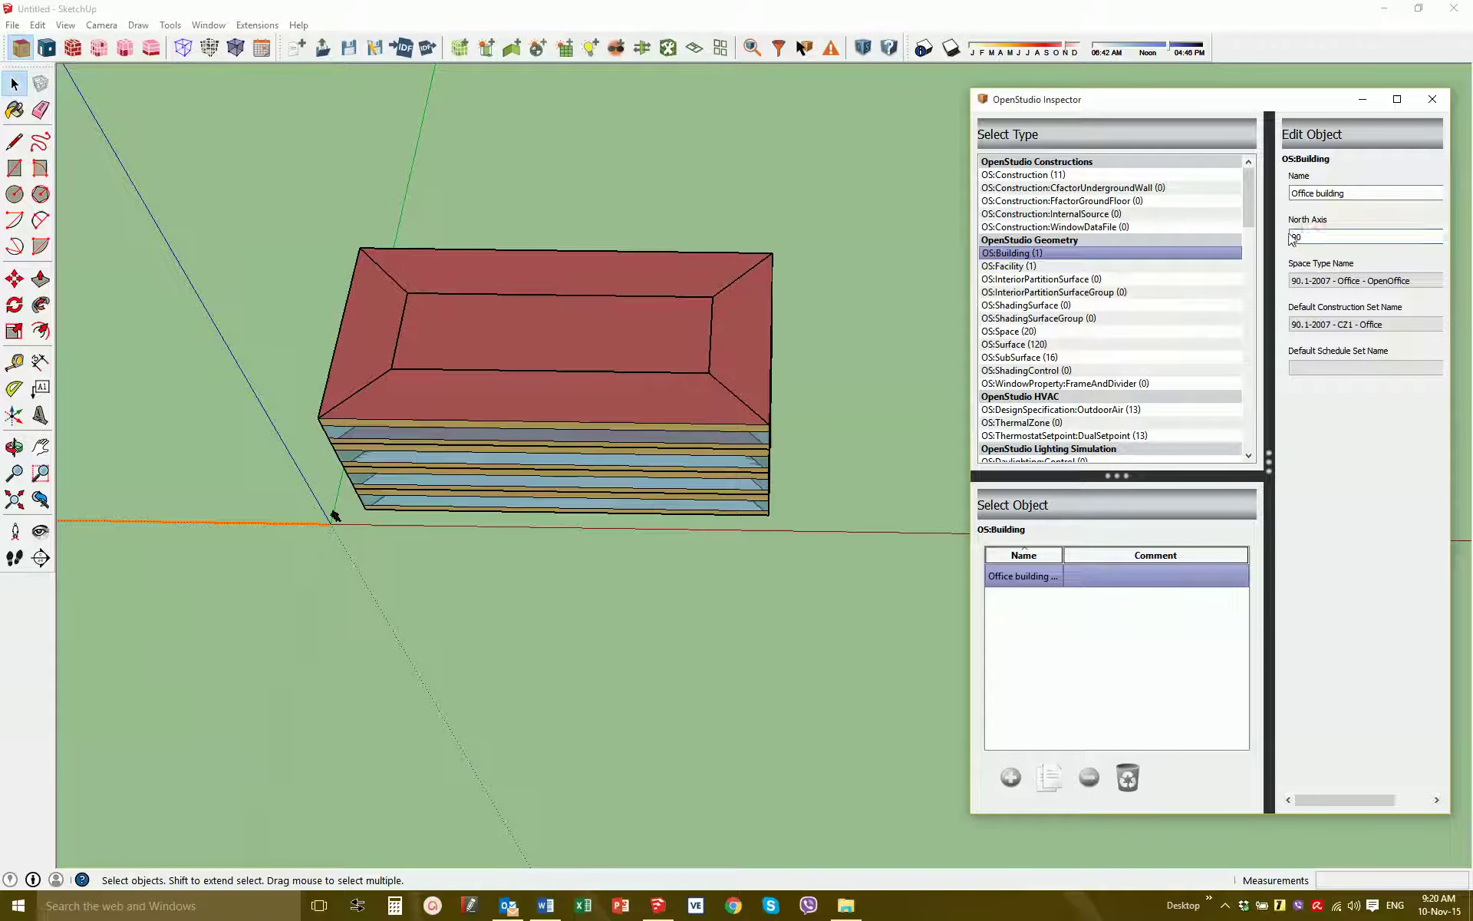
# Reset the building's North Axis to 0
pyautogui.press('BackSpace')
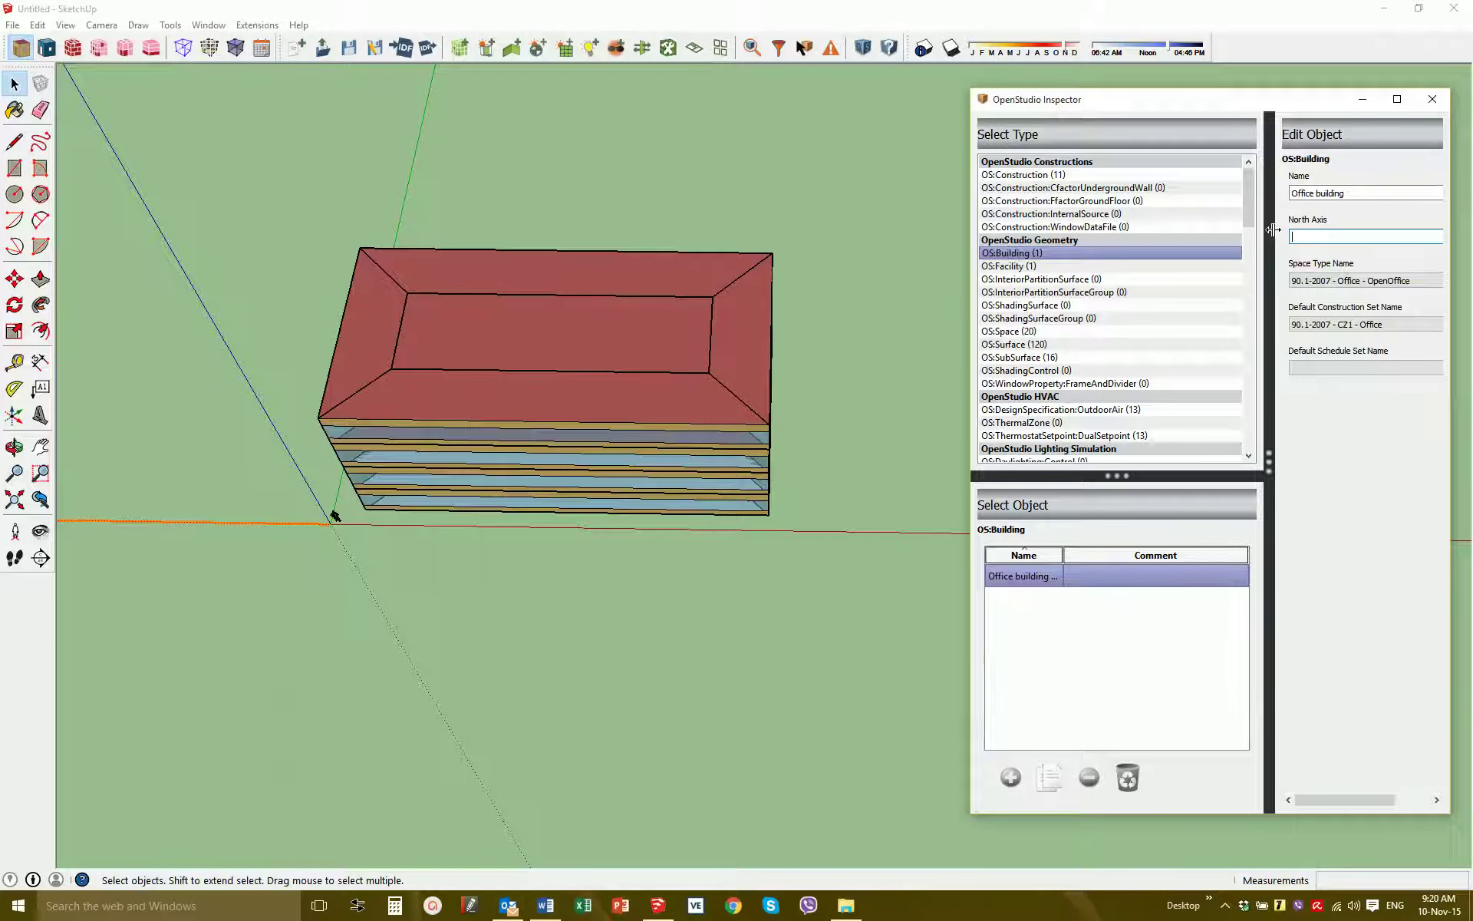
pyautogui.write('0')
pyautogui.press('Return')
pyautogui.moveTo(592, 320); pyautogui.dragTo(428, 271, button='middle')
pyautogui.moveTo(432, 141); pyautogui.dragTo(522, 157, button='middle')
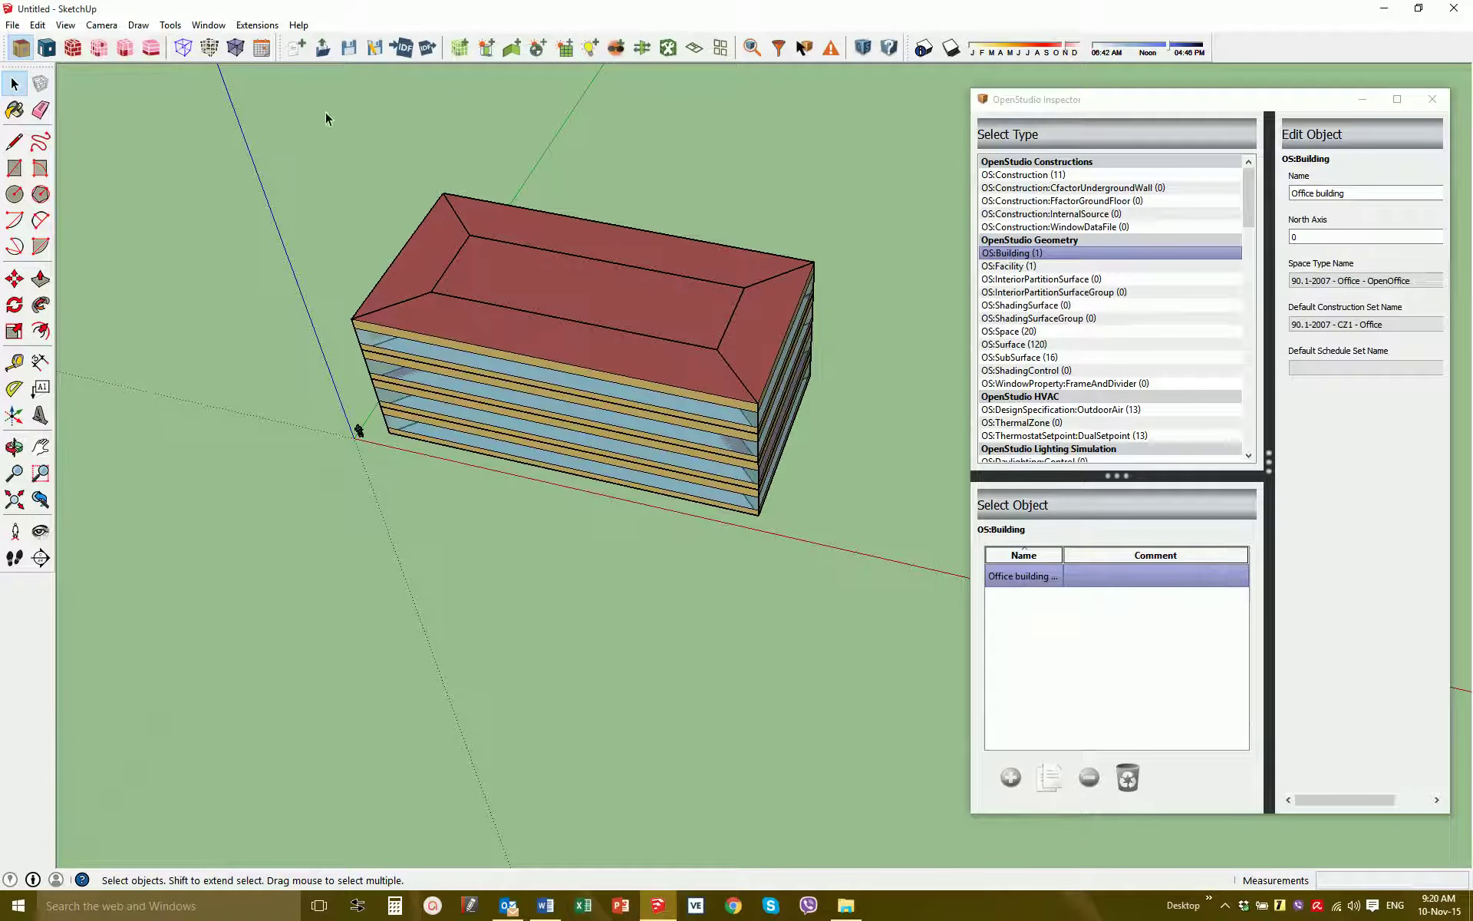
# Save the OpenStudio model as an .osm file in the MedOffFS folder
pyautogui.click(371, 51)
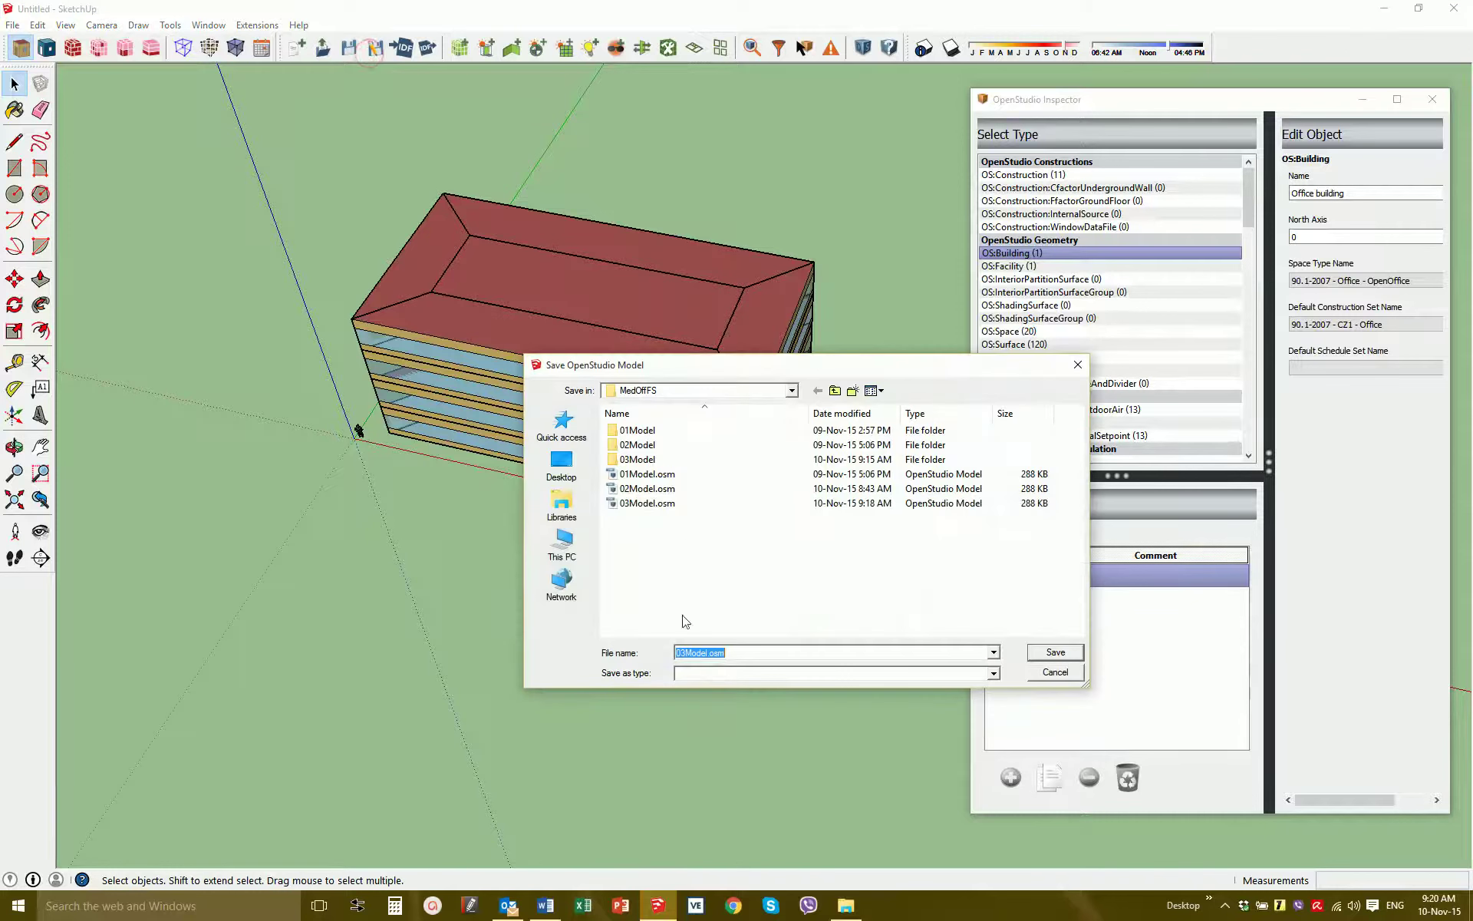
pyautogui.moveTo(683, 658); pyautogui.dragTo(679, 658)
pyautogui.click(1058, 653)
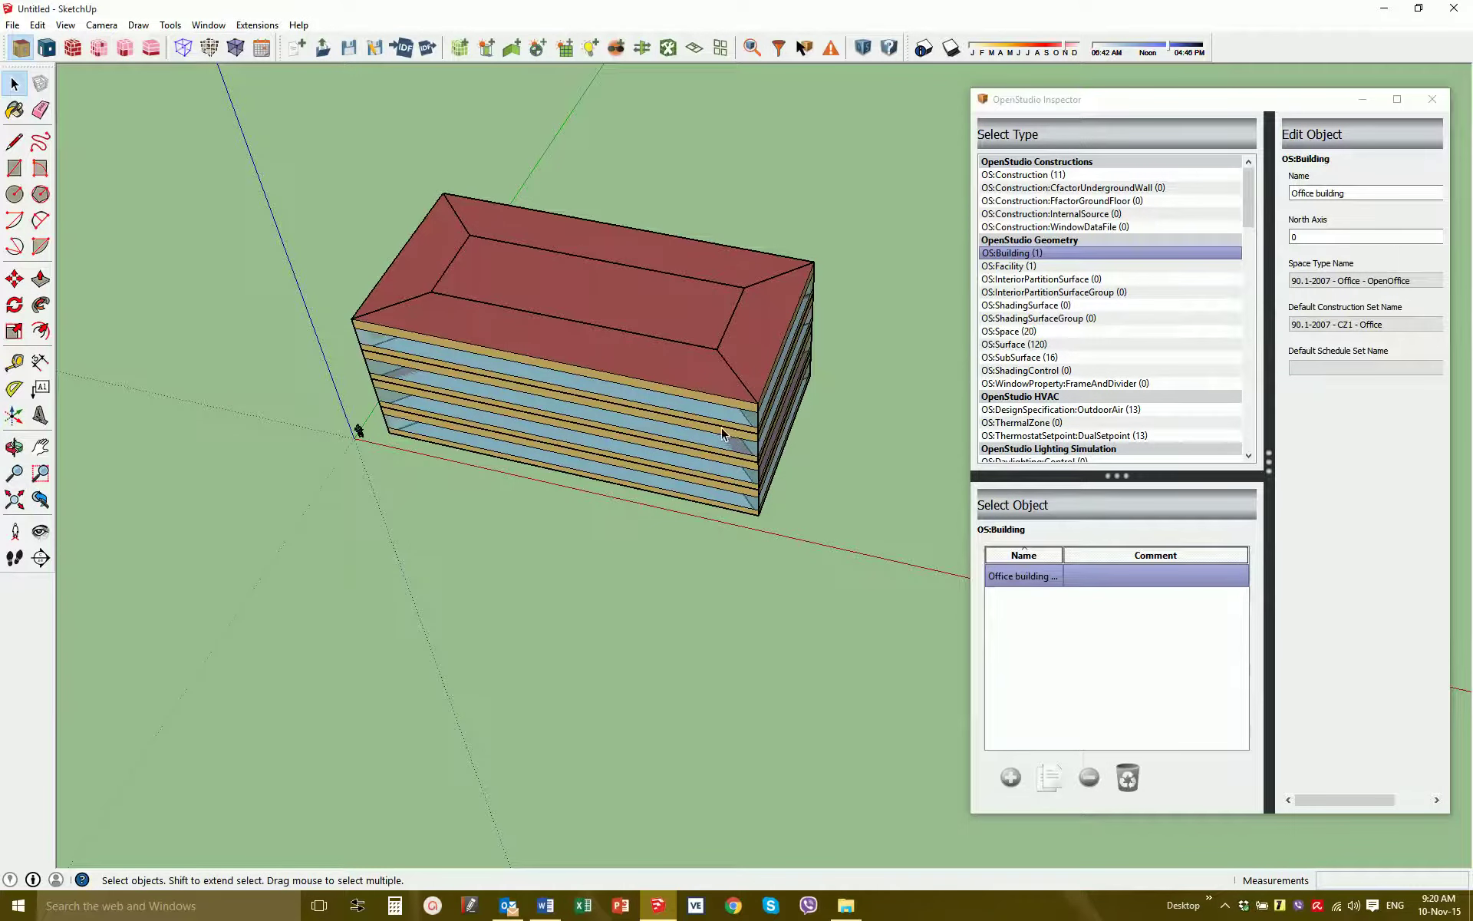
# Examine the building from several angles and check the space type and thermal zone properties of the top-floor spaces
pyautogui.moveTo(729, 435); pyautogui.dragTo(729, 472, button='middle')
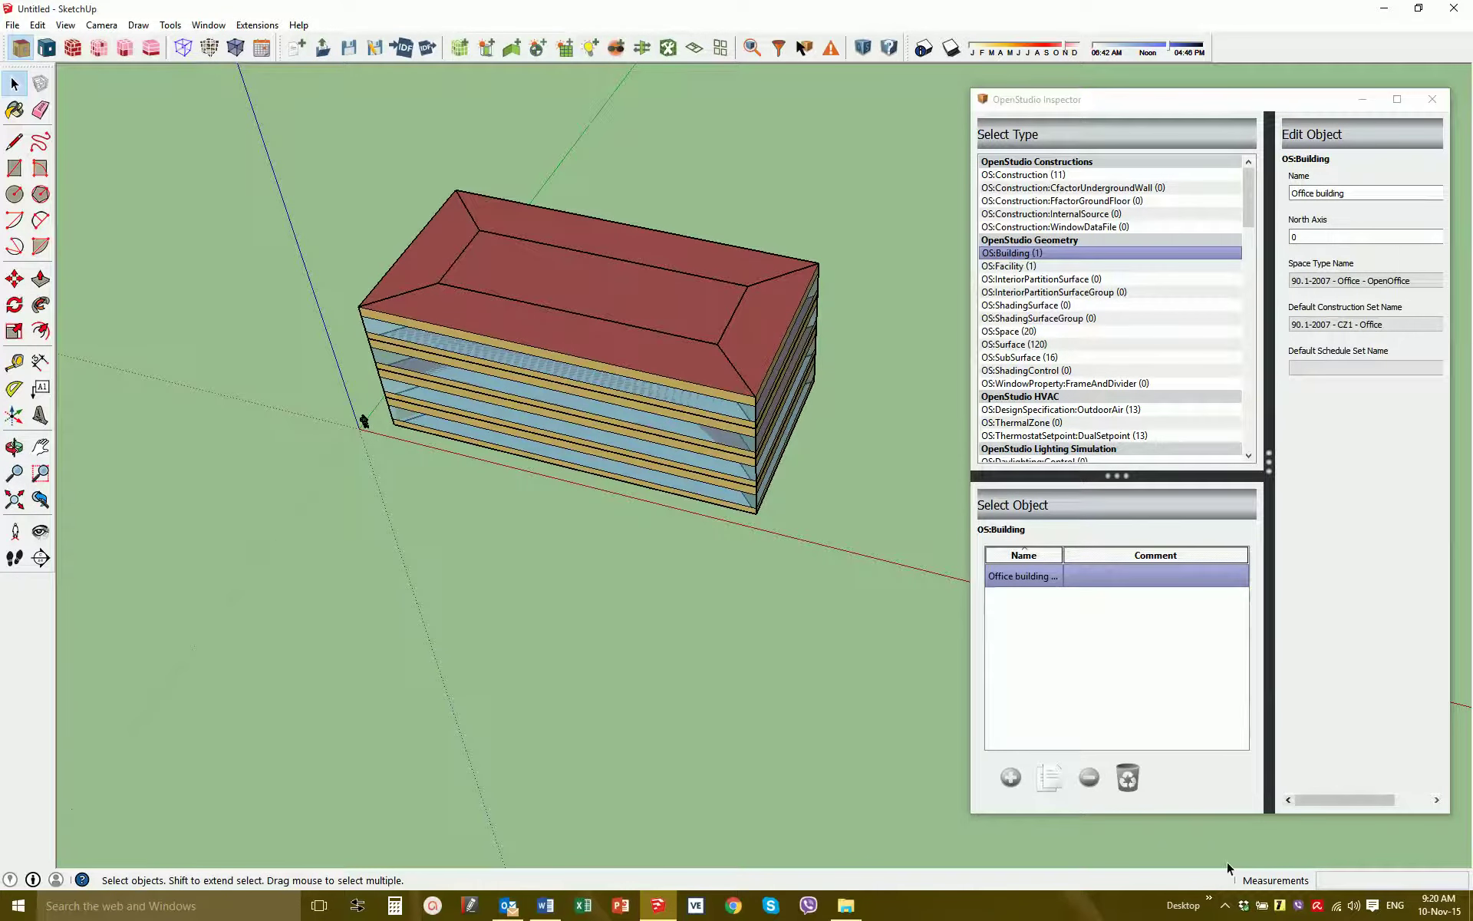
pyautogui.moveTo(657, 422); pyautogui.dragTo(628, 411, button='middle')
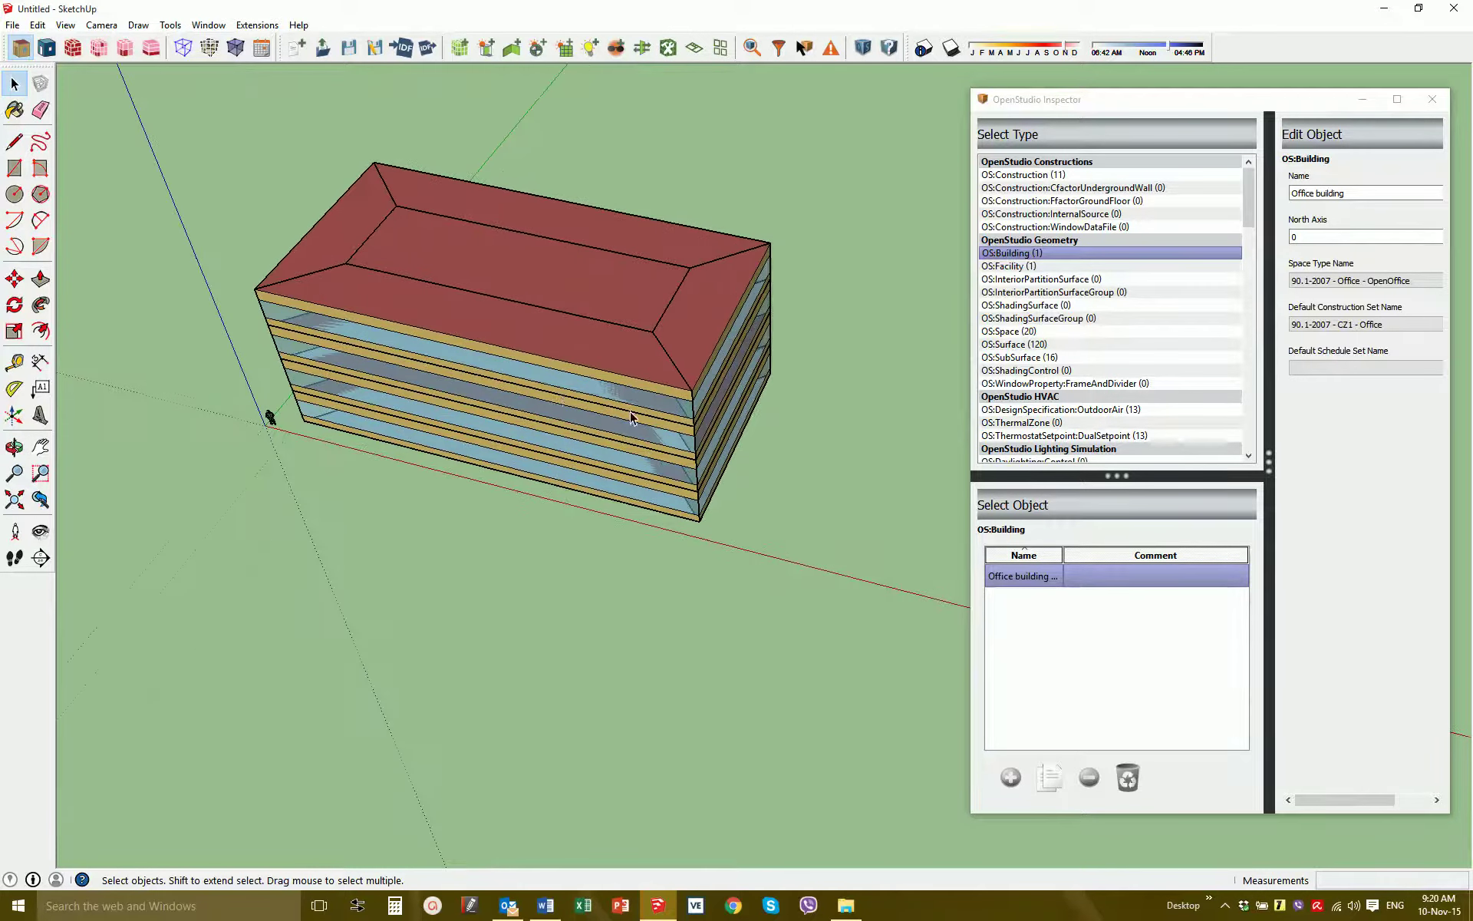
pyautogui.click(477, 351)
pyautogui.moveTo(444, 437)
pyautogui.mouseDown(button='middle')
pyautogui.moveTo(446, 376)
pyautogui.moveTo(426, 422)
pyautogui.mouseUp(button='middle')
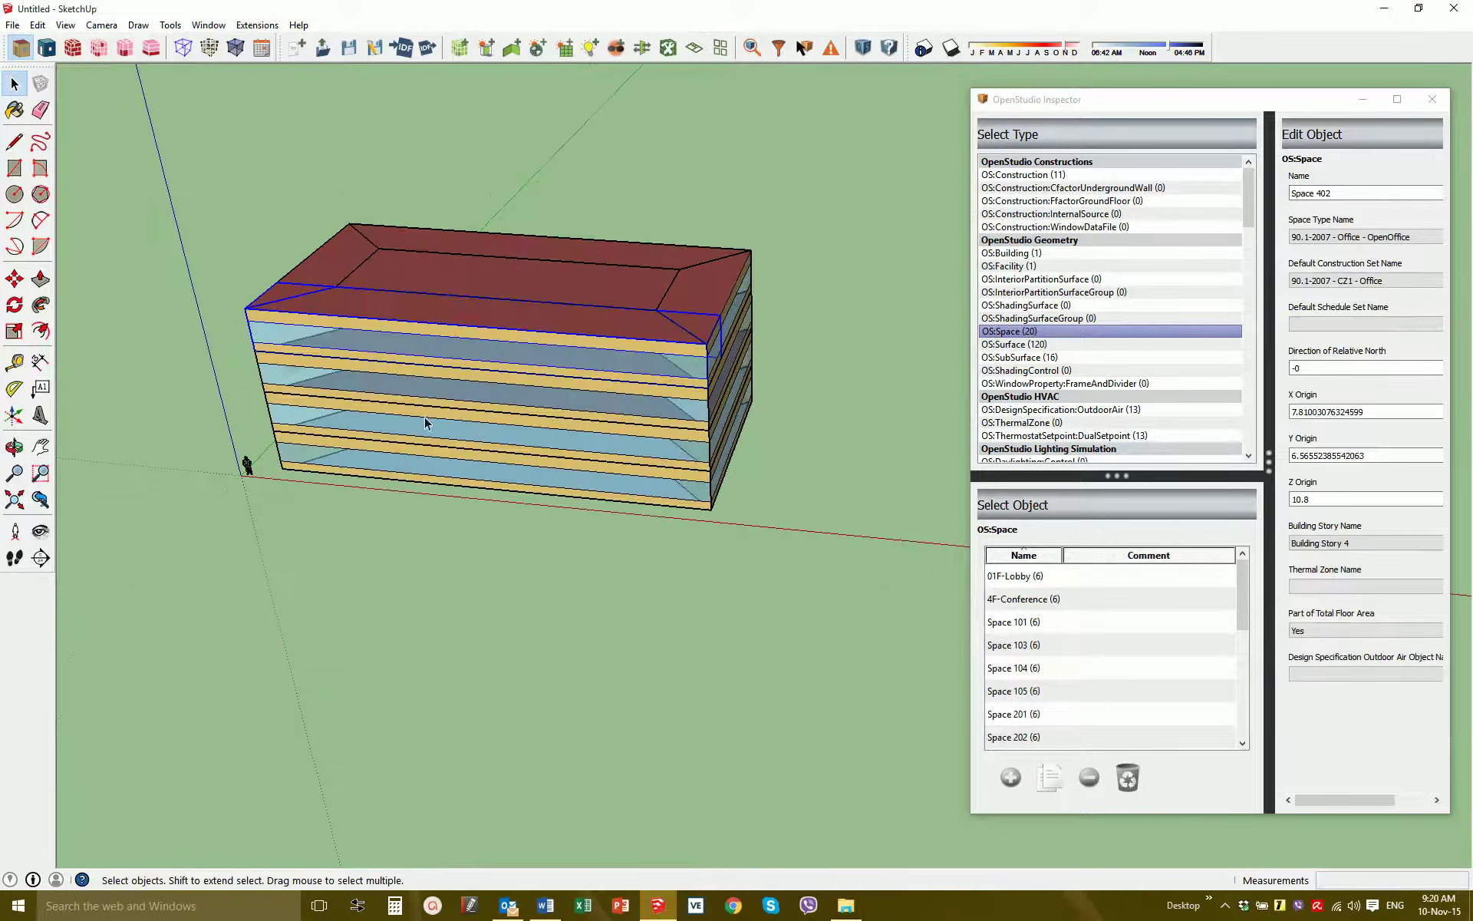
pyautogui.click(485, 613)
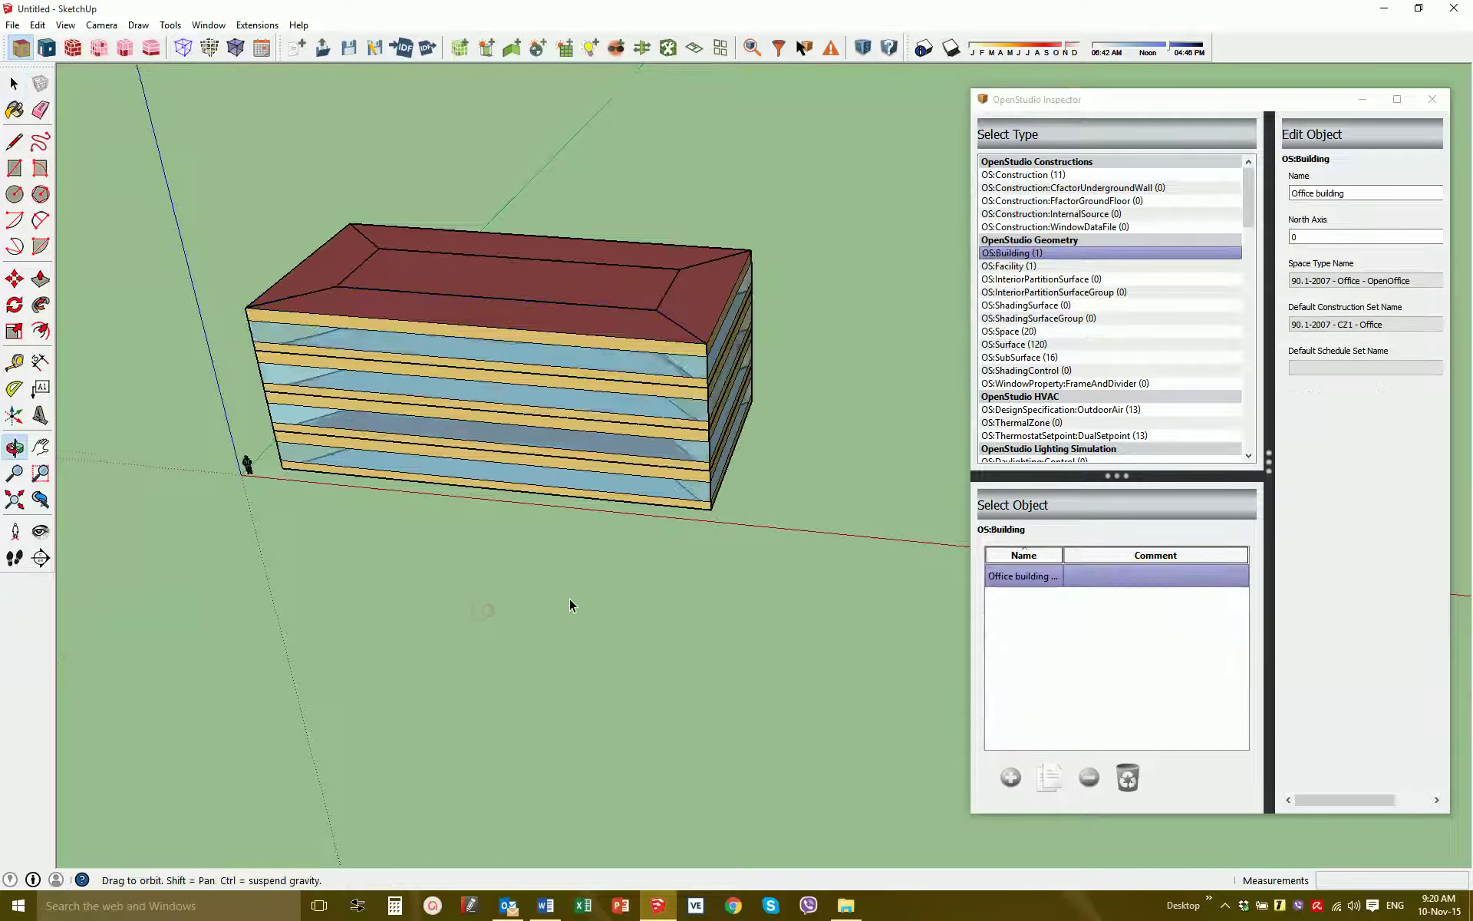
pyautogui.moveTo(570, 598); pyautogui.dragTo(829, 479, button='middle')
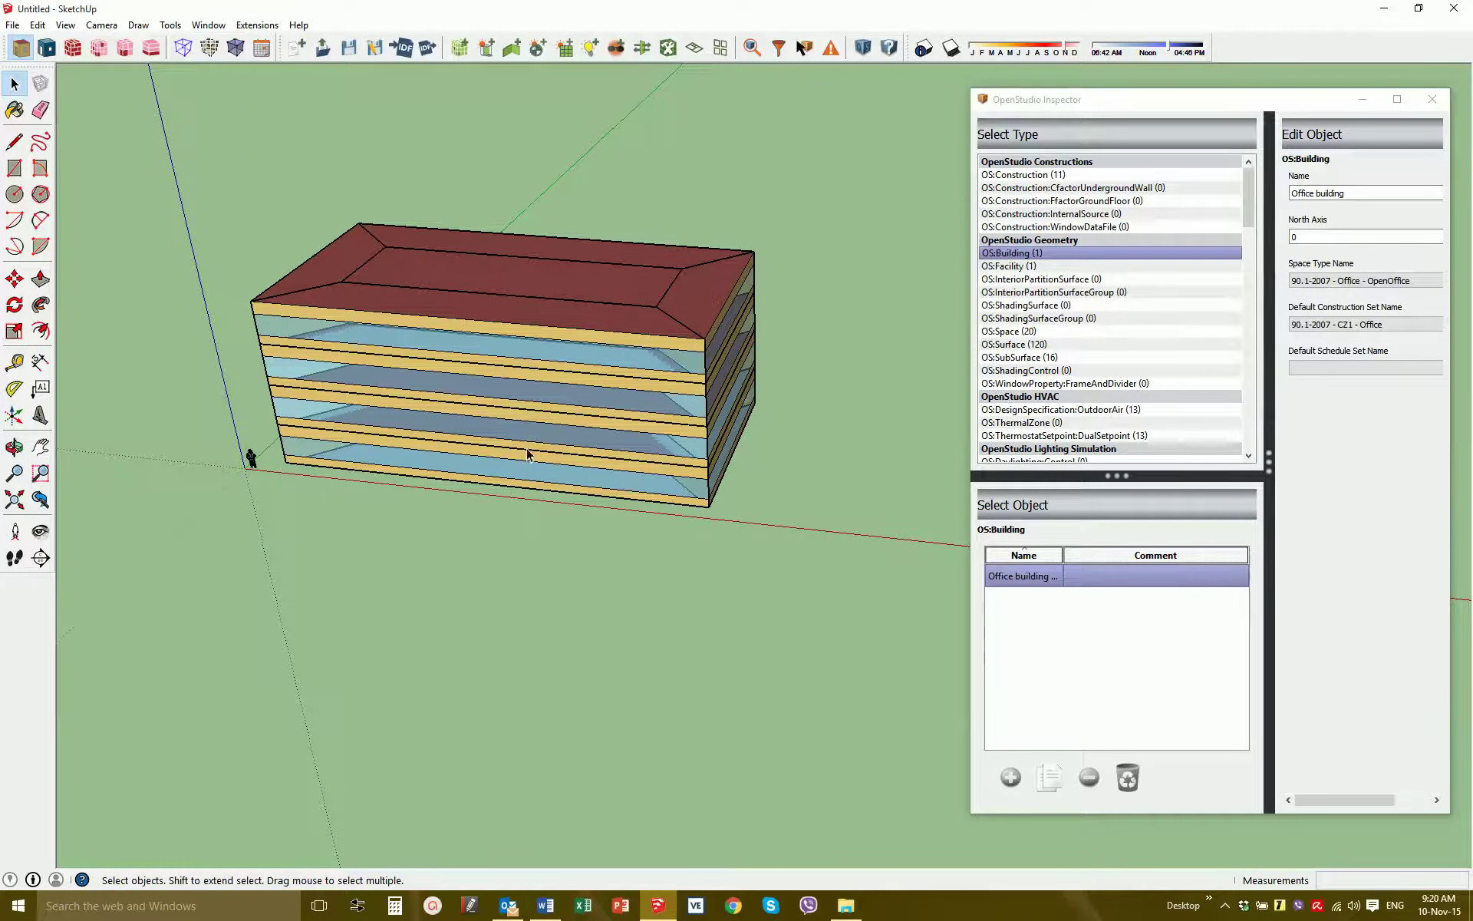
pyautogui.moveTo(458, 418); pyautogui.dragTo(450, 329, button='middle')
pyautogui.moveTo(675, 280); pyautogui.dragTo(568, 475, button='middle')
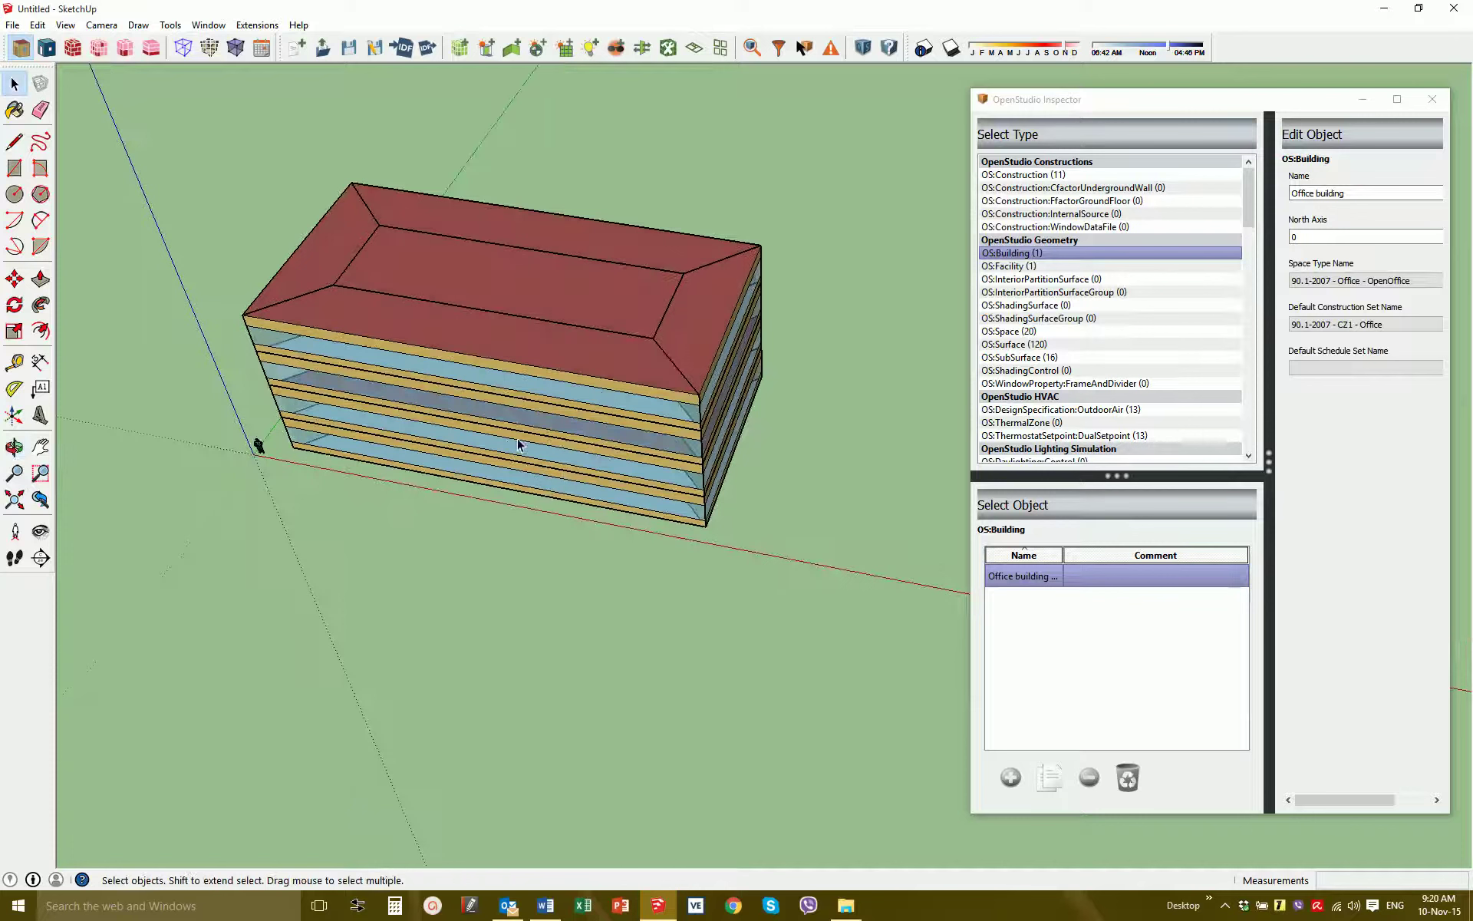
pyautogui.click(568, 358)
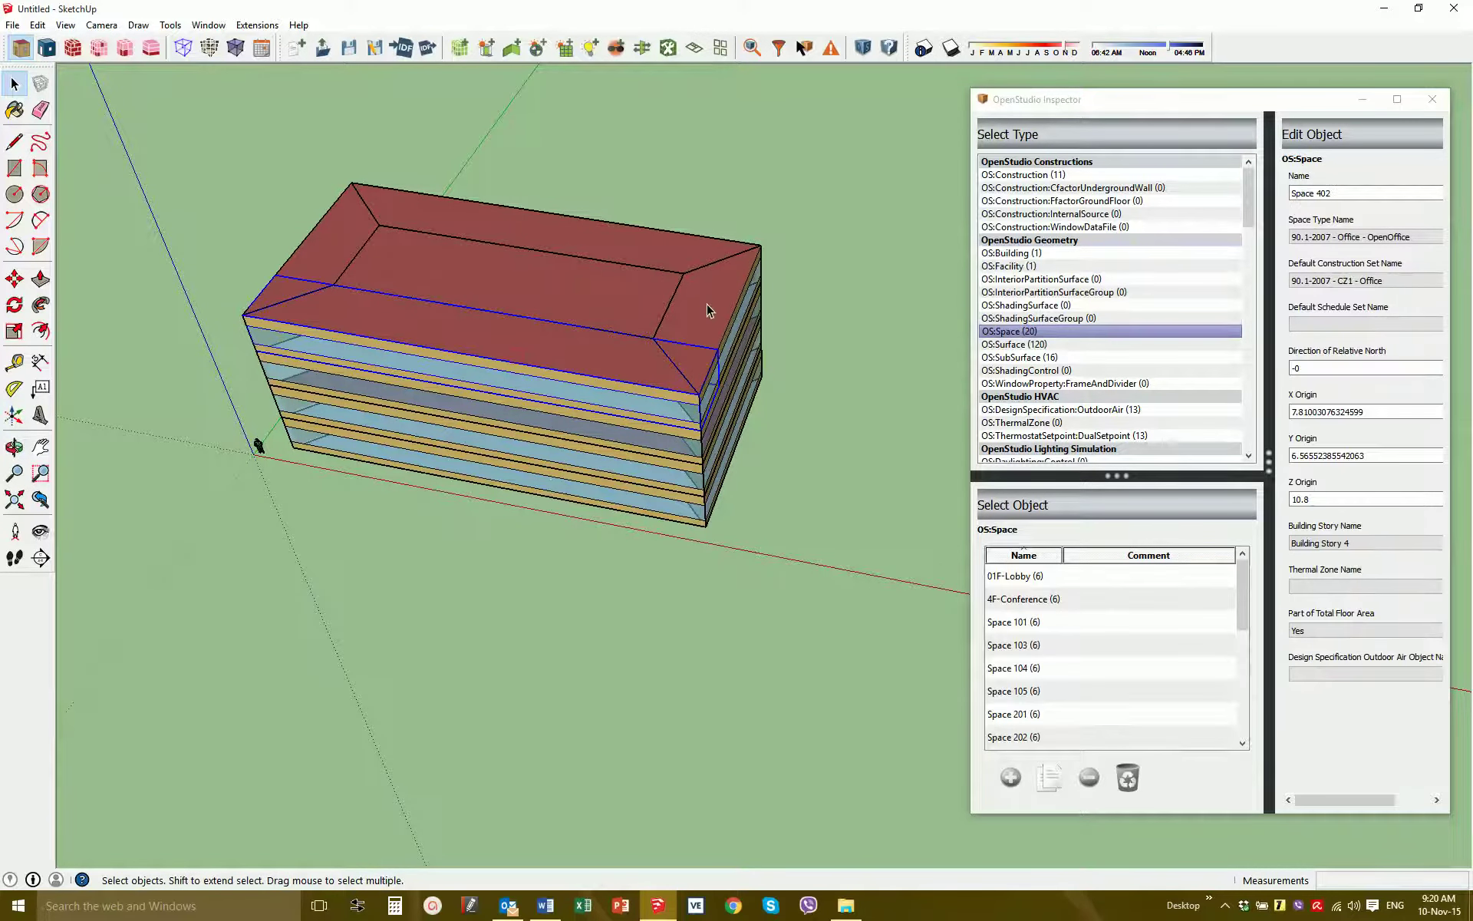
pyautogui.click(618, 254)
pyautogui.click(369, 269)
pyautogui.click(312, 247)
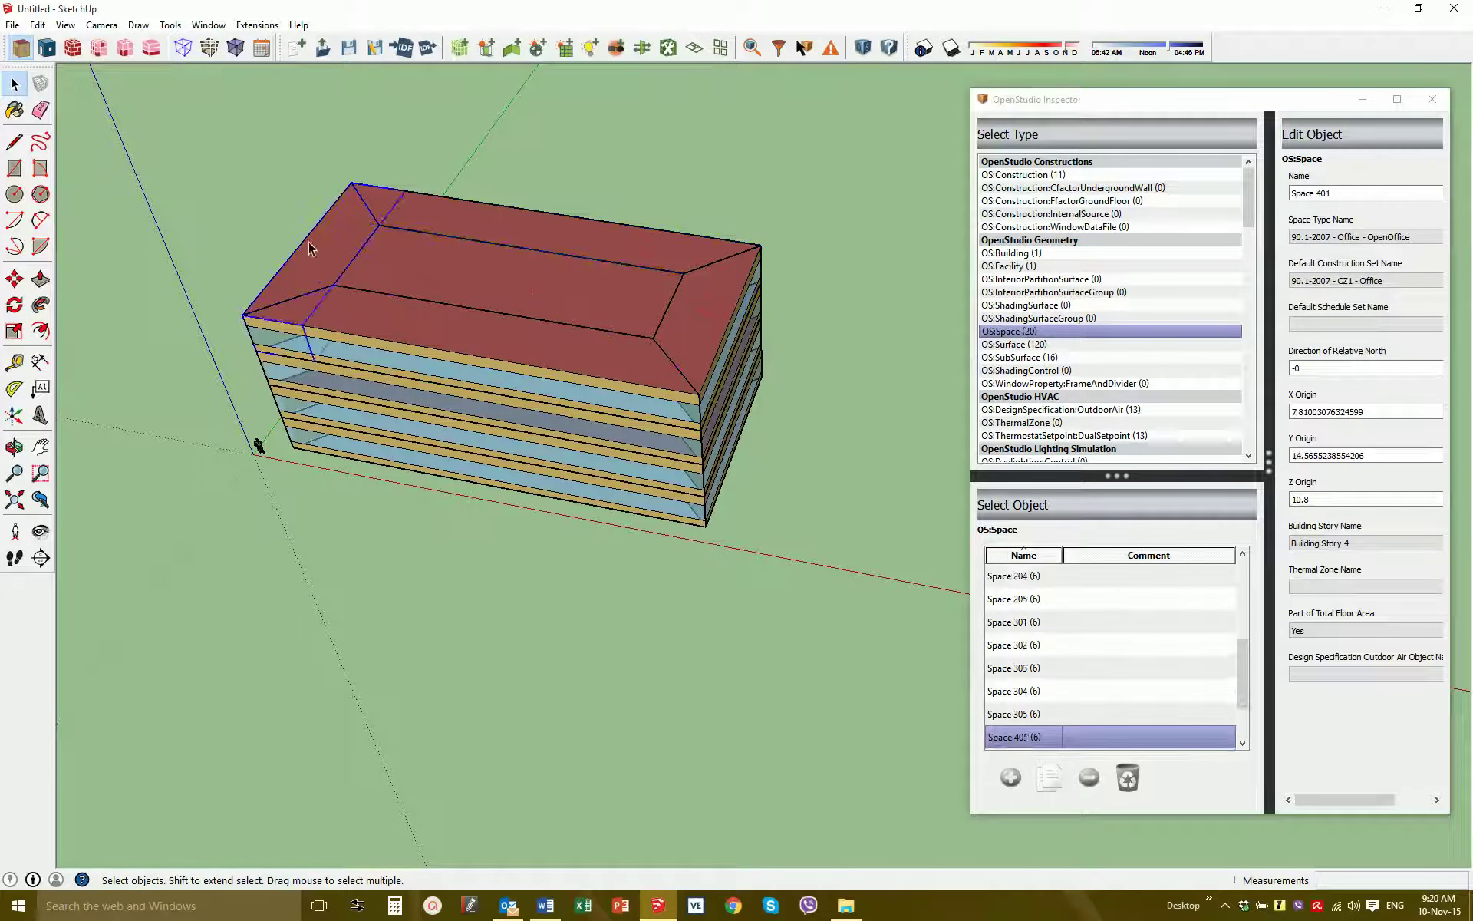
pyautogui.click(607, 135)
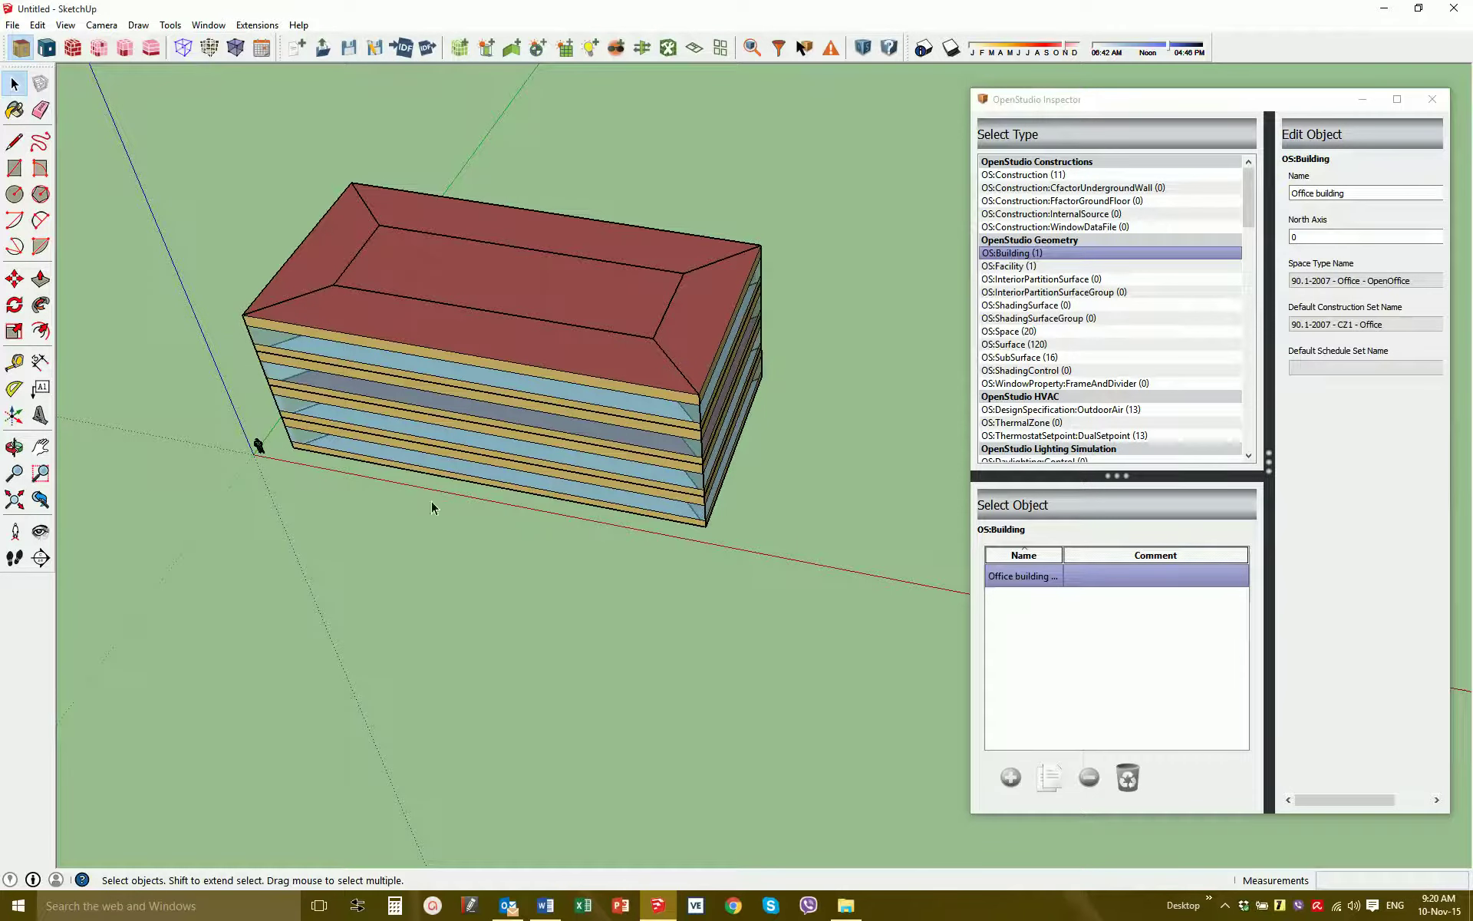
pyautogui.moveTo(476, 283); pyautogui.dragTo(484, 269, button='middle')
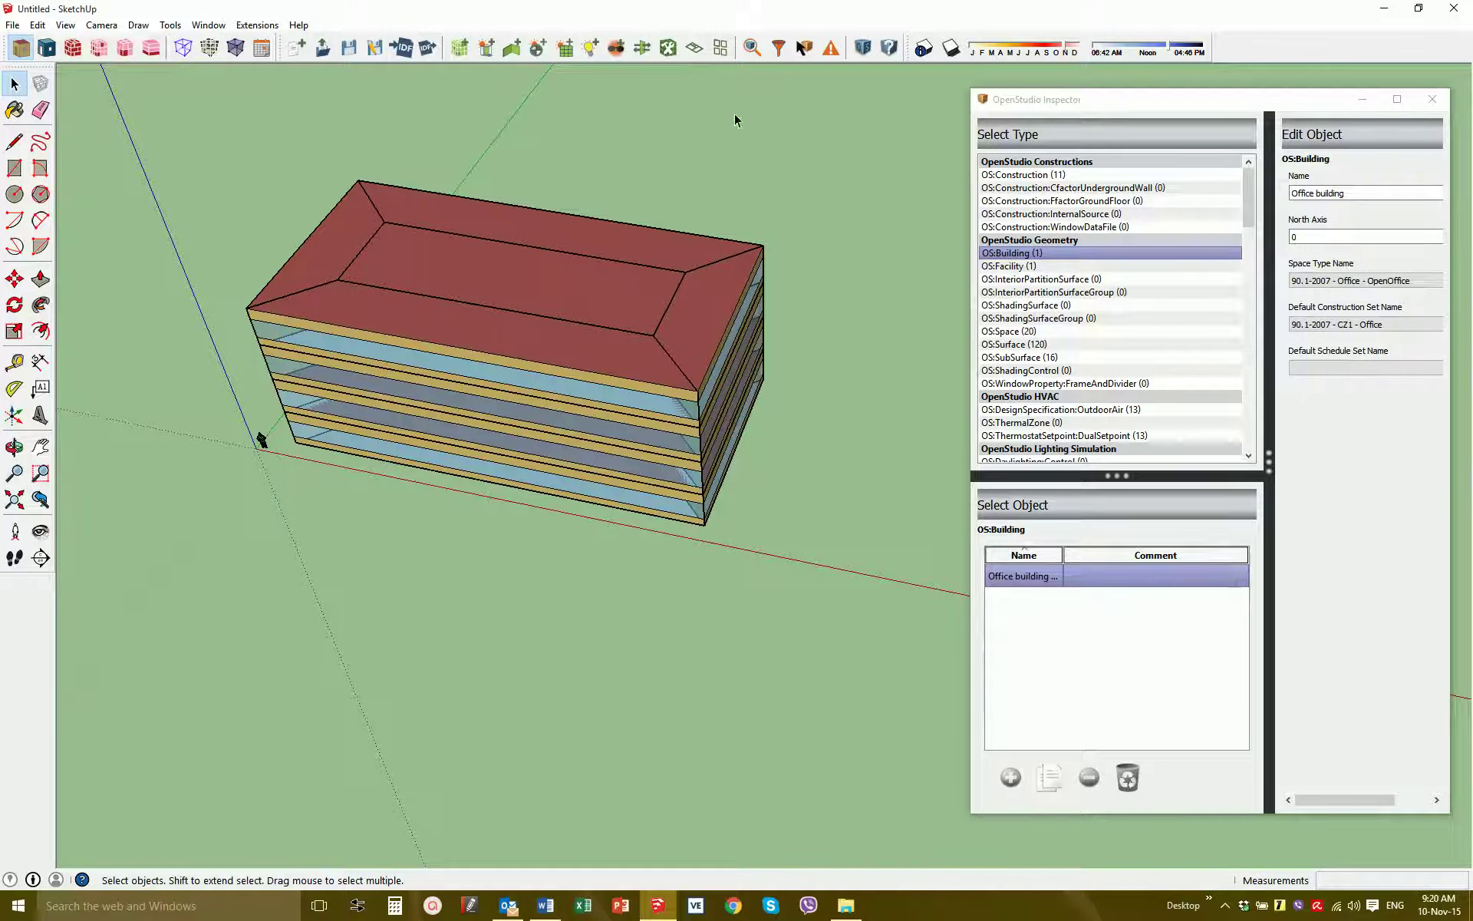
# Run the Add New Thermal Zone For Spaces With No Thermal Zone user script on the model
pyautogui.click(257, 24)
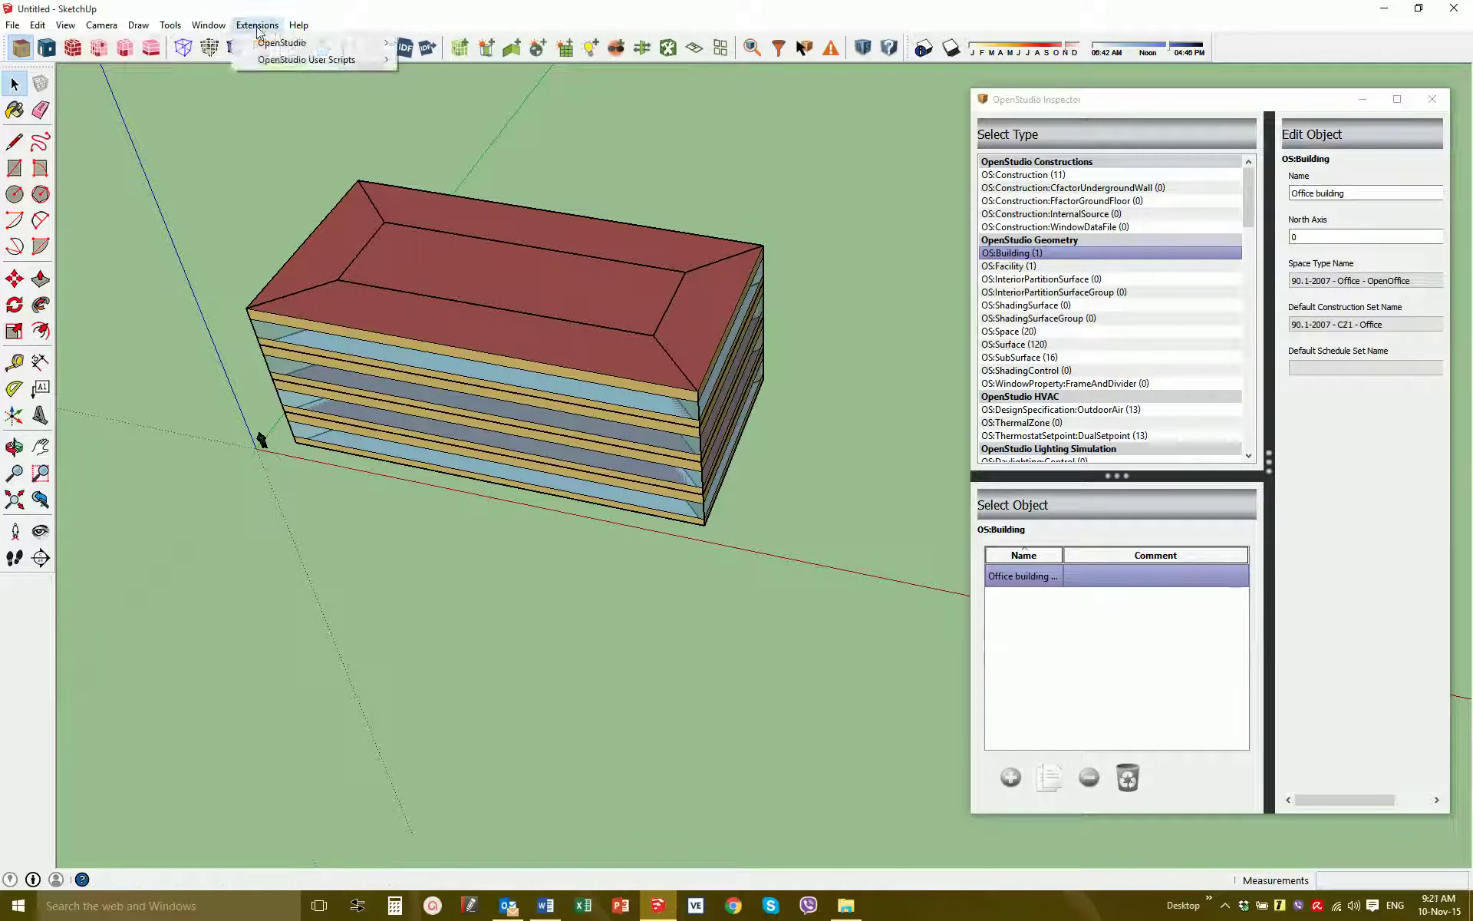
pyautogui.moveTo(284, 48)
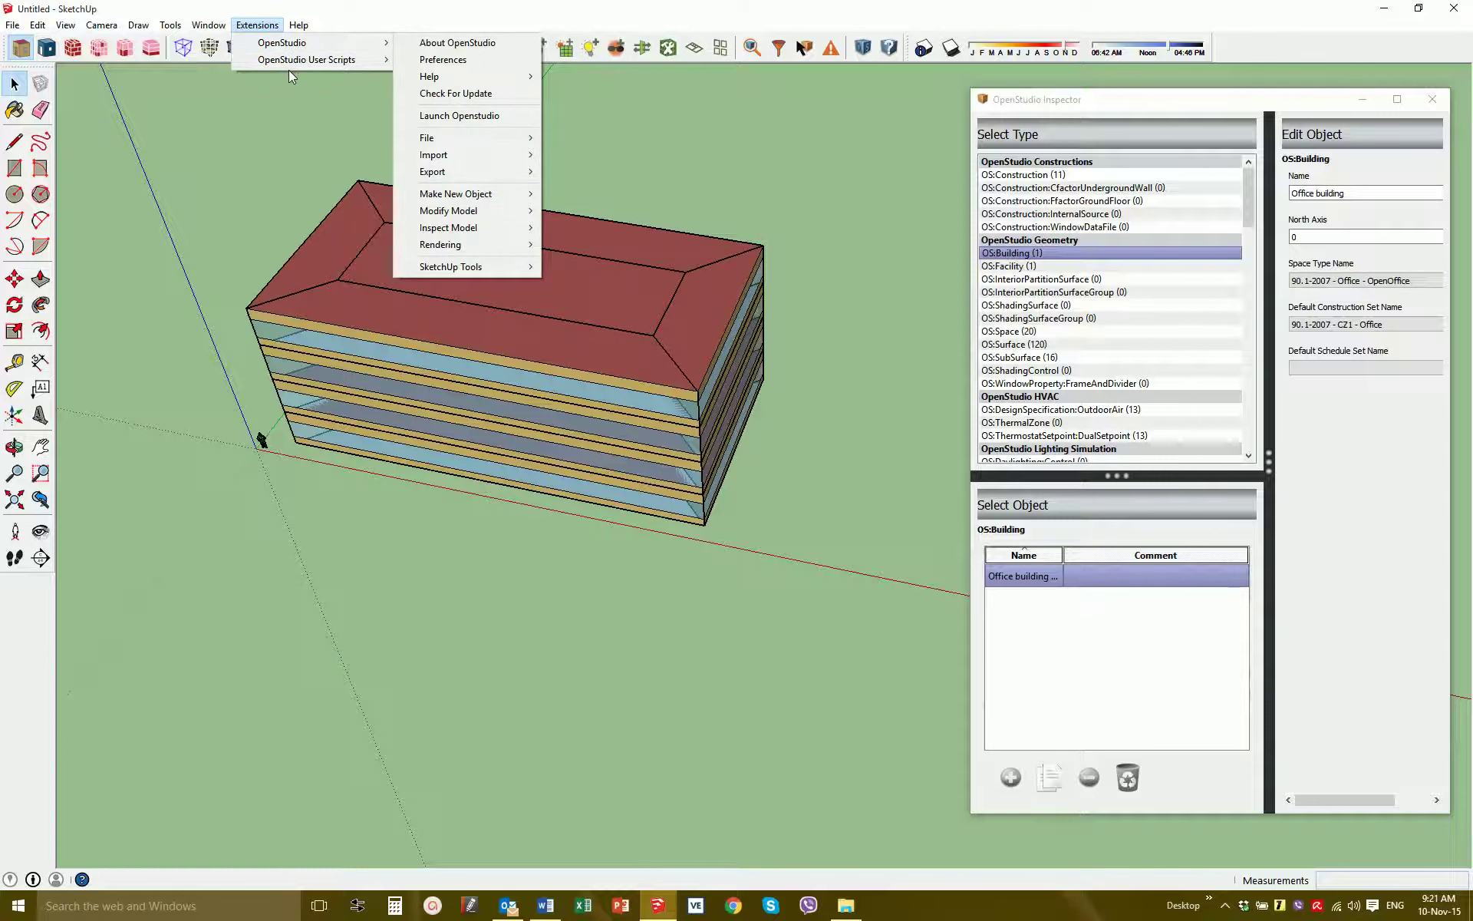
pyautogui.moveTo(543, 83)
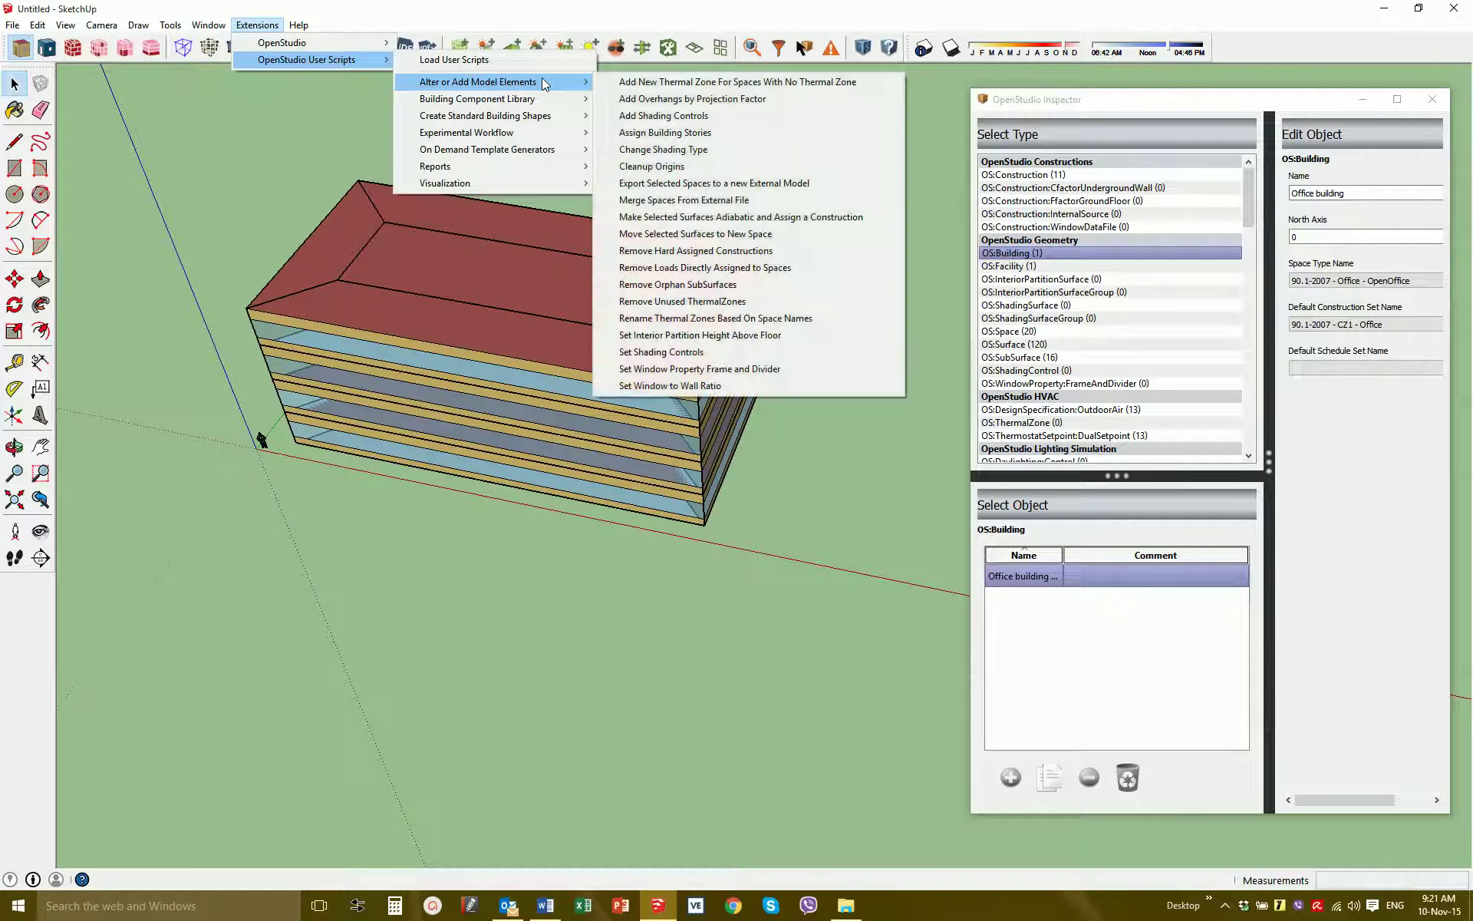
pyautogui.click(799, 87)
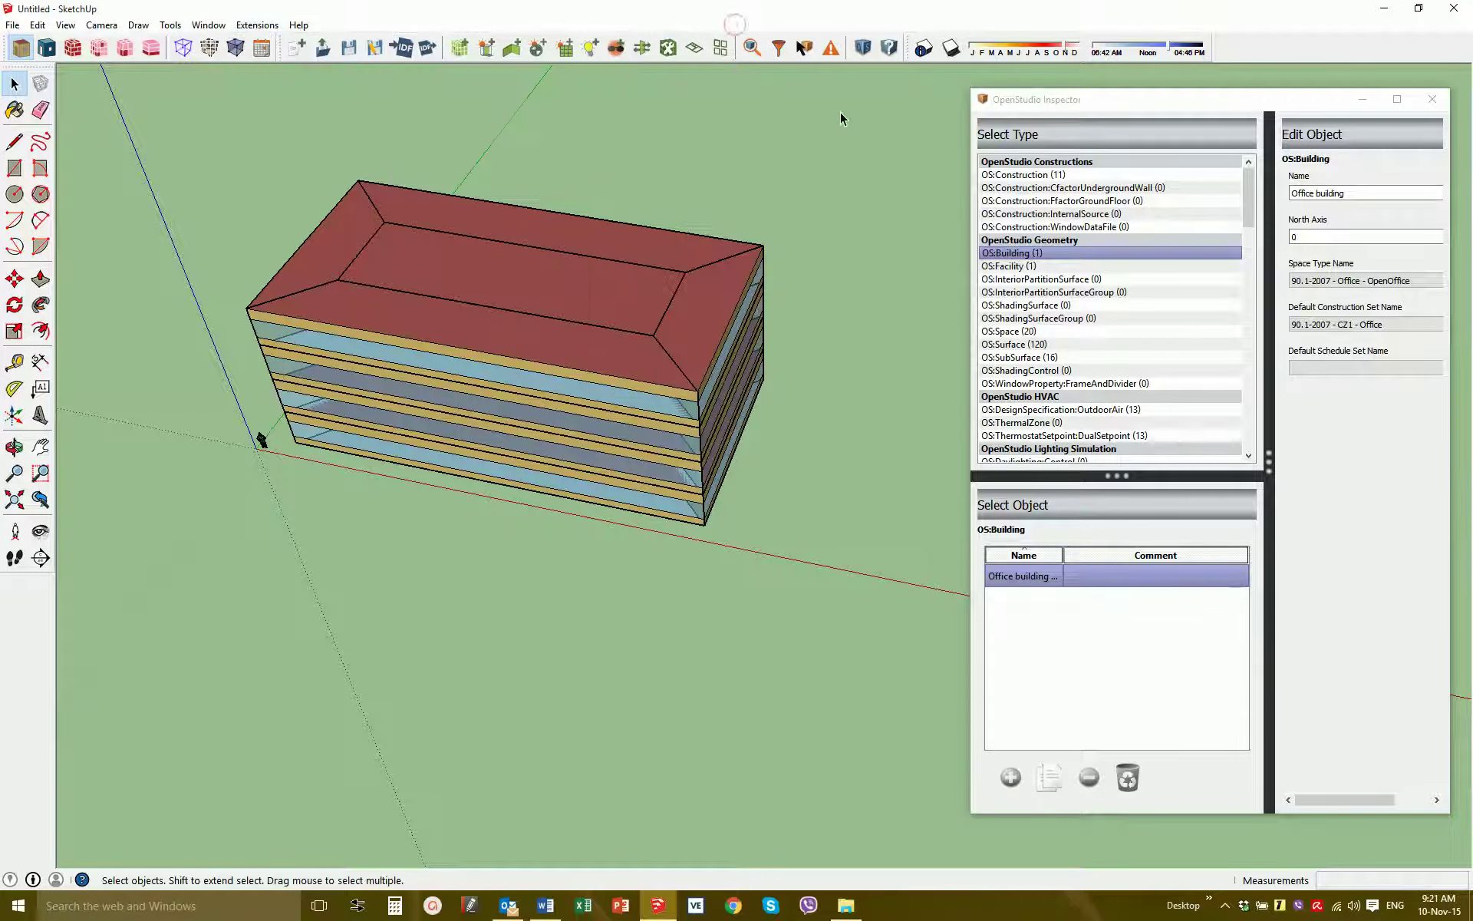
# Select all of the building's spaces and run the Add New Thermal Zone For Spaces With No Thermal Zone script on the selection
pyautogui.moveTo(841, 118); pyautogui.dragTo(342, 608)
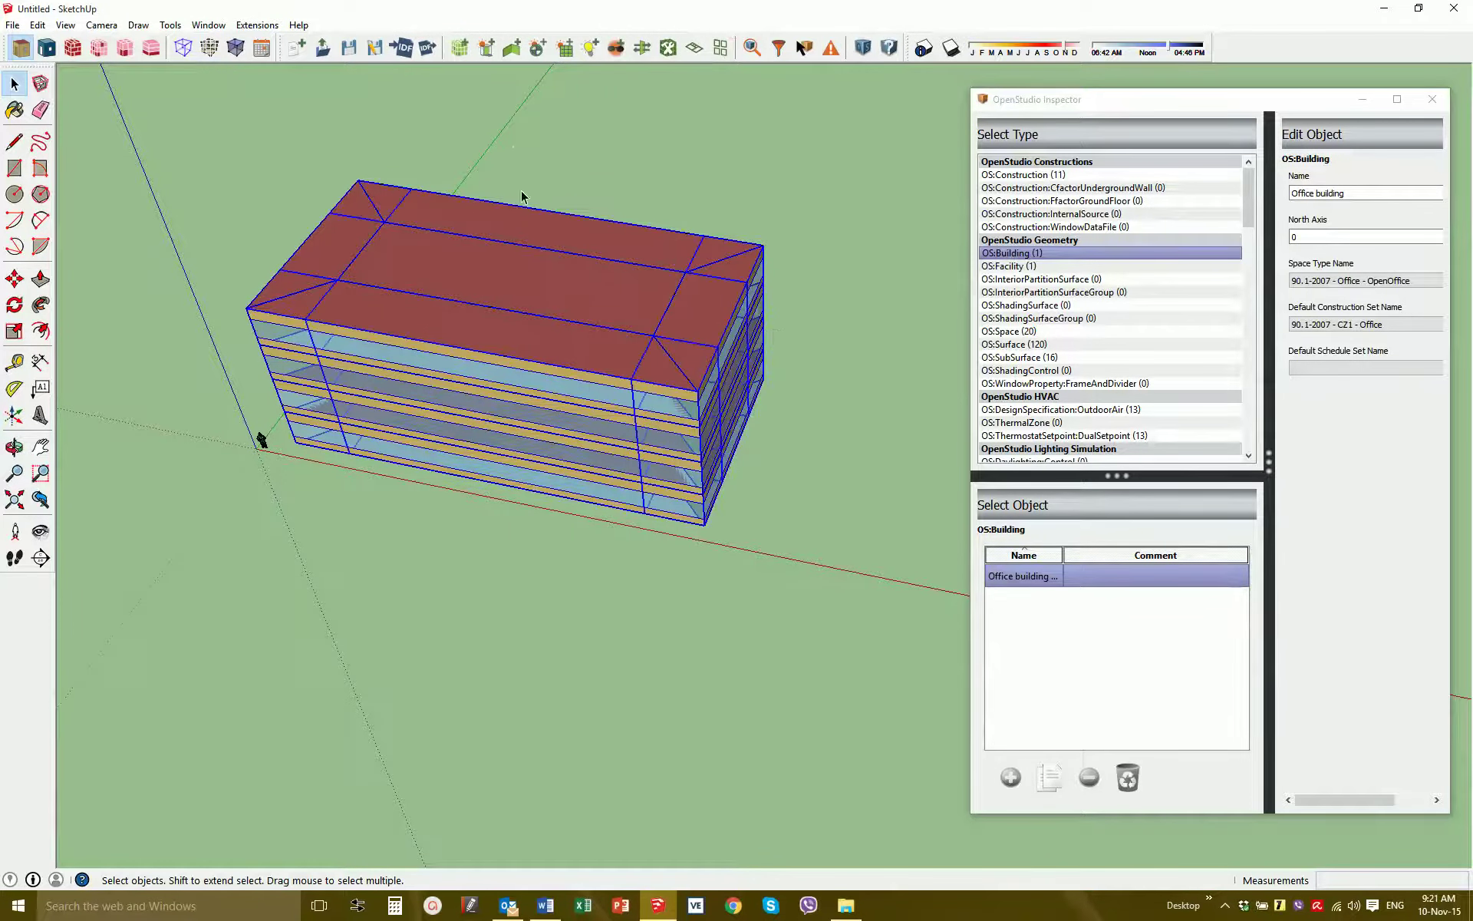
pyautogui.click(255, 25)
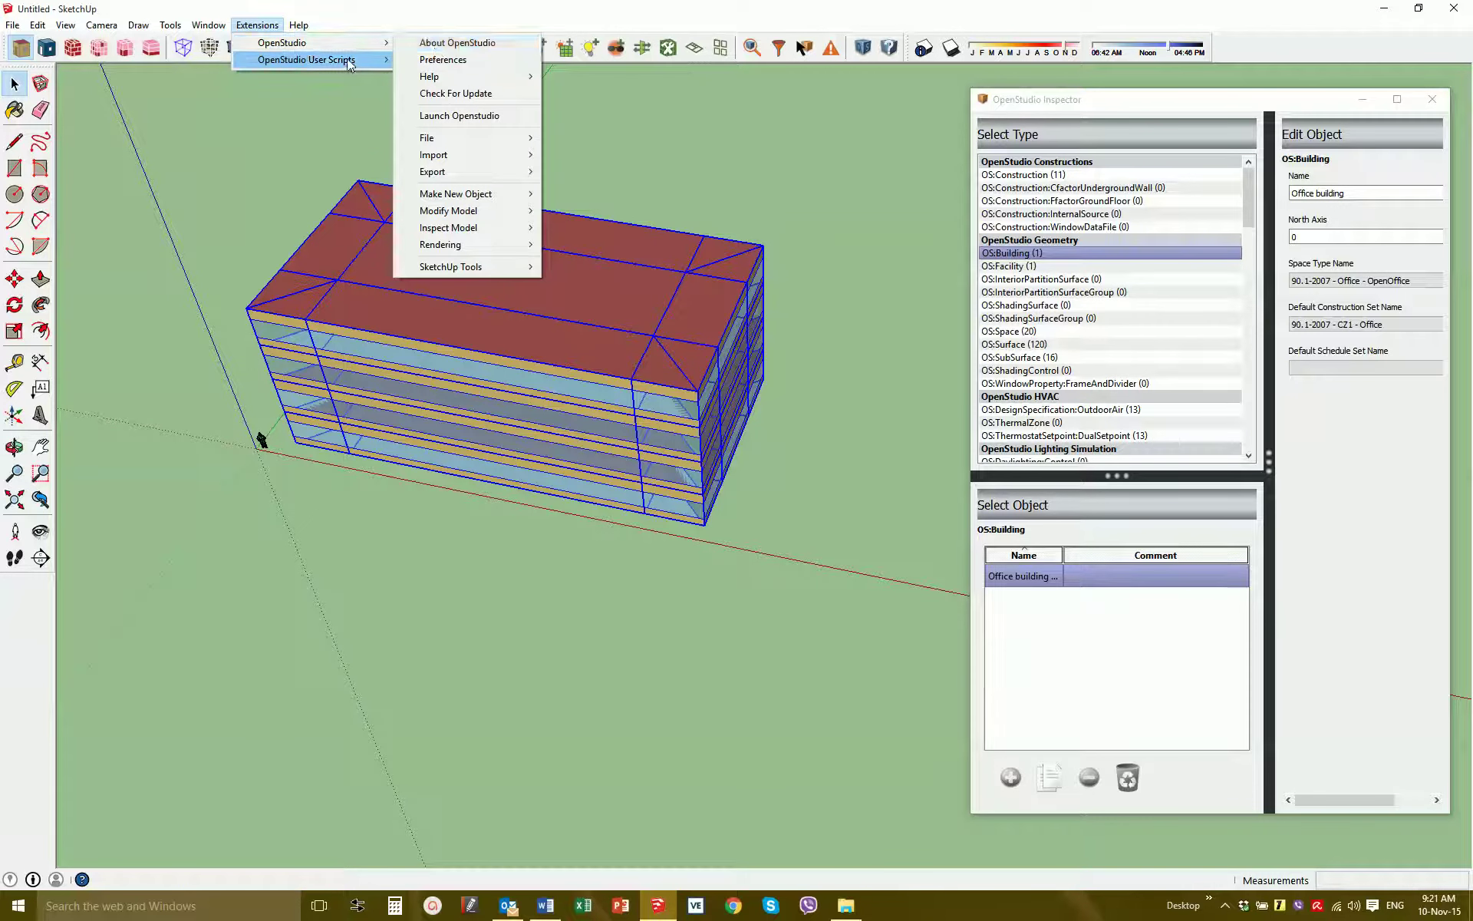
pyautogui.moveTo(349, 62)
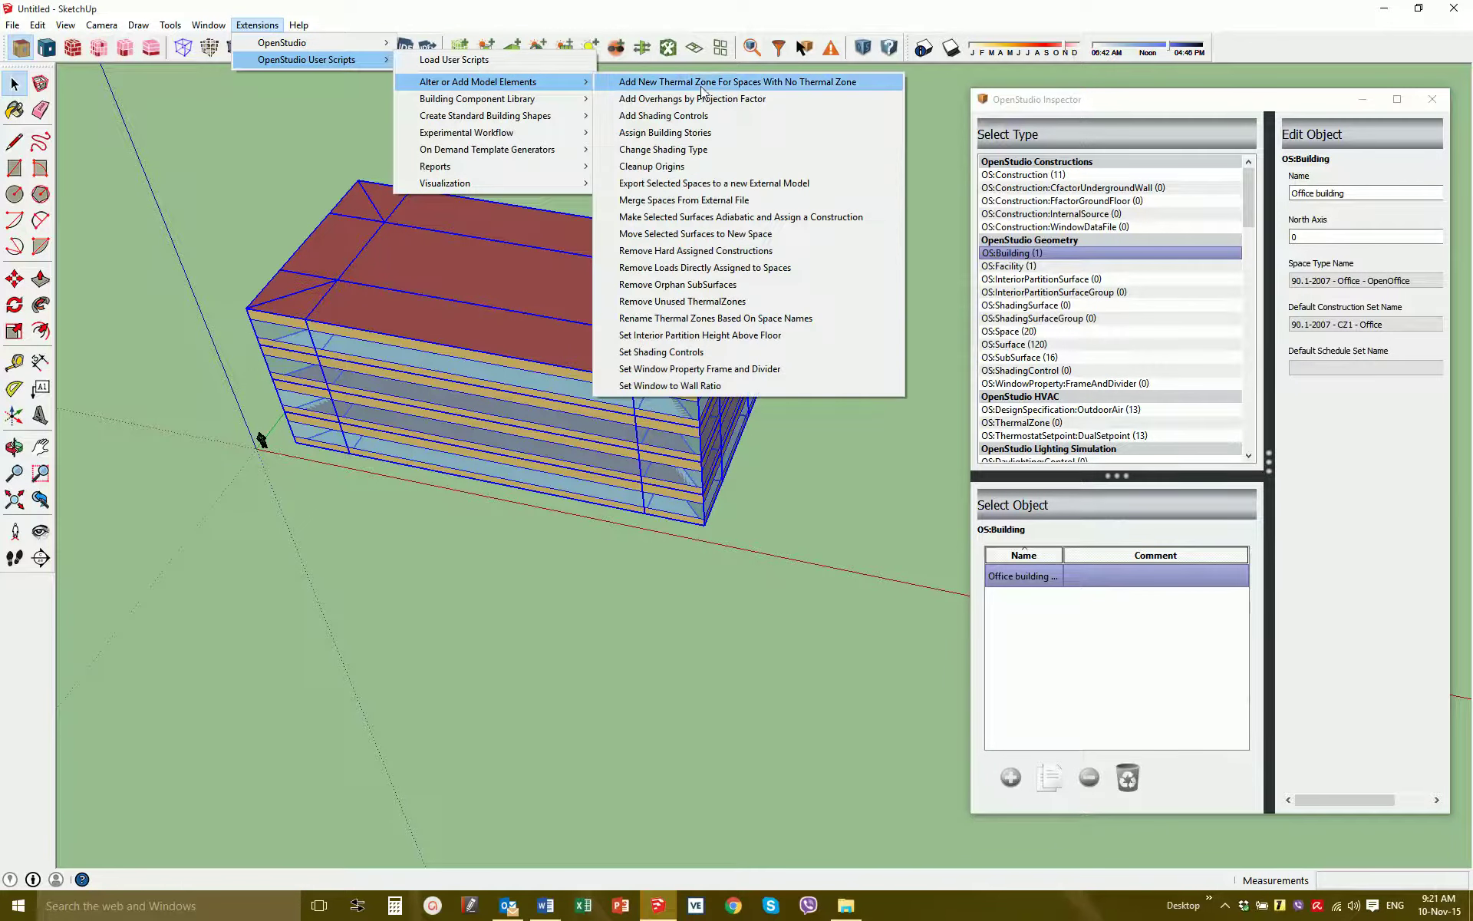
pyautogui.click(832, 86)
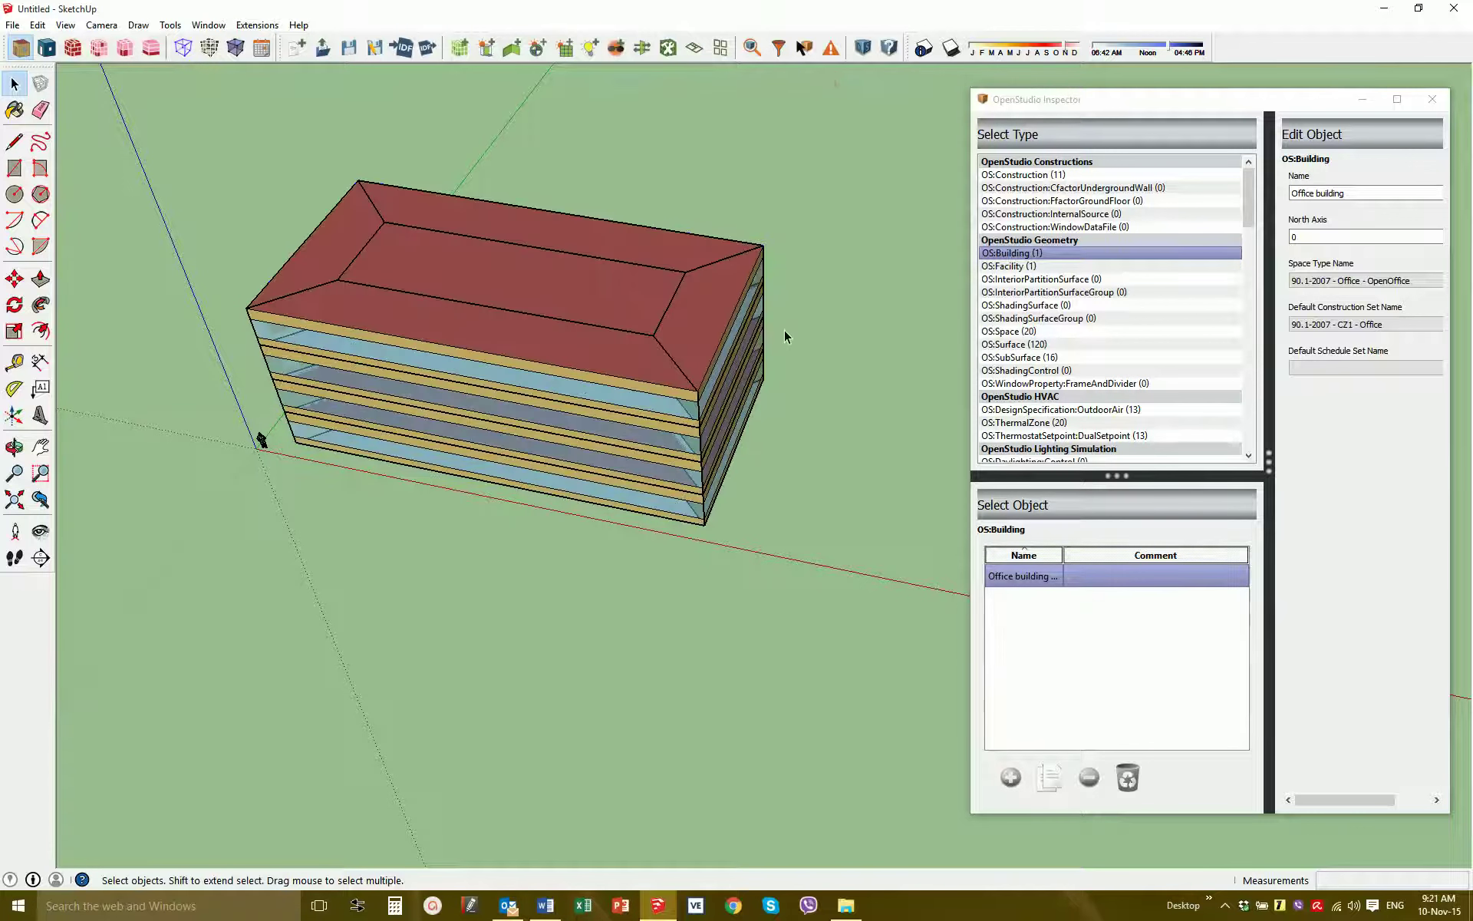
# Check the thermal zone assignments of Space 402, the 01F-Lobby space and the 4F-Conference space
pyautogui.moveTo(605, 389)
pyautogui.mouseDown(button='middle')
pyautogui.moveTo(546, 395)
pyautogui.moveTo(626, 376)
pyautogui.mouseUp(button='middle')
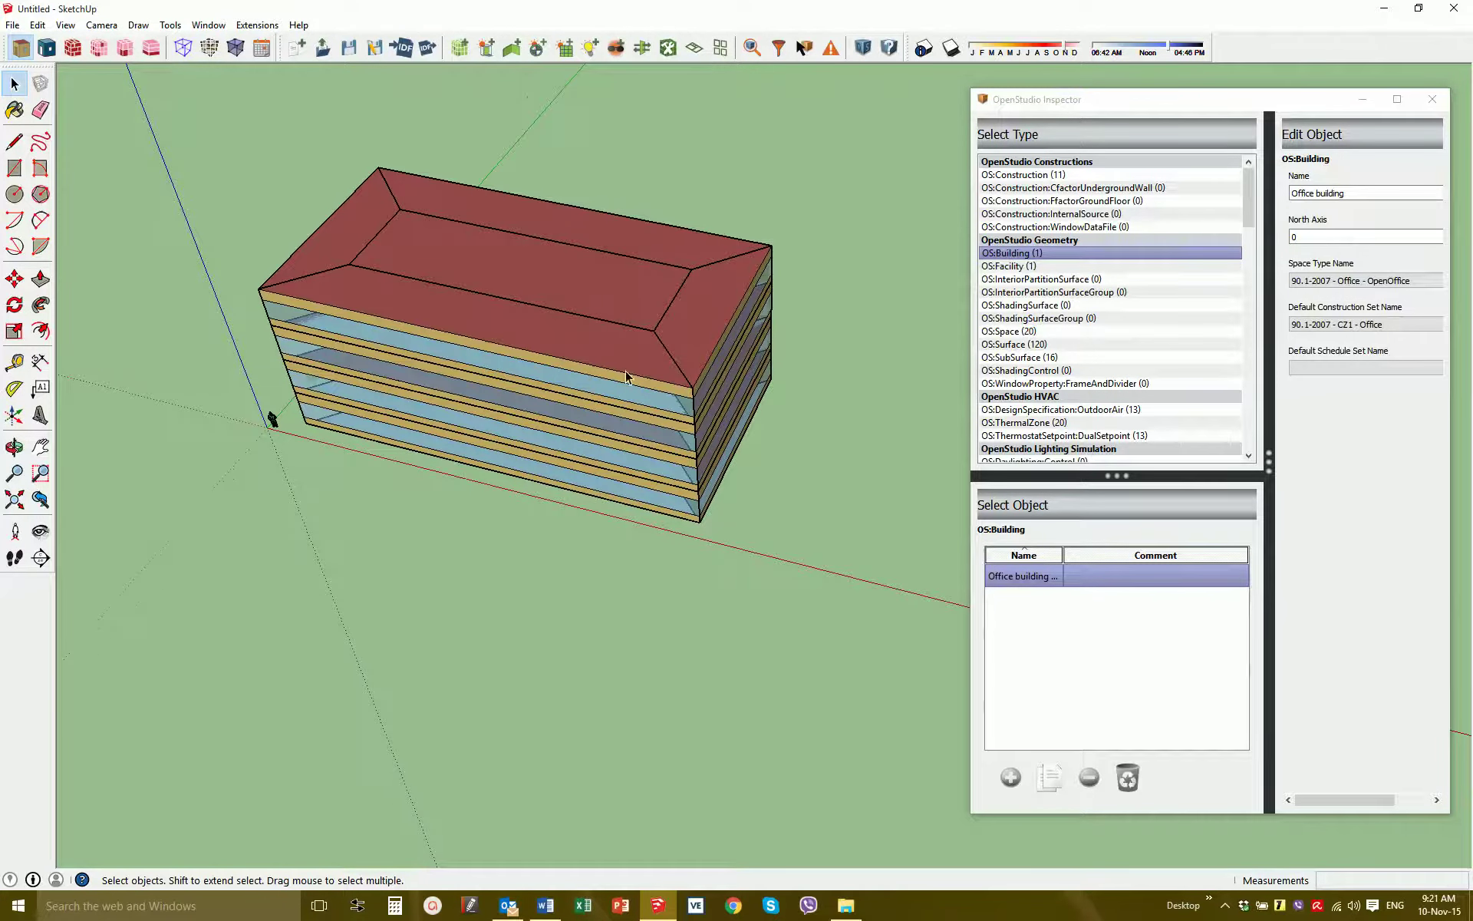
pyautogui.moveTo(666, 303); pyautogui.dragTo(615, 366, button='middle')
pyautogui.click(558, 334)
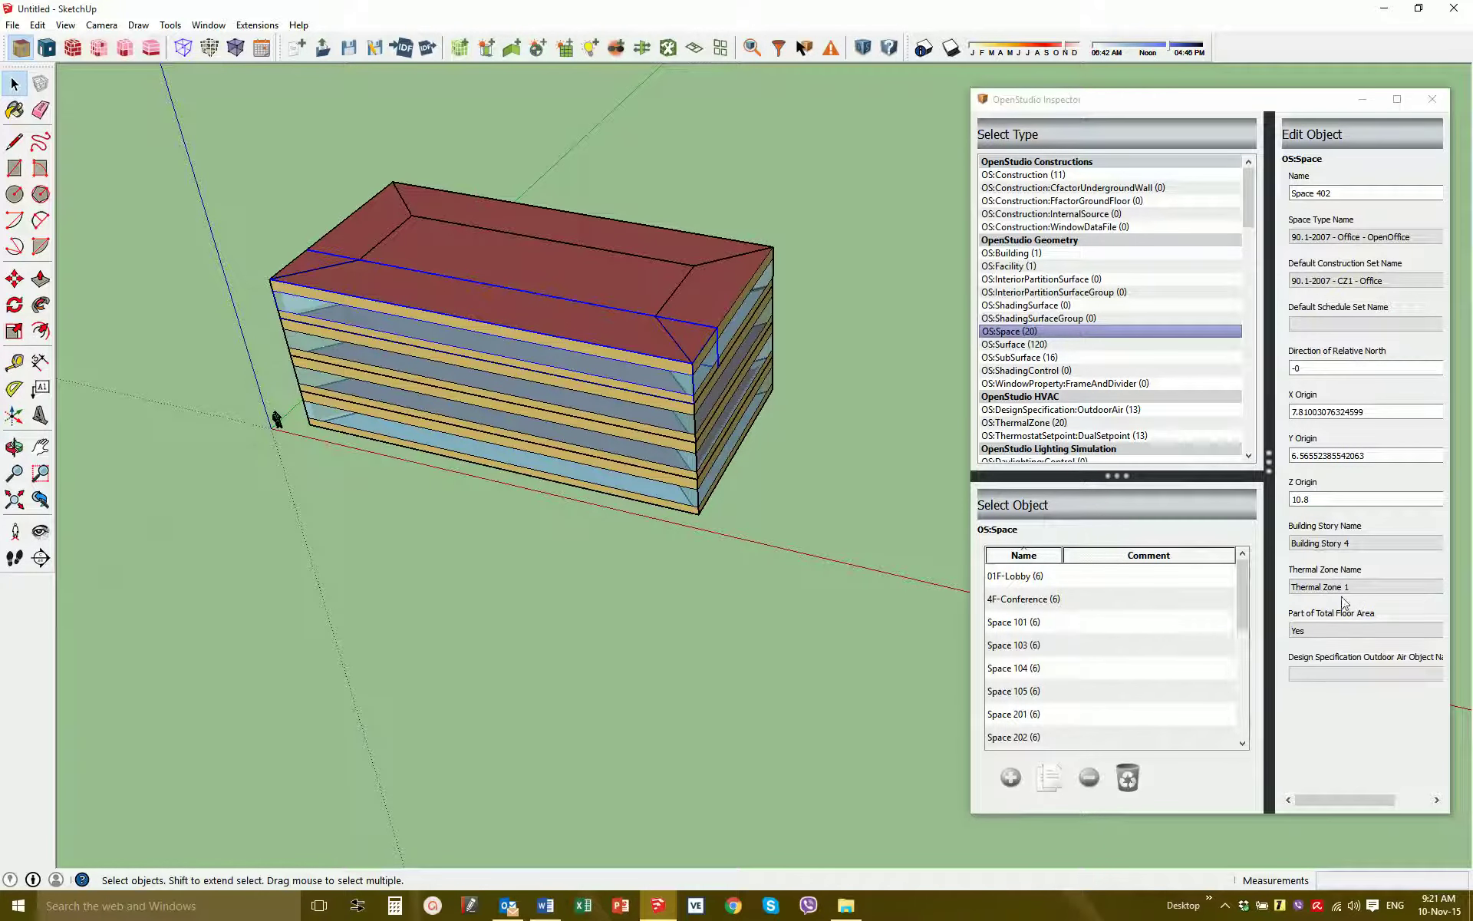
pyautogui.click(630, 494)
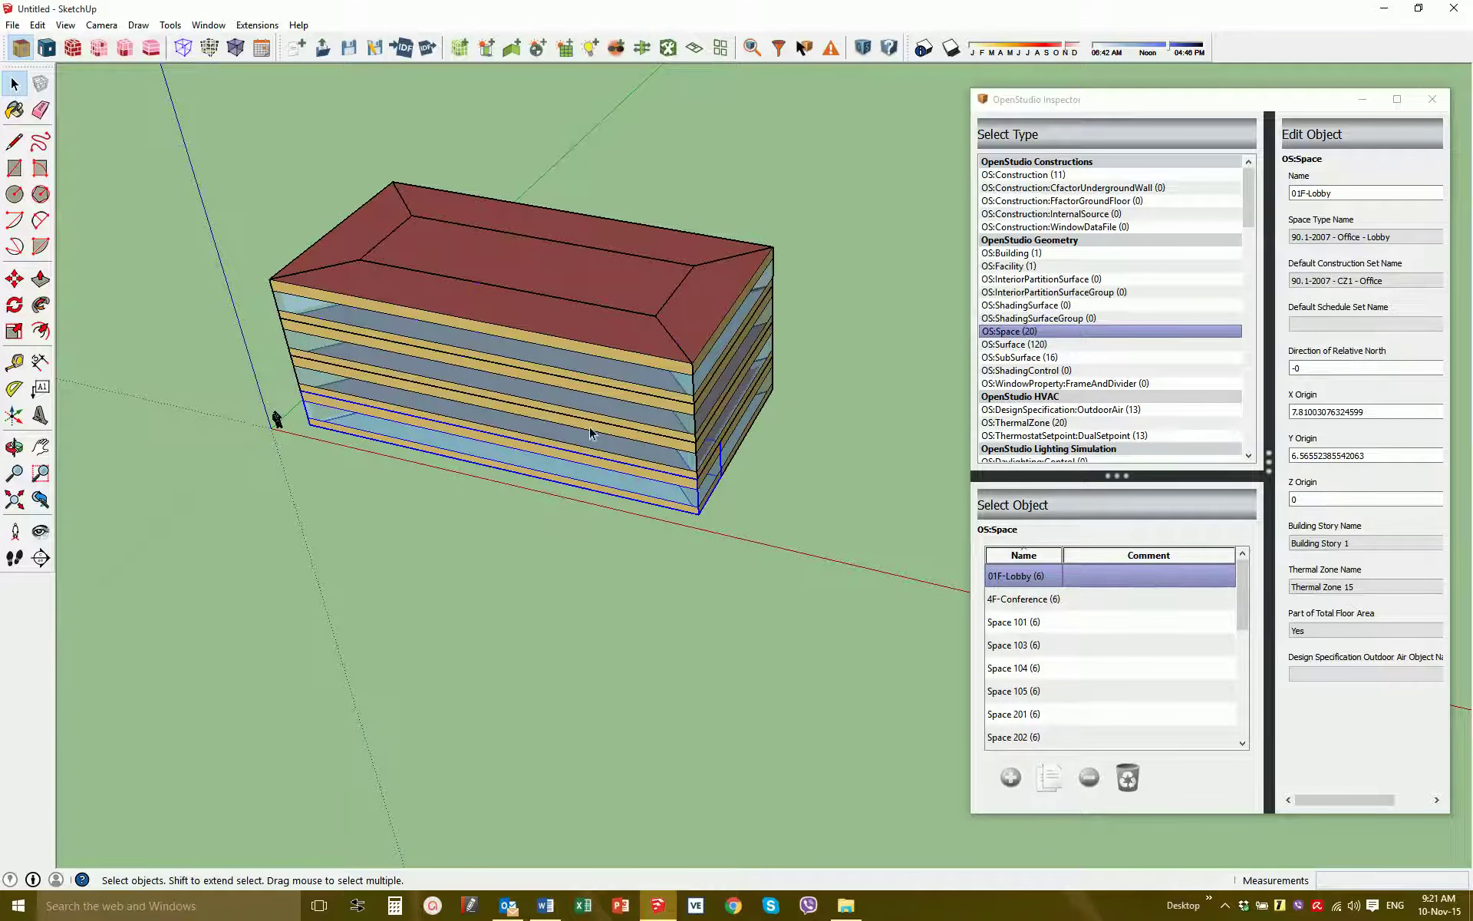
pyautogui.moveTo(590, 426); pyautogui.dragTo(586, 281, button='middle')
pyautogui.click(585, 282)
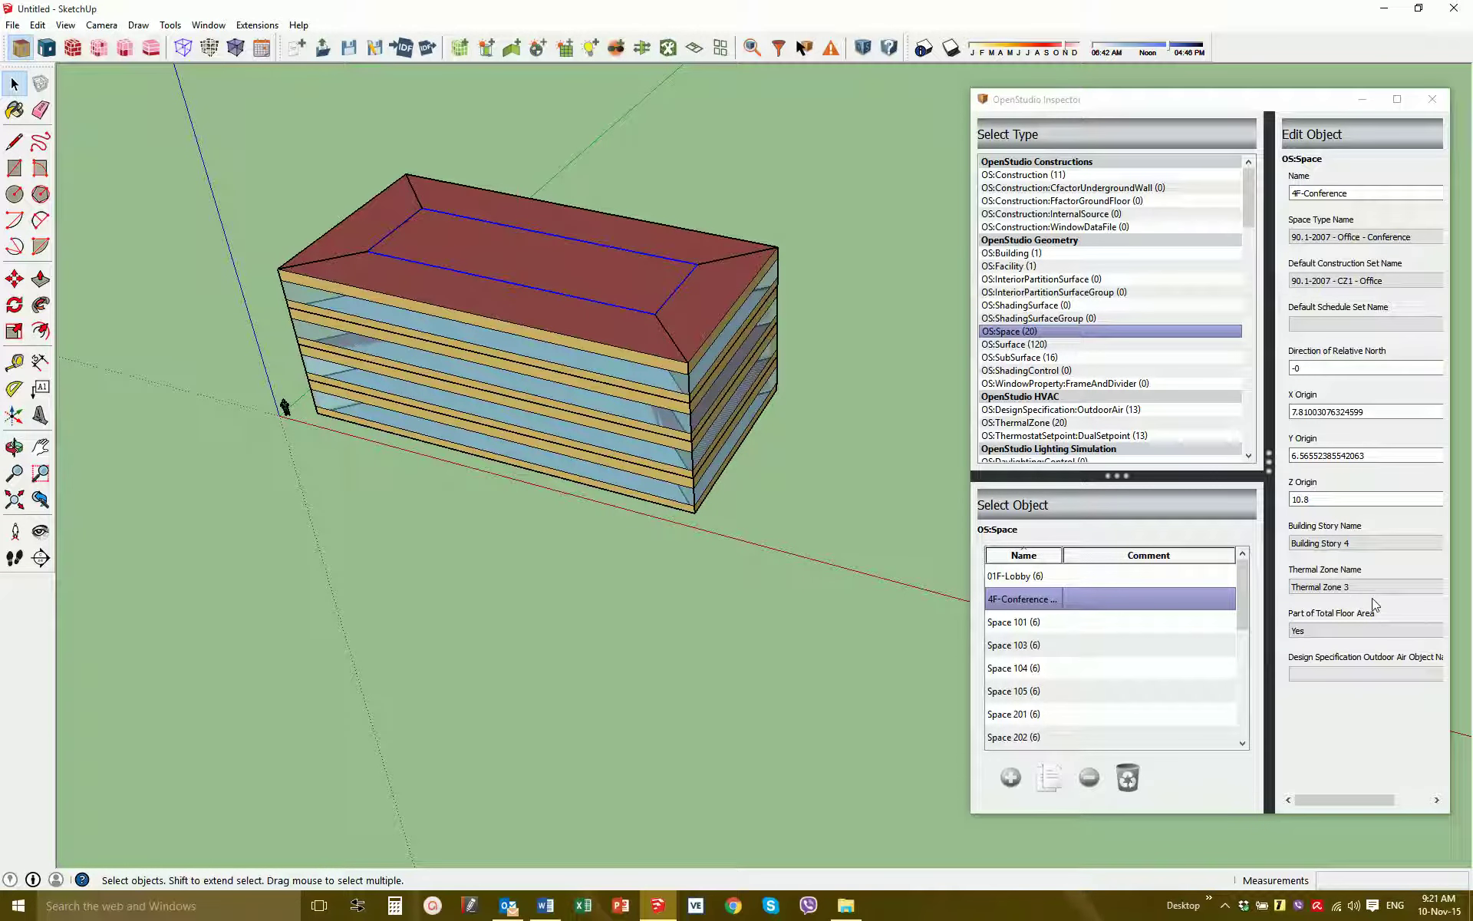
pyautogui.click(1351, 587)
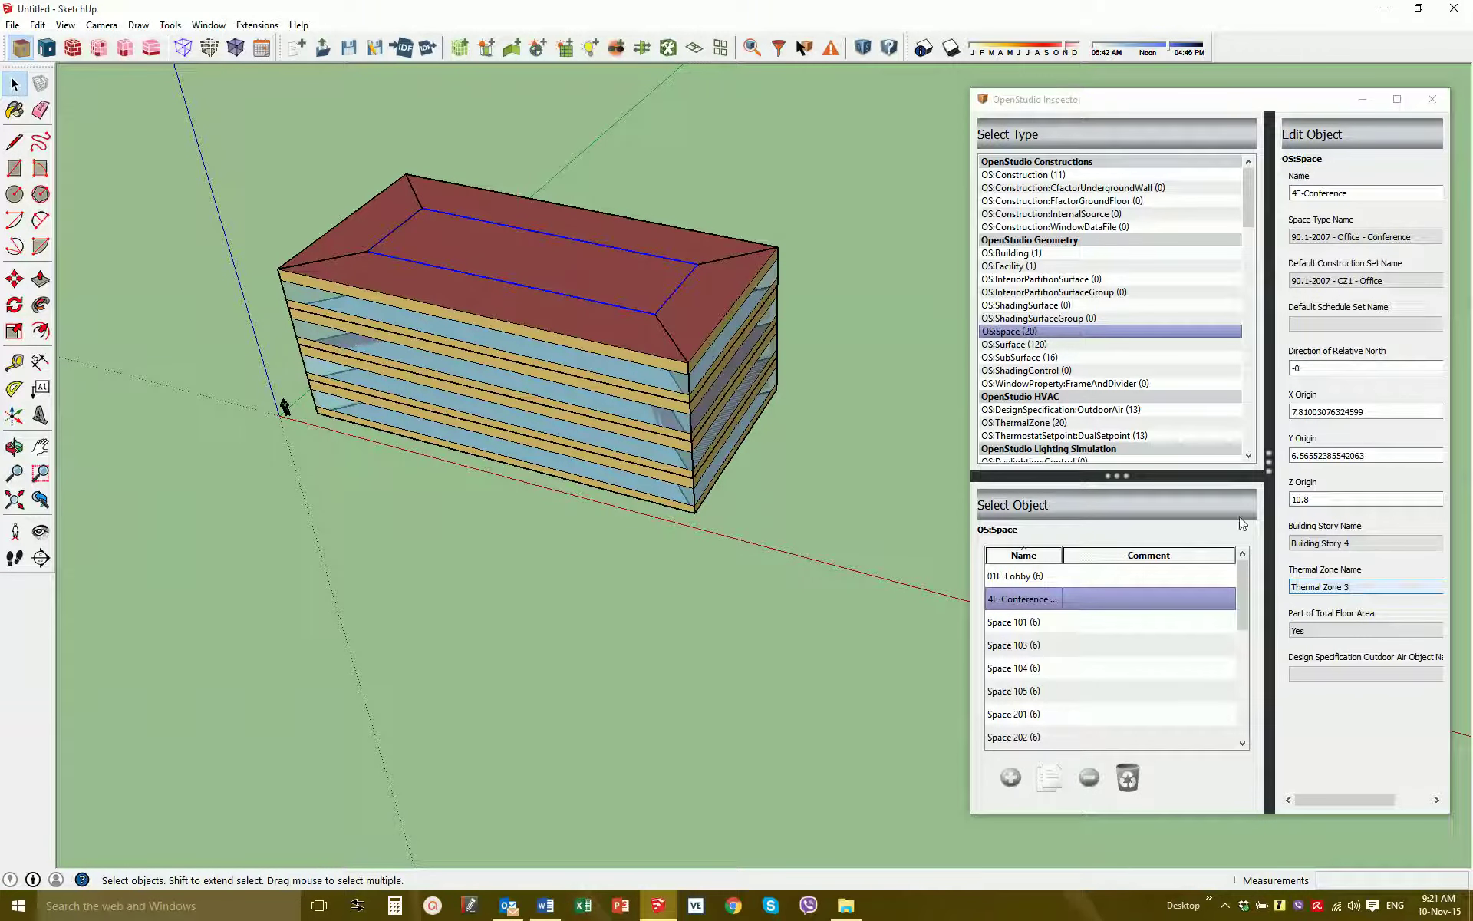
# Review the list of OS:ThermalZone objects and inspect the properties of Thermal Zones 1, 12 and 14
pyautogui.click(998, 422)
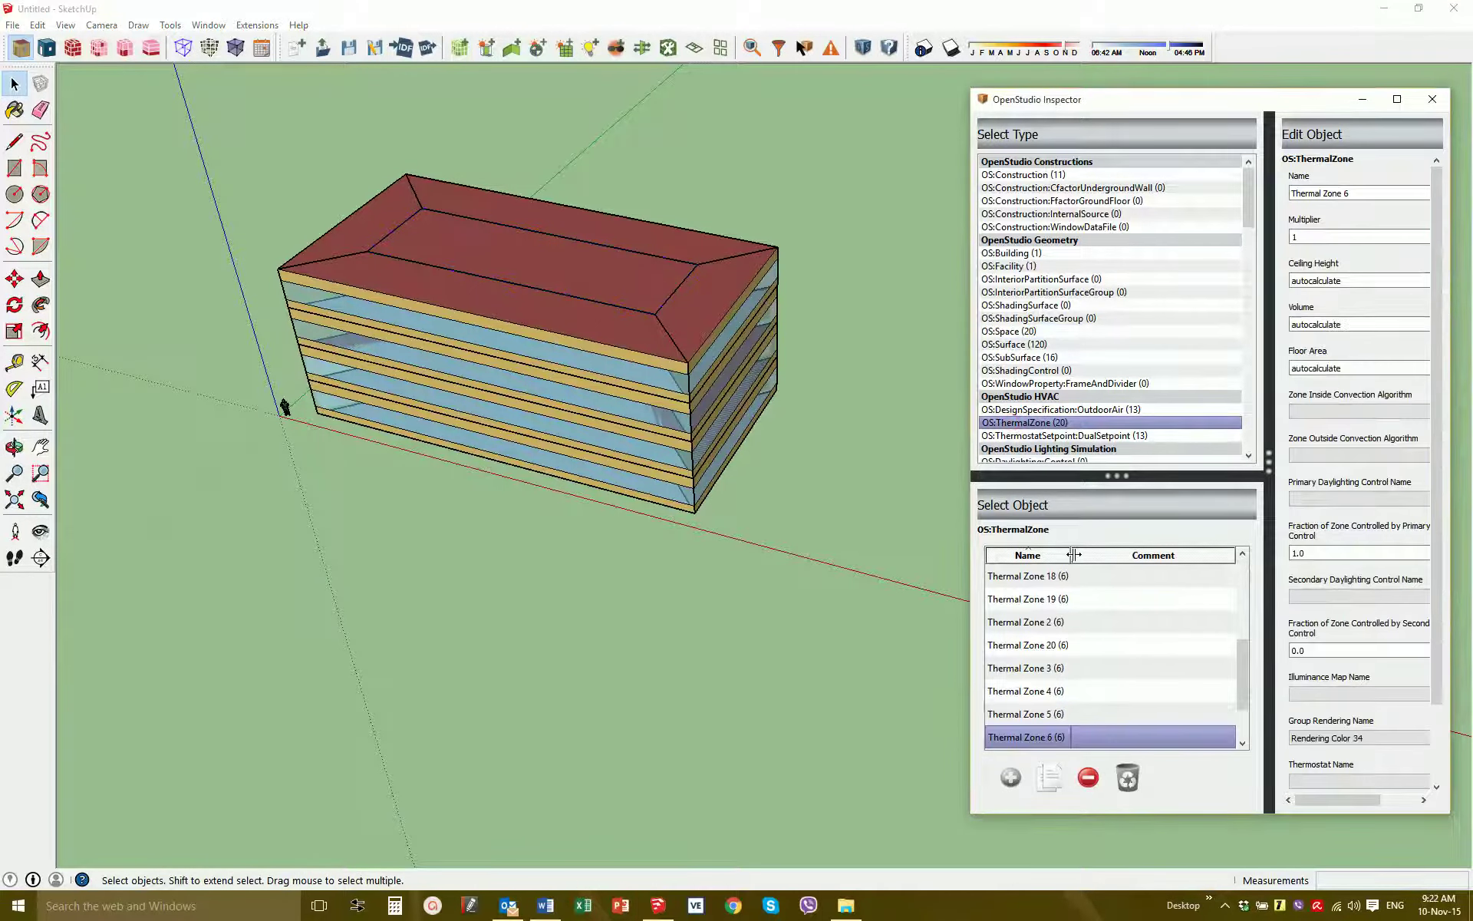
pyautogui.moveTo(1071, 555); pyautogui.dragTo(1084, 555)
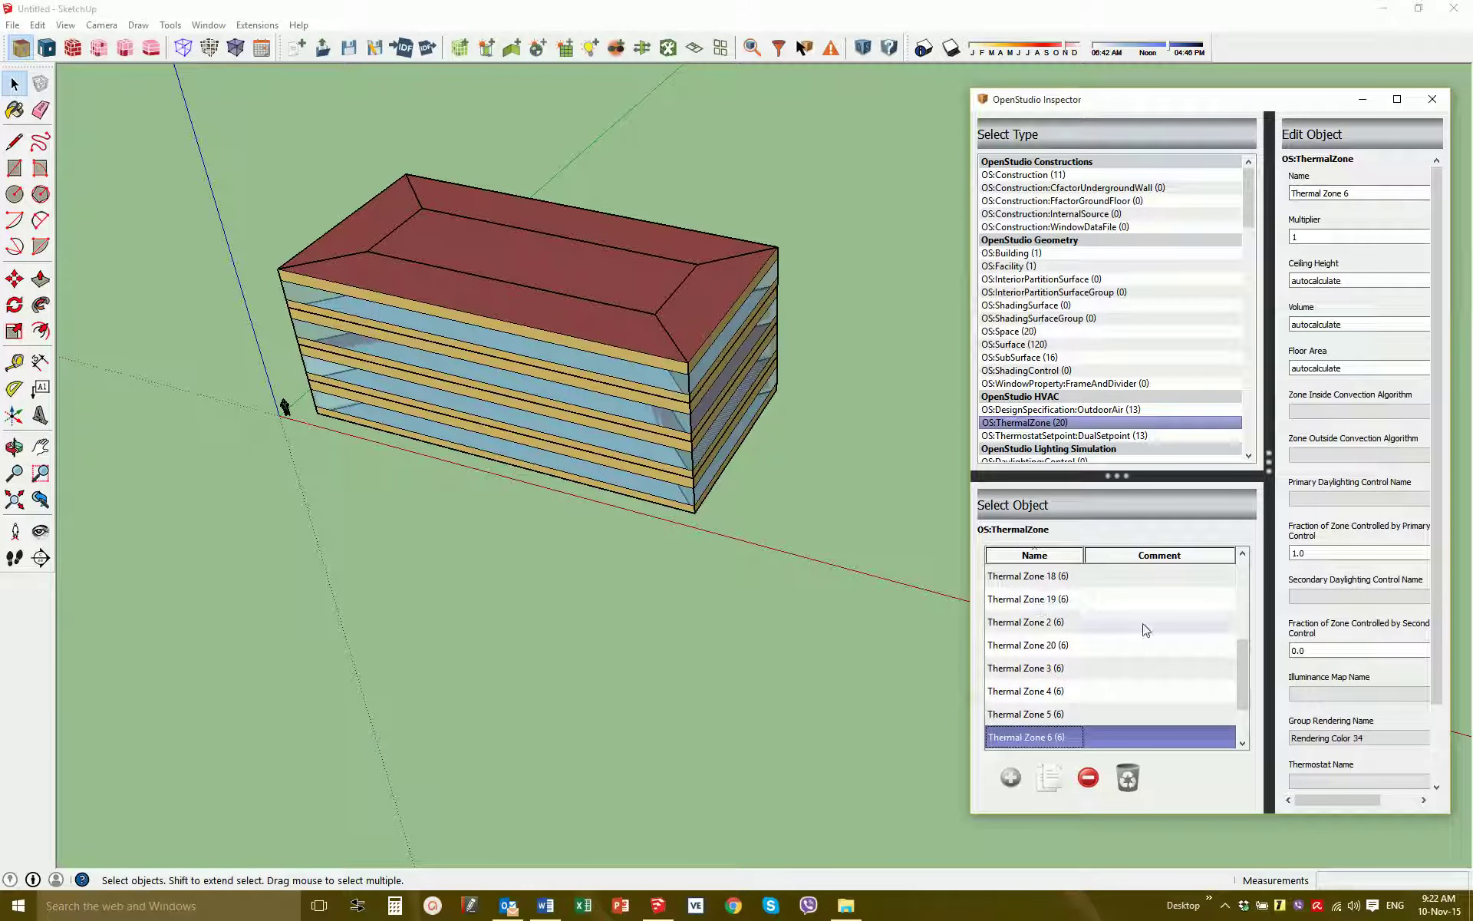
pyautogui.scroll(-1, 1241, 658)
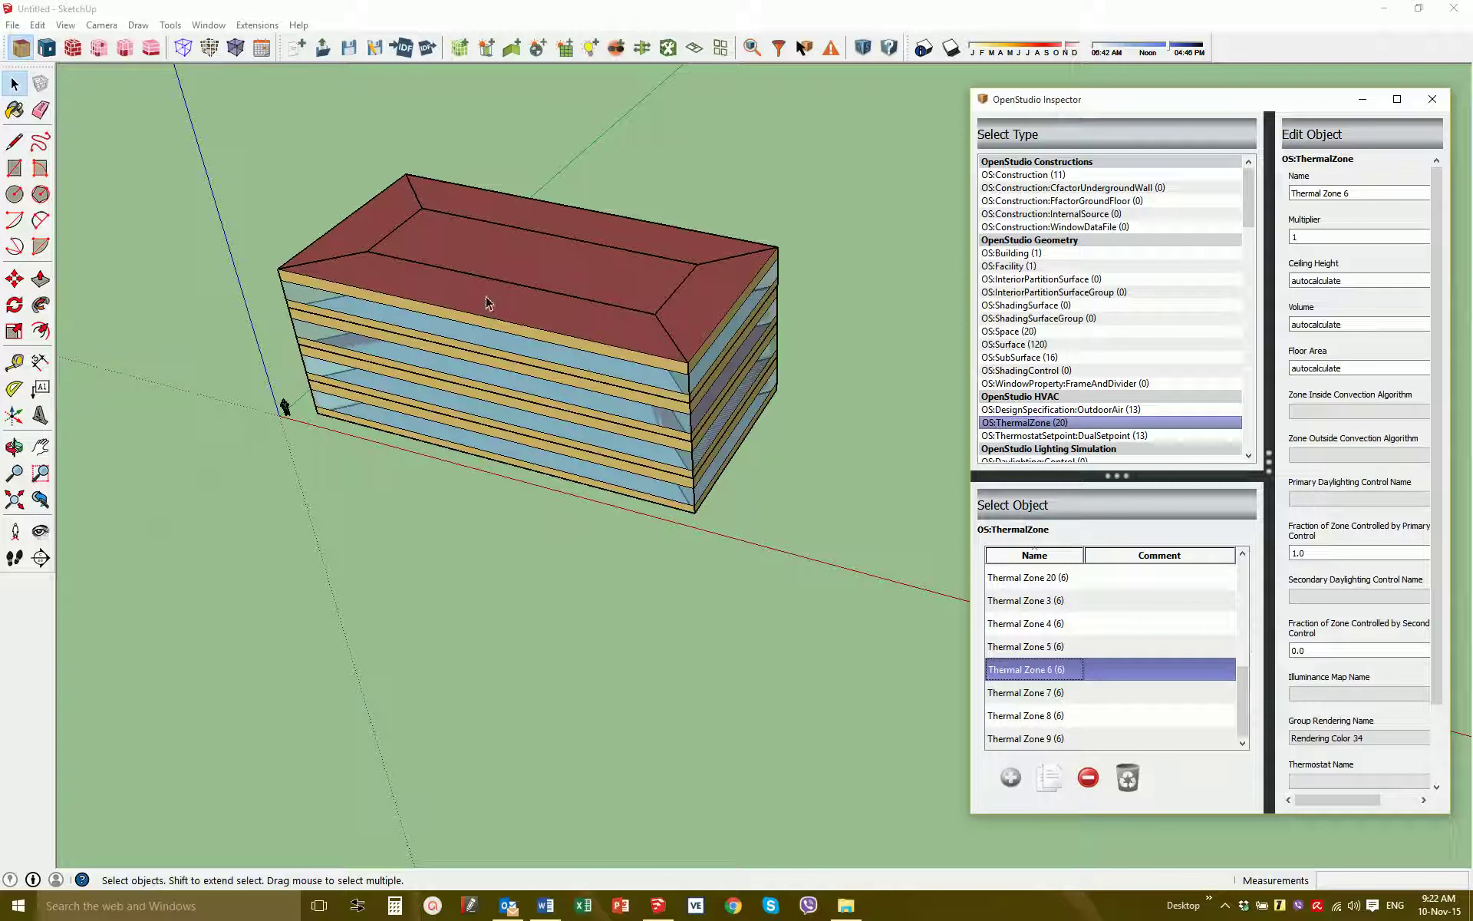
pyautogui.moveTo(1241, 710); pyautogui.dragTo(1241, 560)
pyautogui.click(1045, 587)
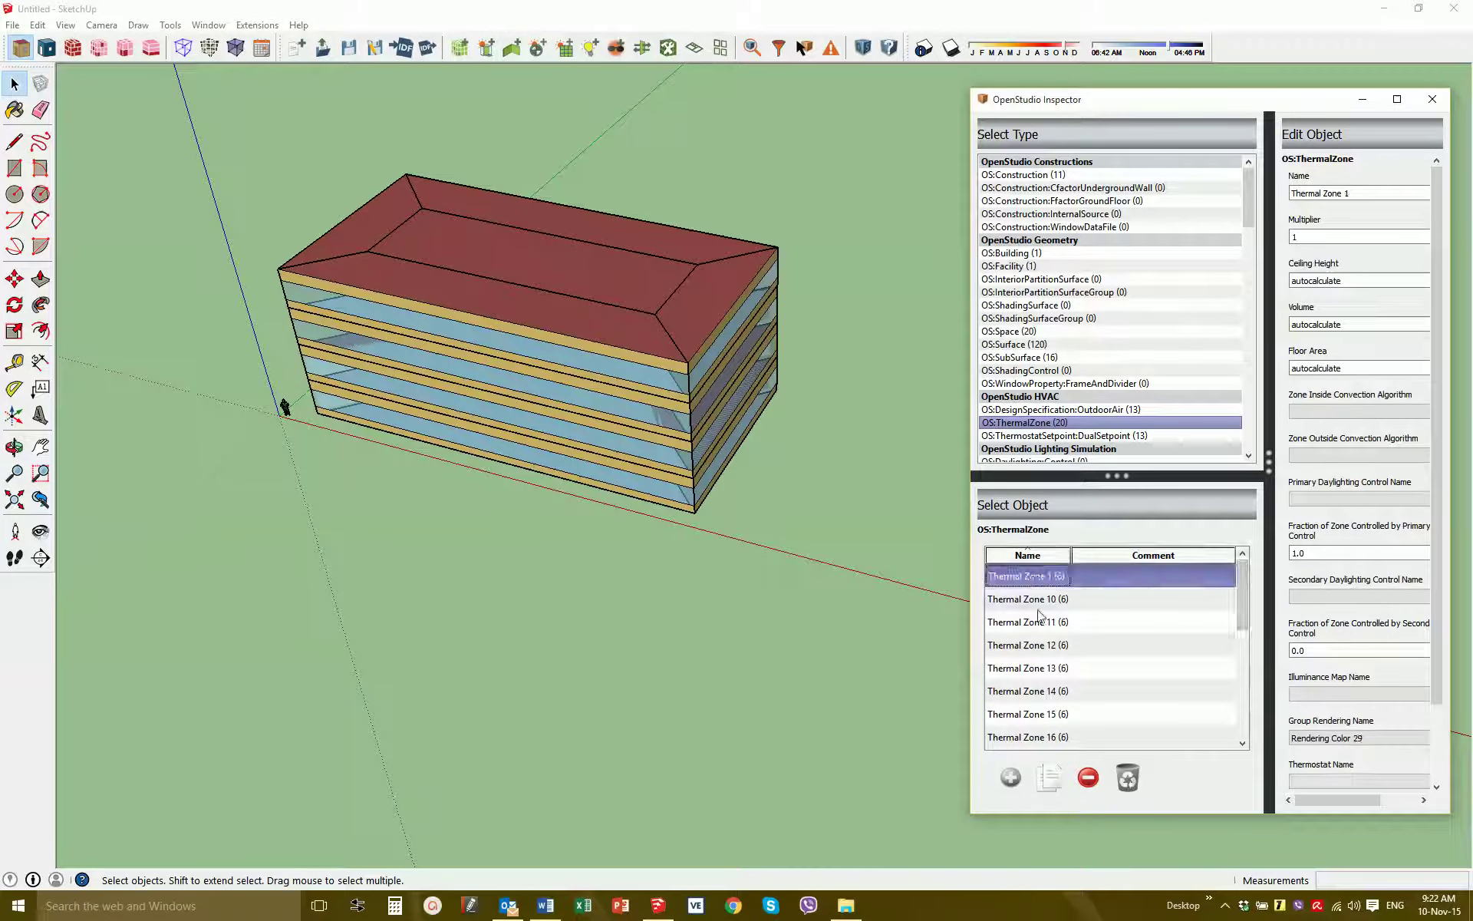
pyautogui.click(1041, 647)
pyautogui.click(1032, 691)
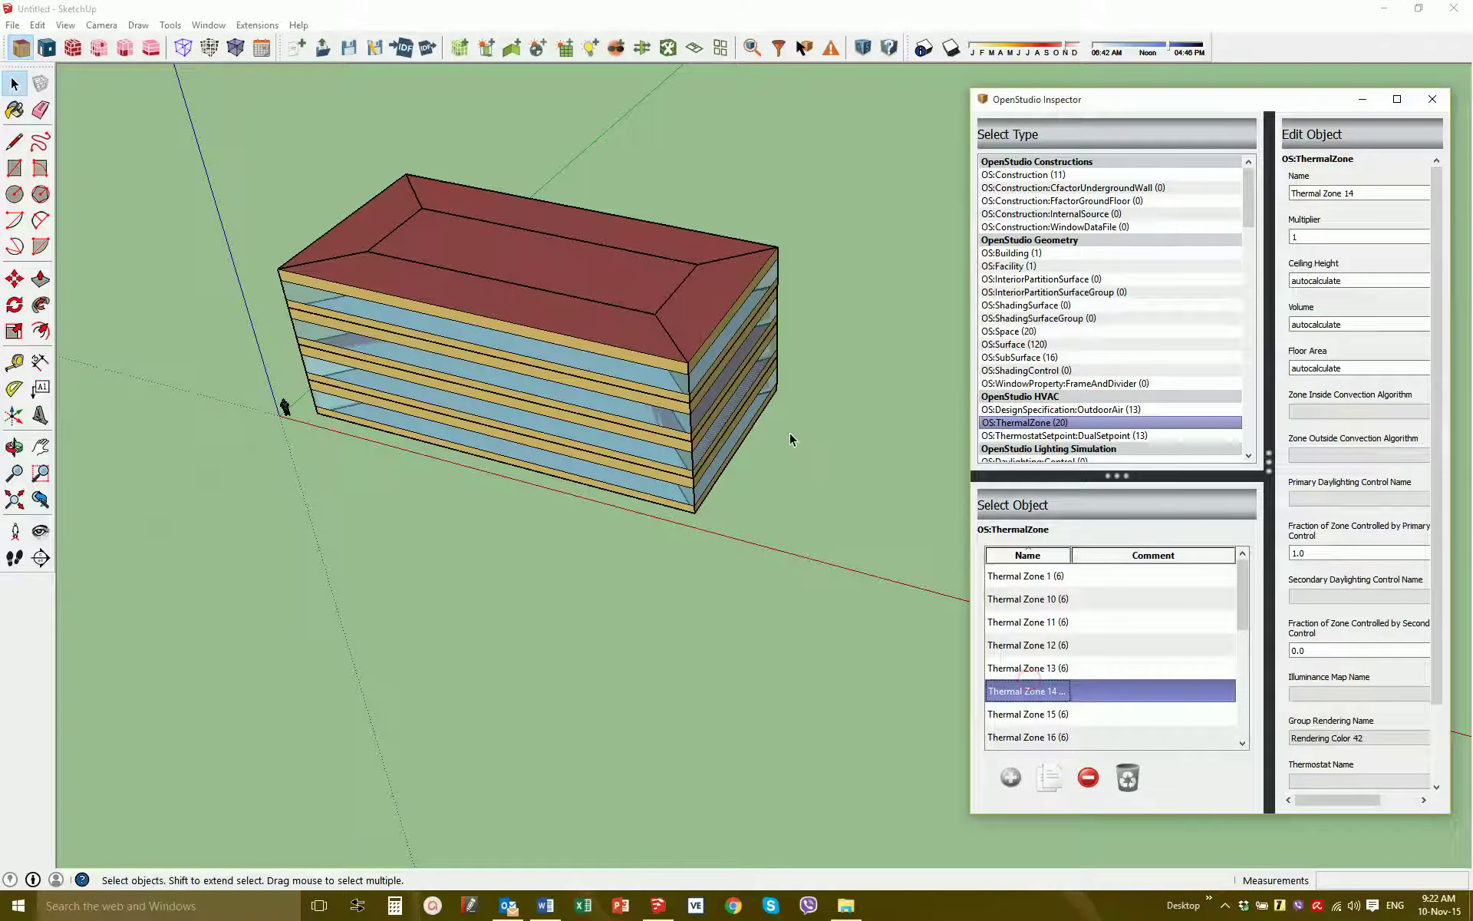
# Clear the selection in the model and save the OpenStudio model
pyautogui.click(775, 165)
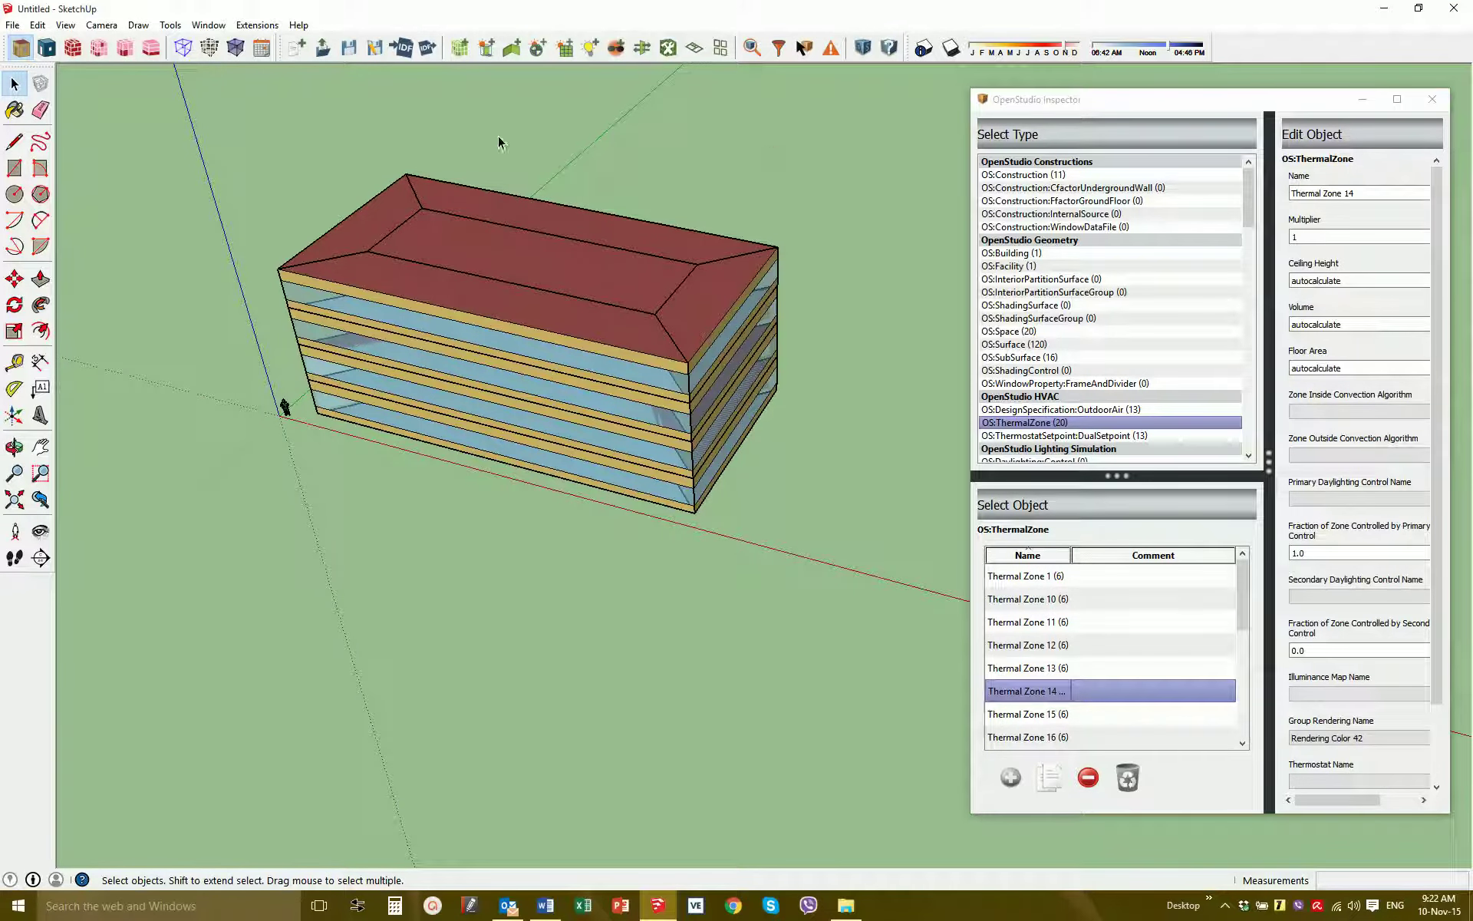
pyautogui.click(354, 54)
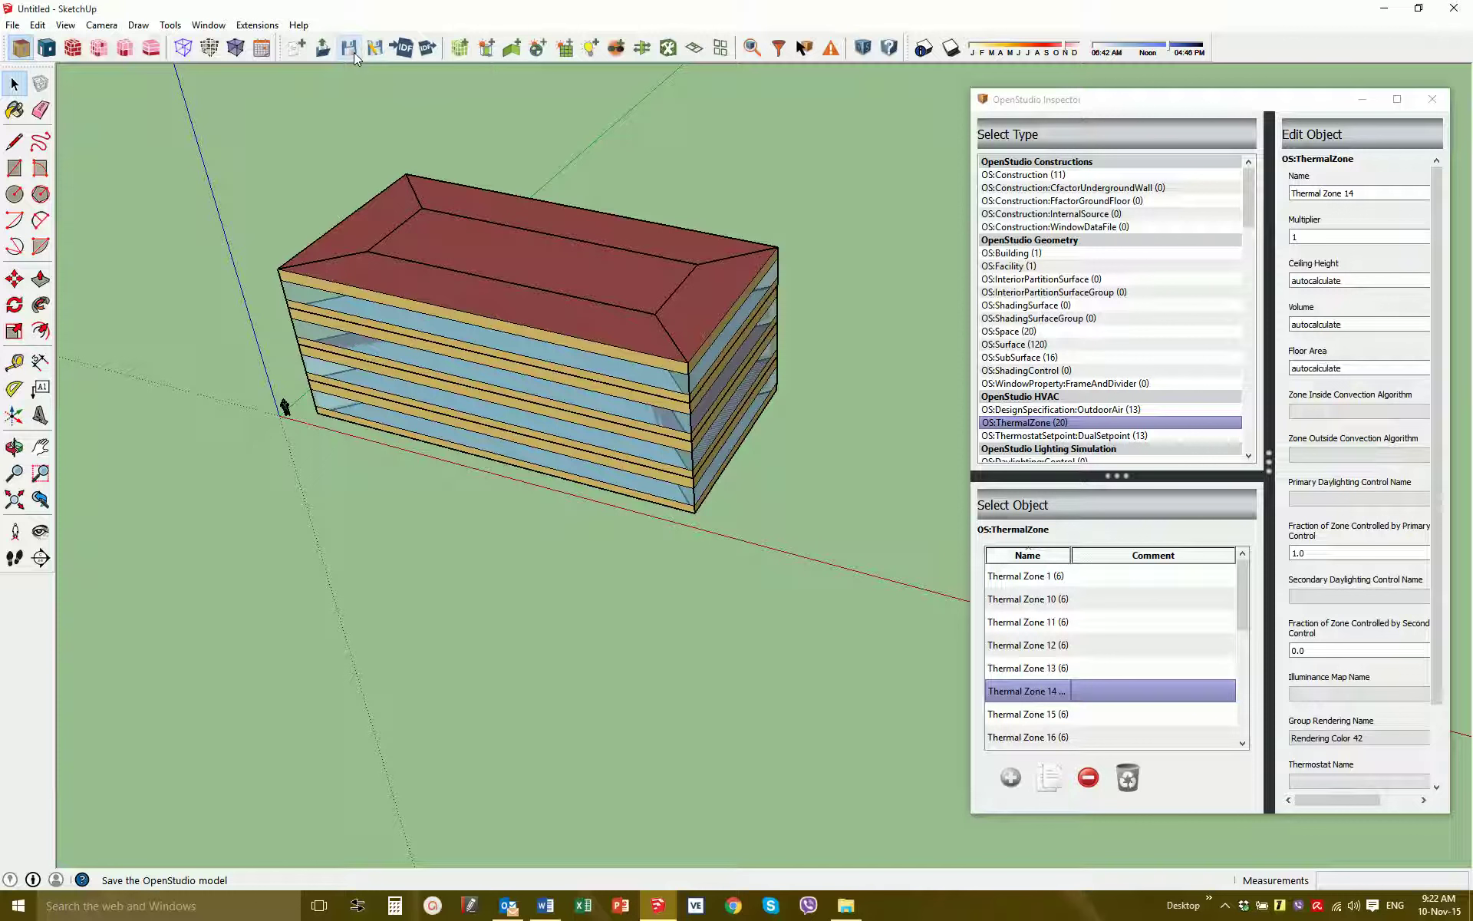
pyautogui.click(1226, 906)
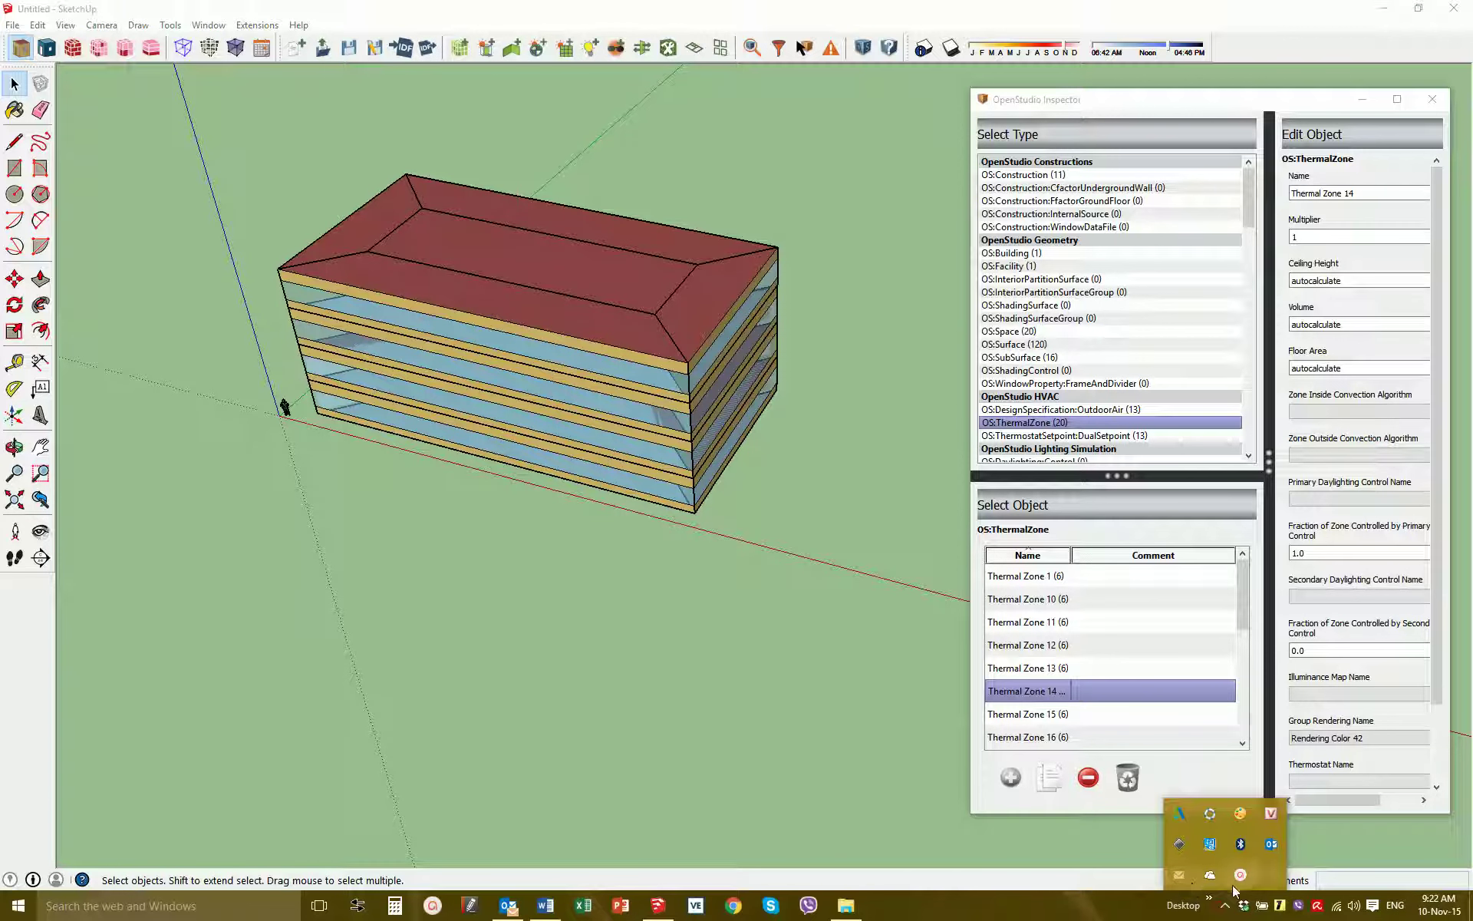